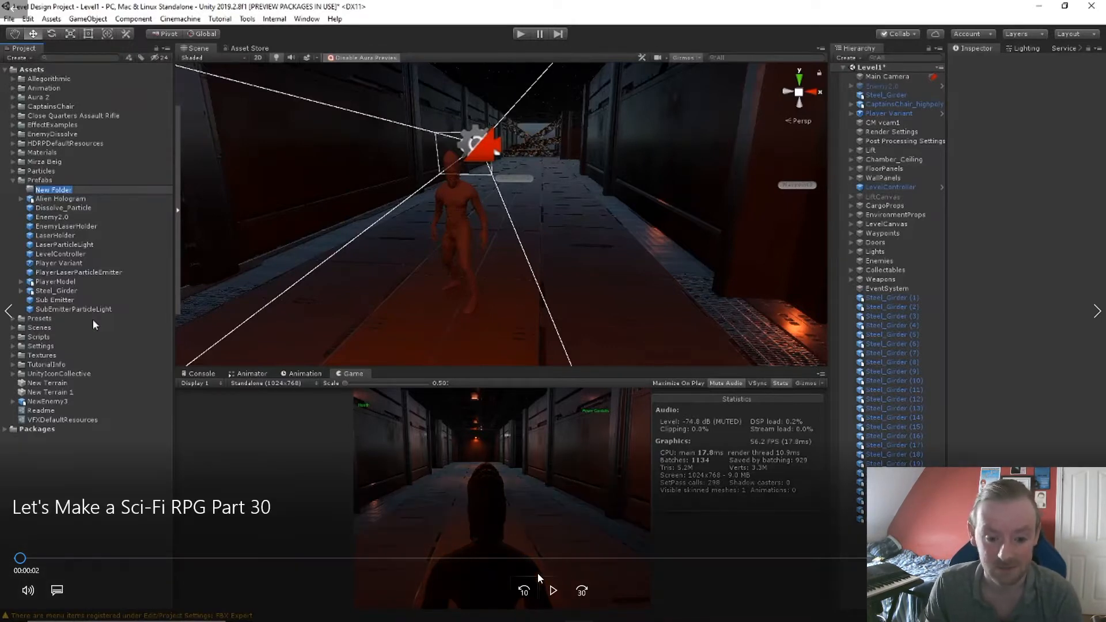
click(546, 590)
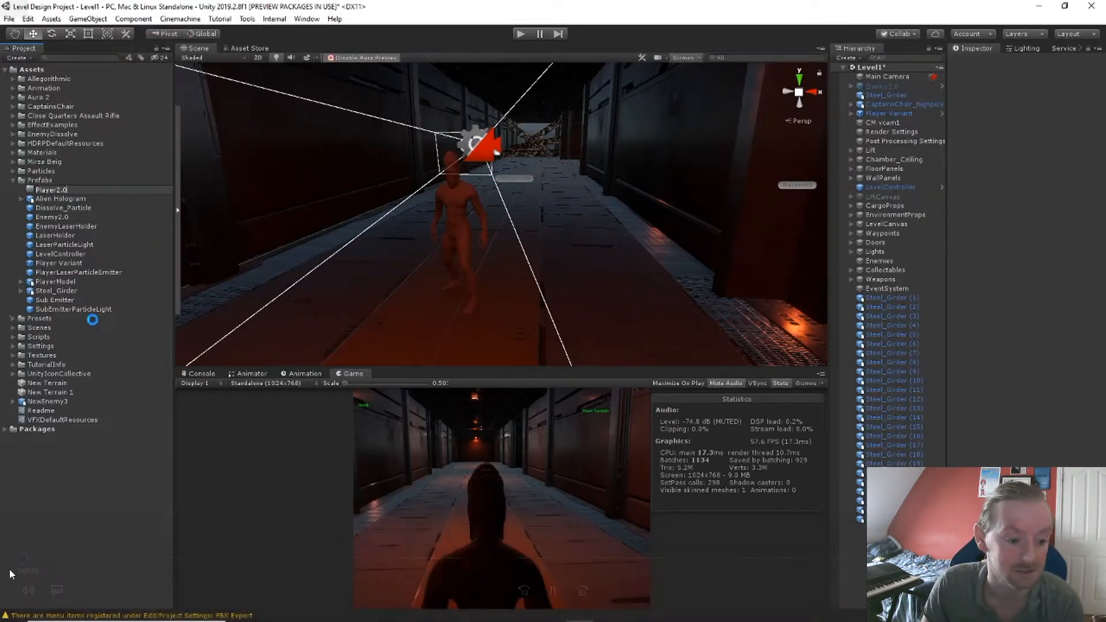
drag(22, 558, 27, 557)
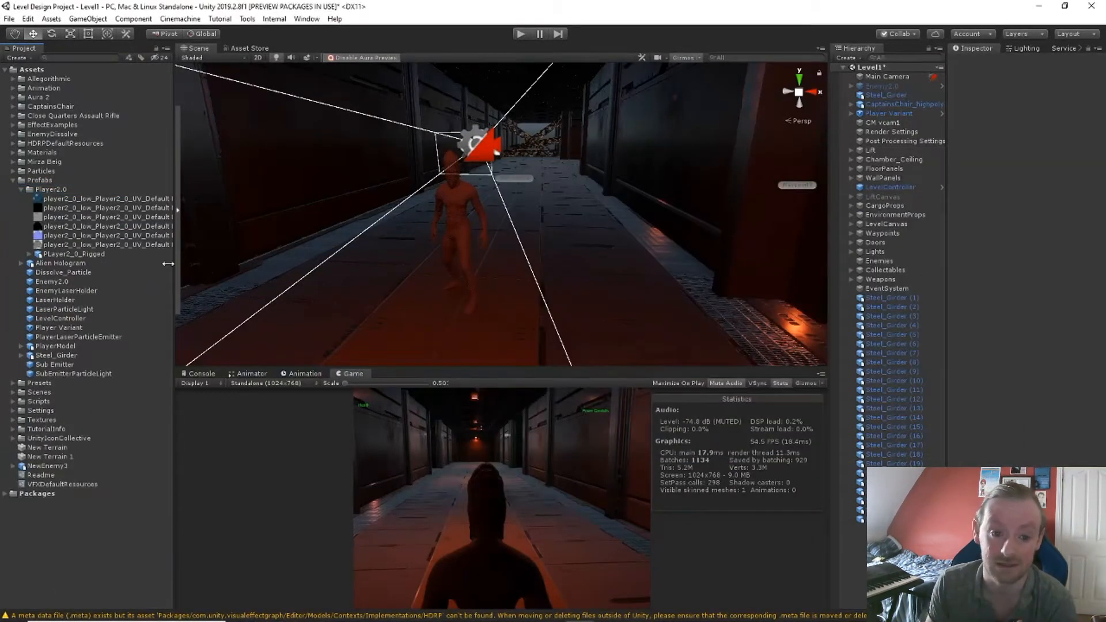
Place the PLayer2_0_Rigged model in the corridor beside the existing player and rotate it to about -181 degrees around Y
drag(97, 259, 590, 319)
key(e)
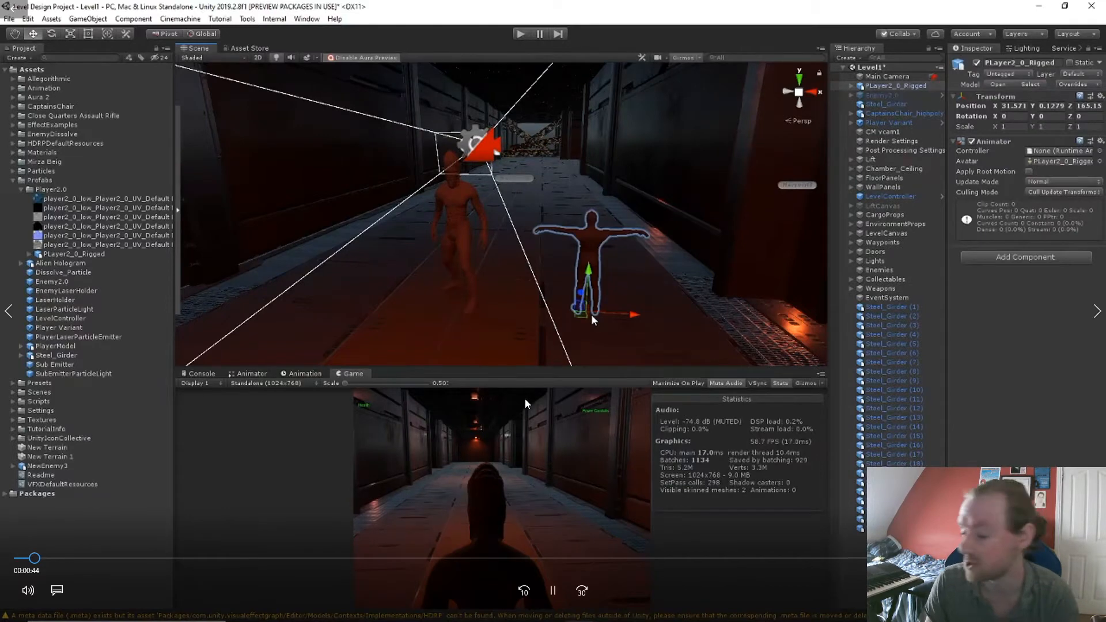
drag(612, 344, 845, 361)
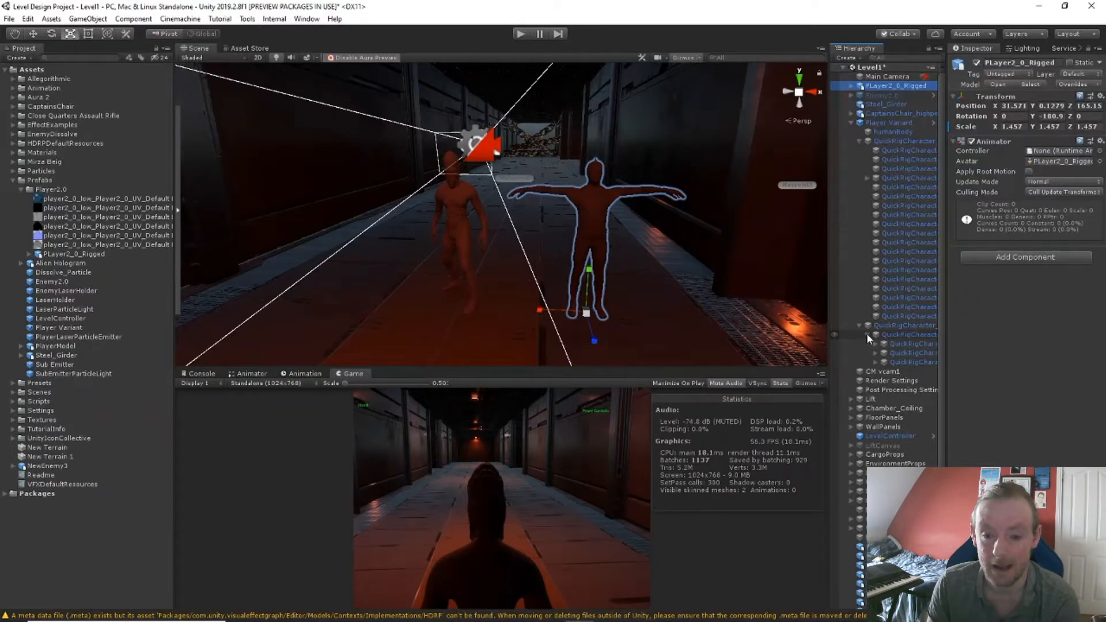
Examine the components on Player Variant and the renderer settings of its humanBody mesh
scroll(873, 266, down, 2)
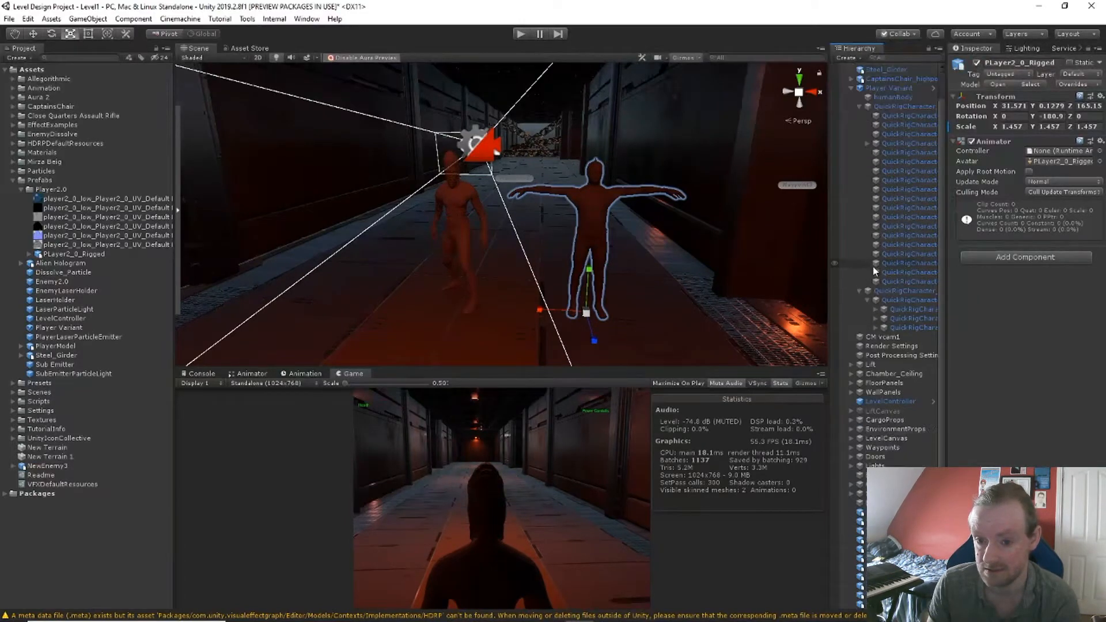
click(894, 88)
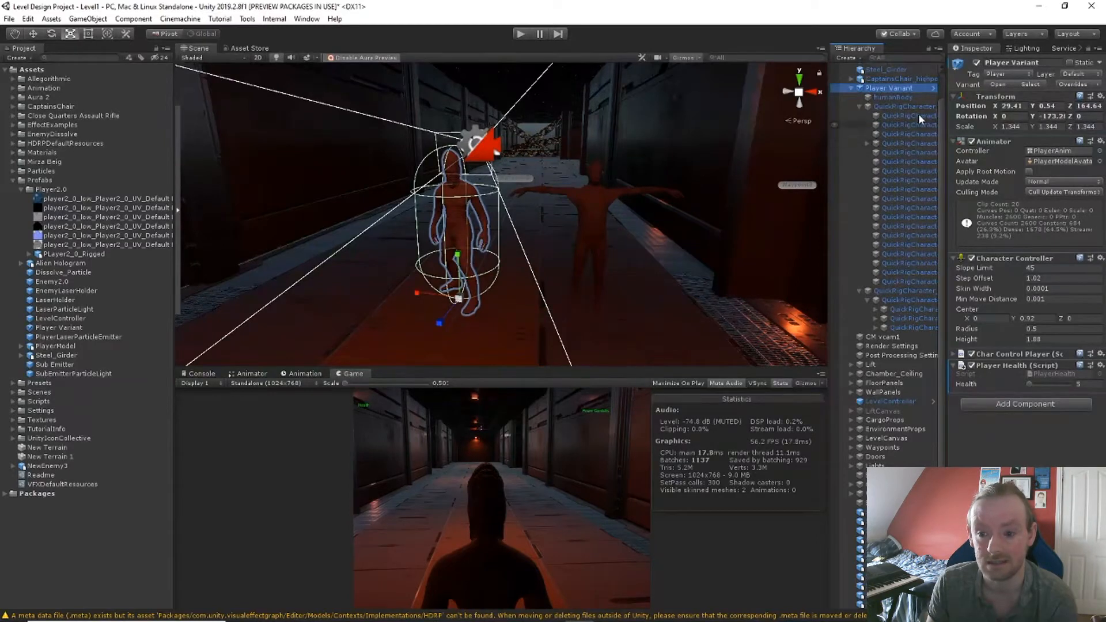
click(897, 98)
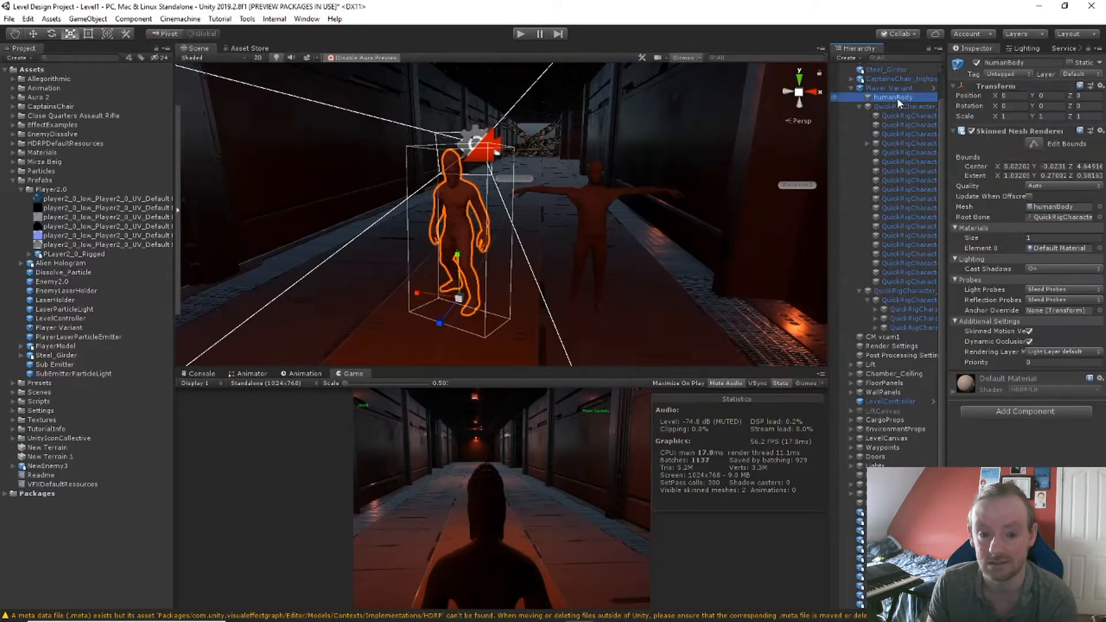
click(892, 87)
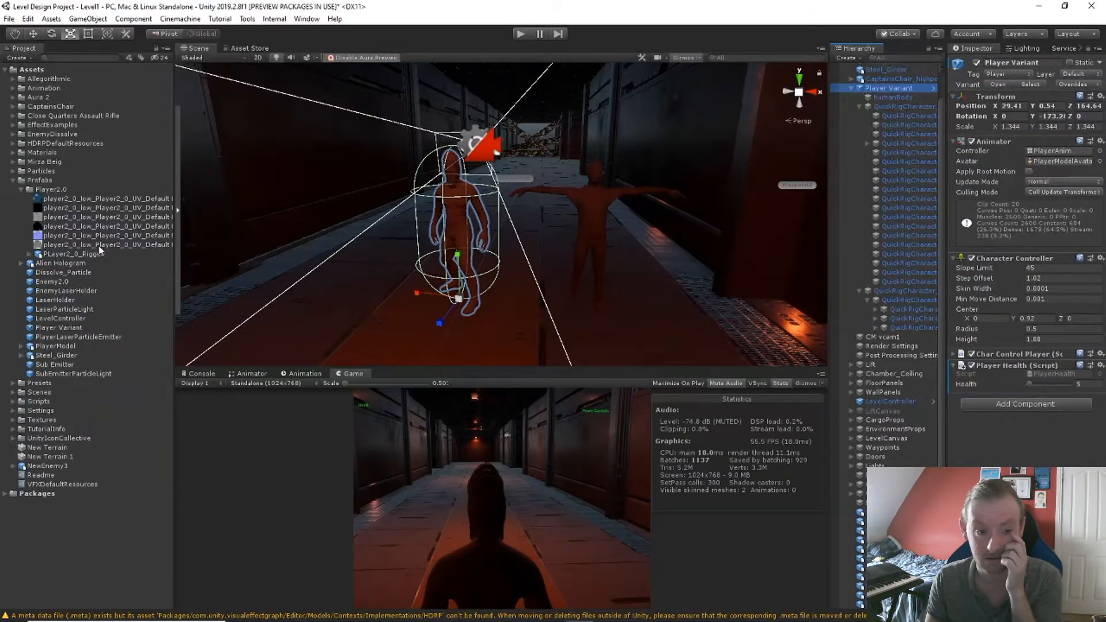
Try to apply the six player2_0_low textures directly to the new model in the scene
click(116, 198)
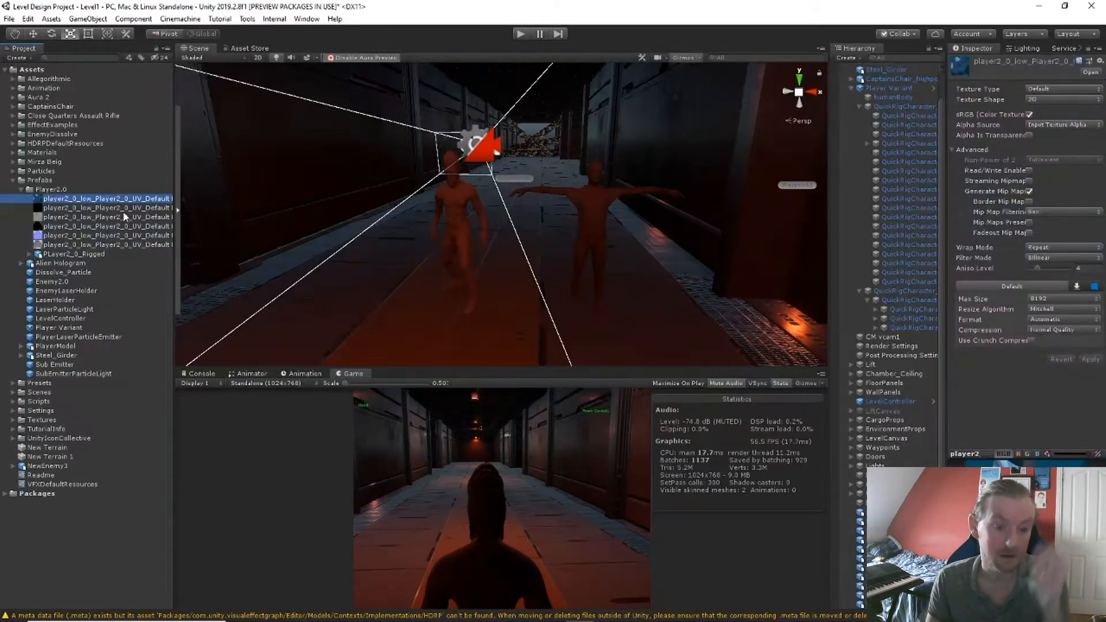
shift+click(123, 244)
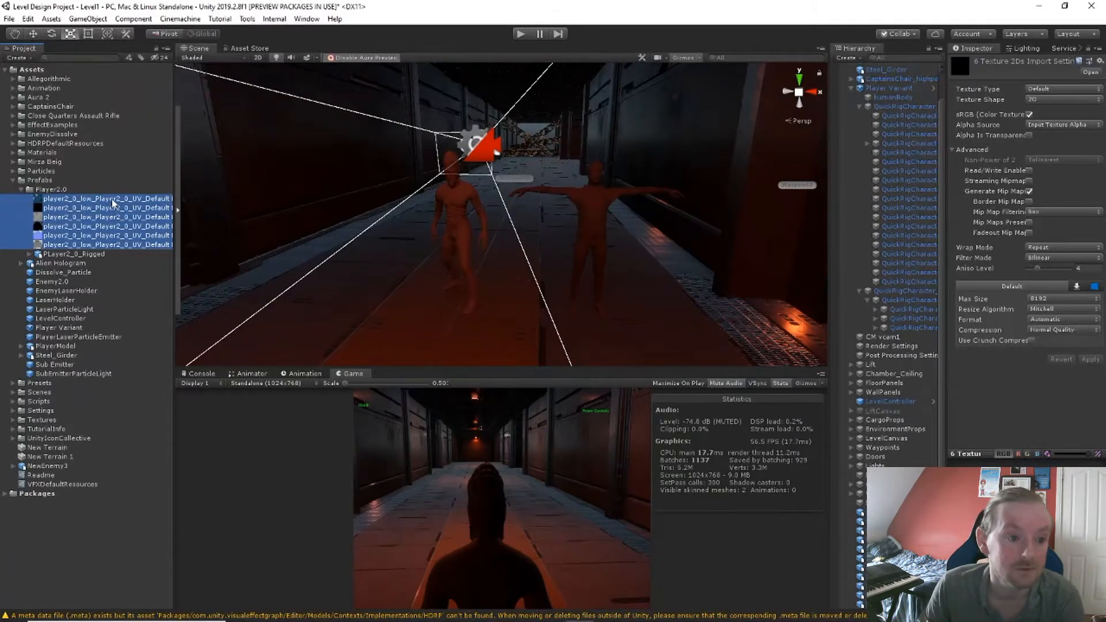
drag(114, 202, 595, 212)
scroll(873, 81, up, 2)
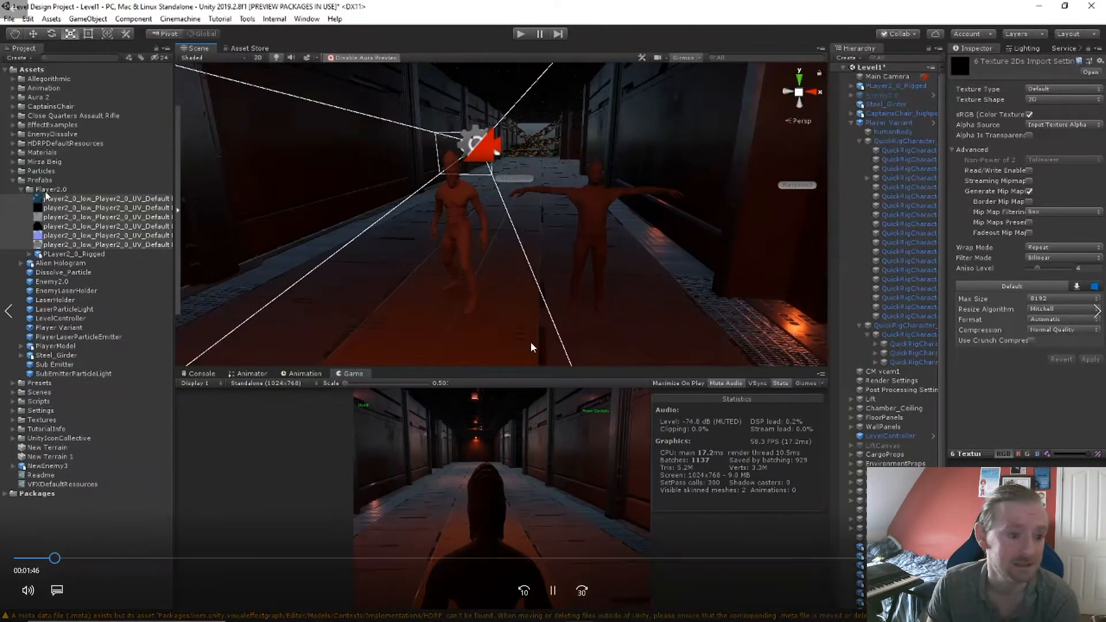
Create a material in the Player2.0 folder with the BaseColor texture as Base Map and the Normal texture as Normal Map
click(52, 190)
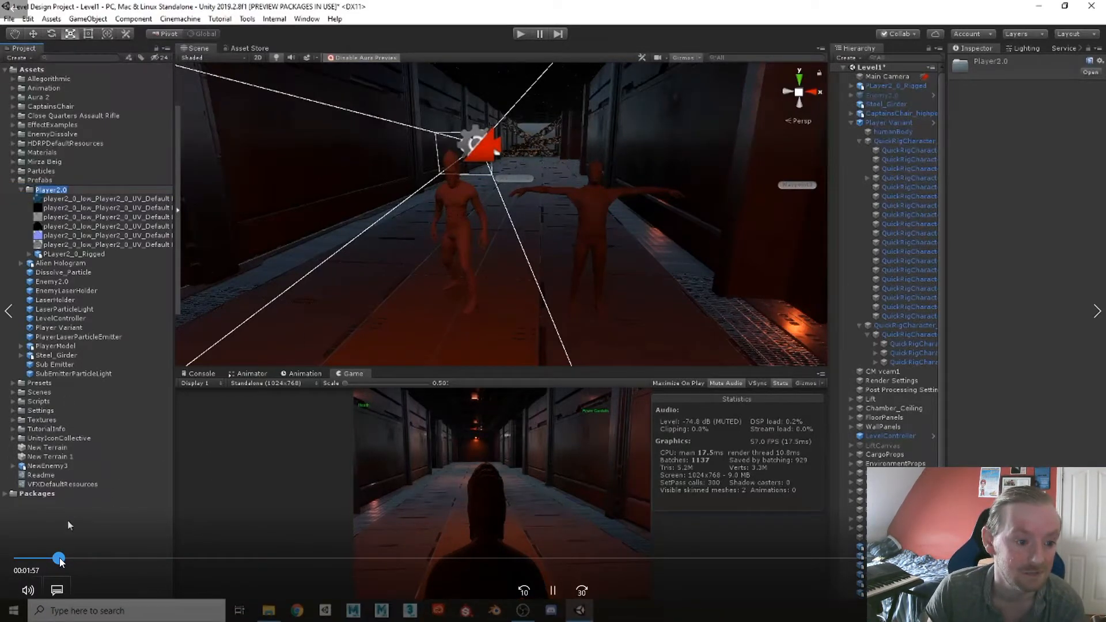
drag(59, 559, 61, 558)
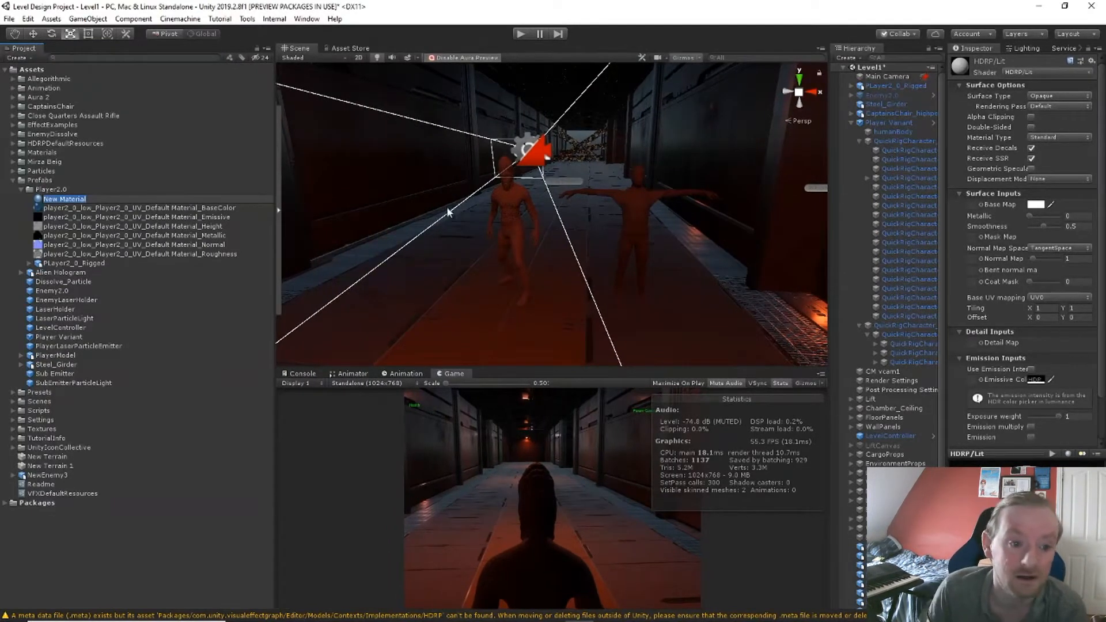
drag(223, 208, 978, 213)
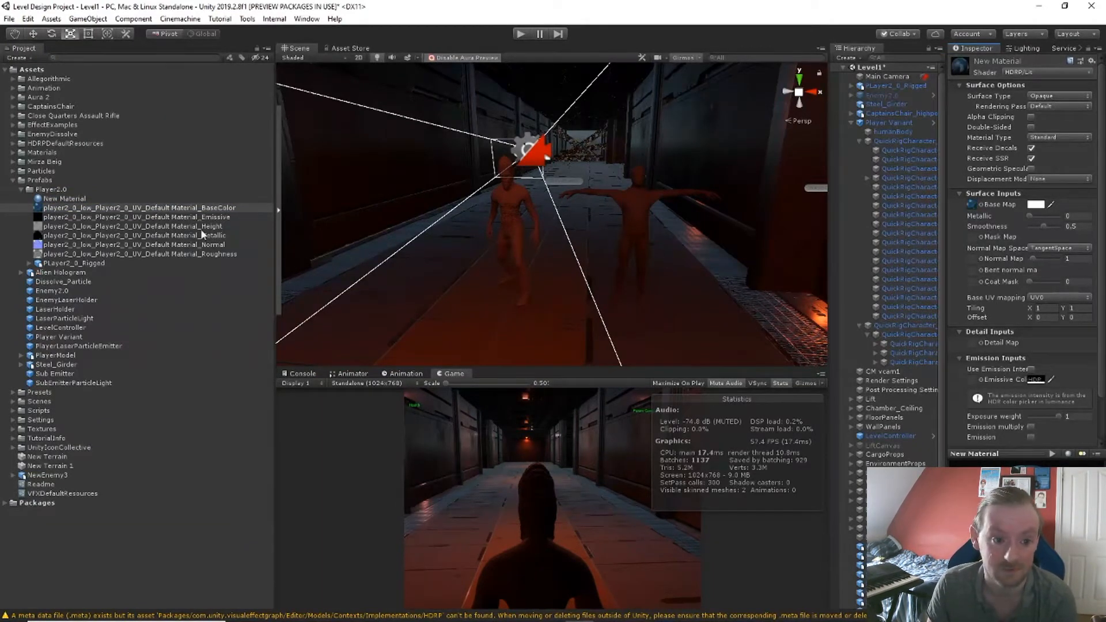
drag(206, 248, 973, 260)
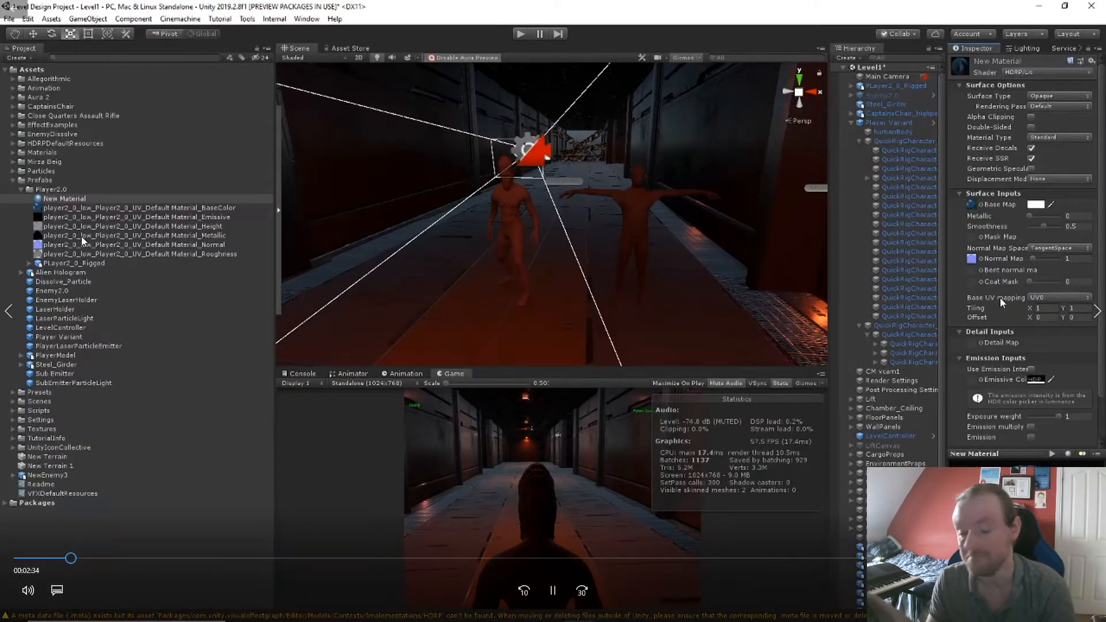
Assign the Metallic texture to the new material's Mask Map
scroll(1000, 296, down, 3)
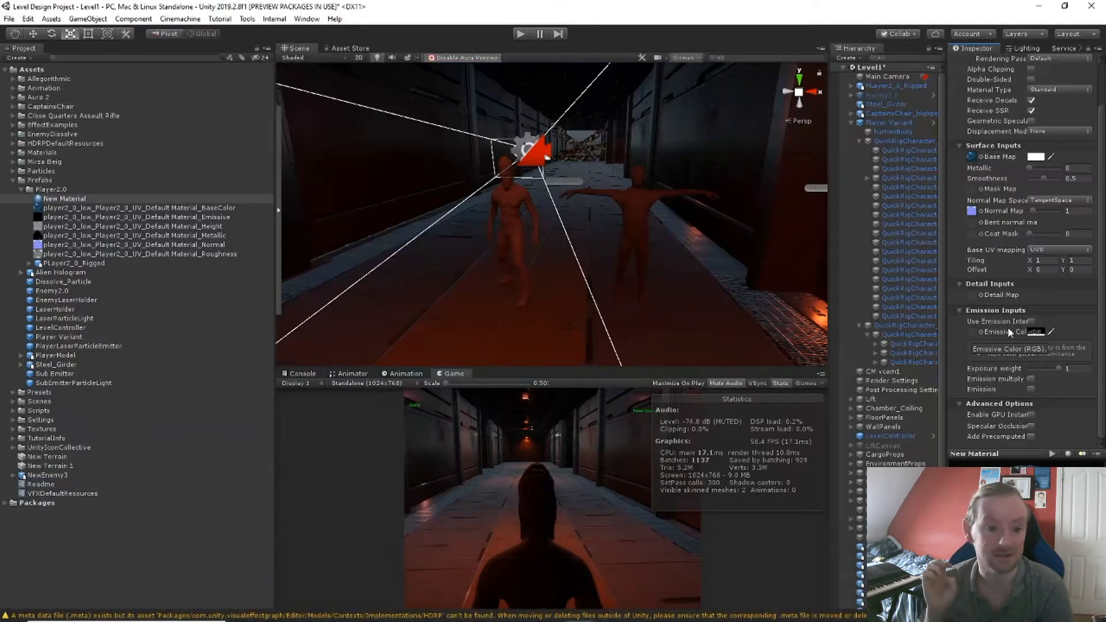
scroll(1003, 324, up, 3)
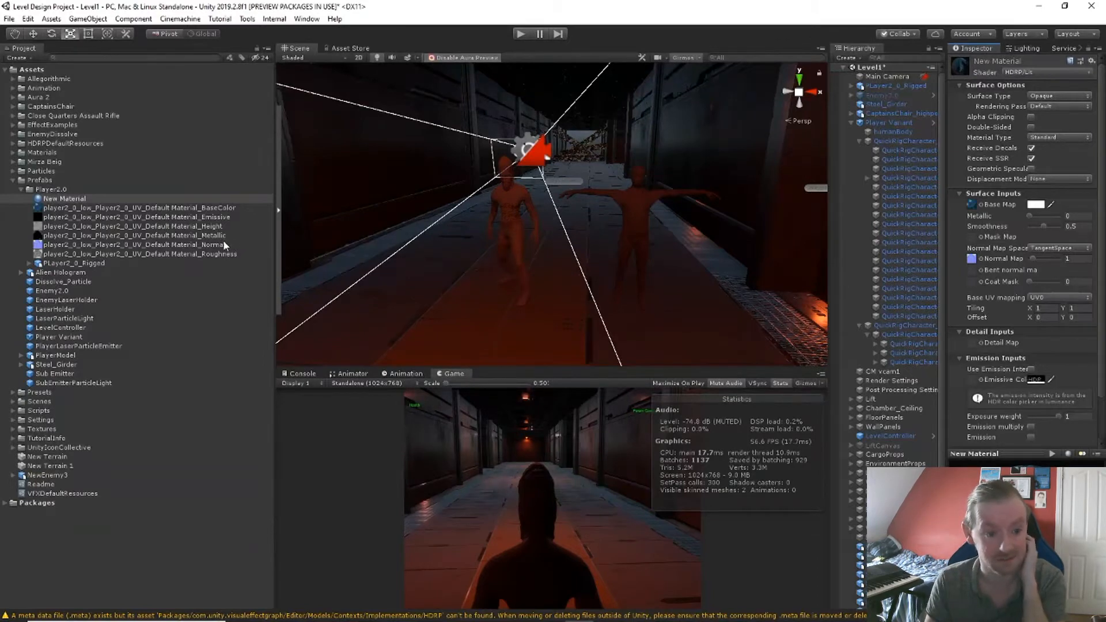
drag(206, 237, 971, 242)
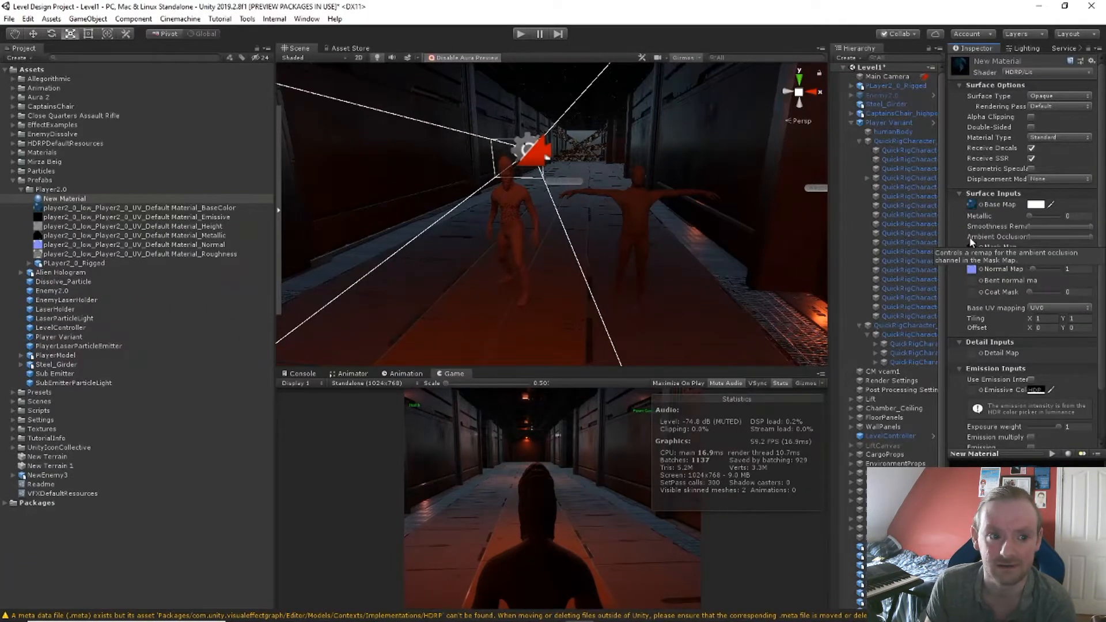
Rename the new material Player2.0_Mat and set its Mask Map texture to None
click(61, 199)
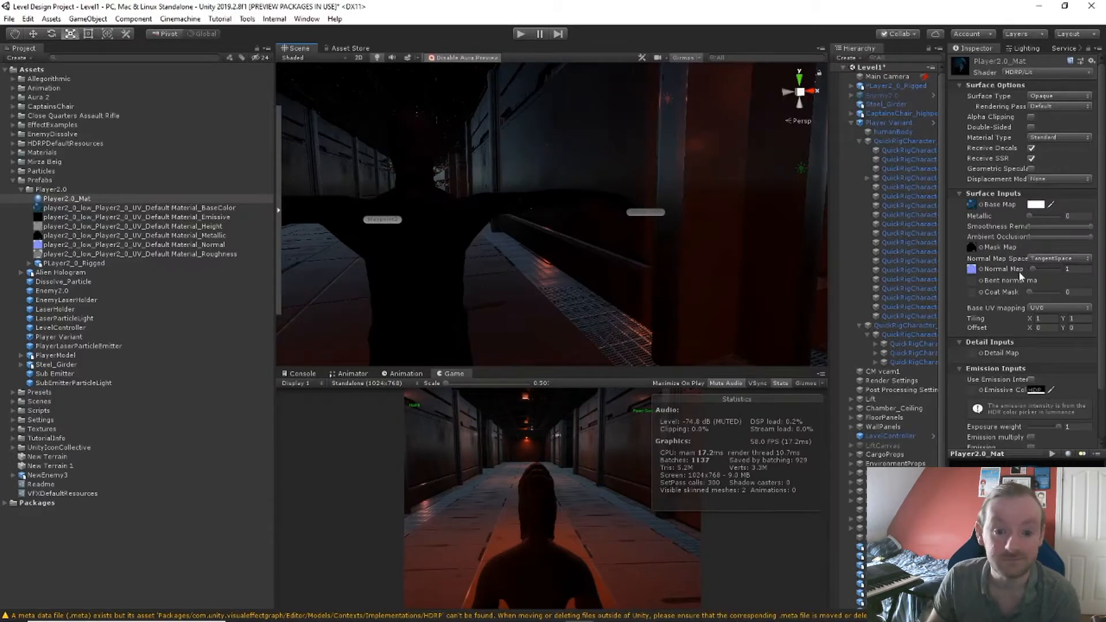
click(980, 247)
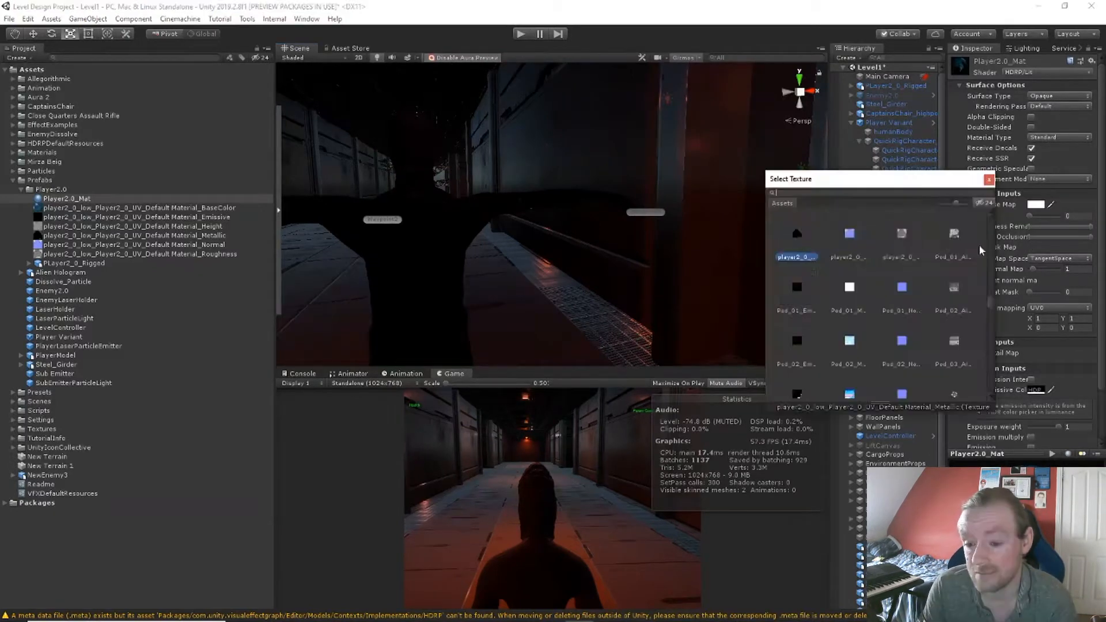
scroll(835, 257, up, 3)
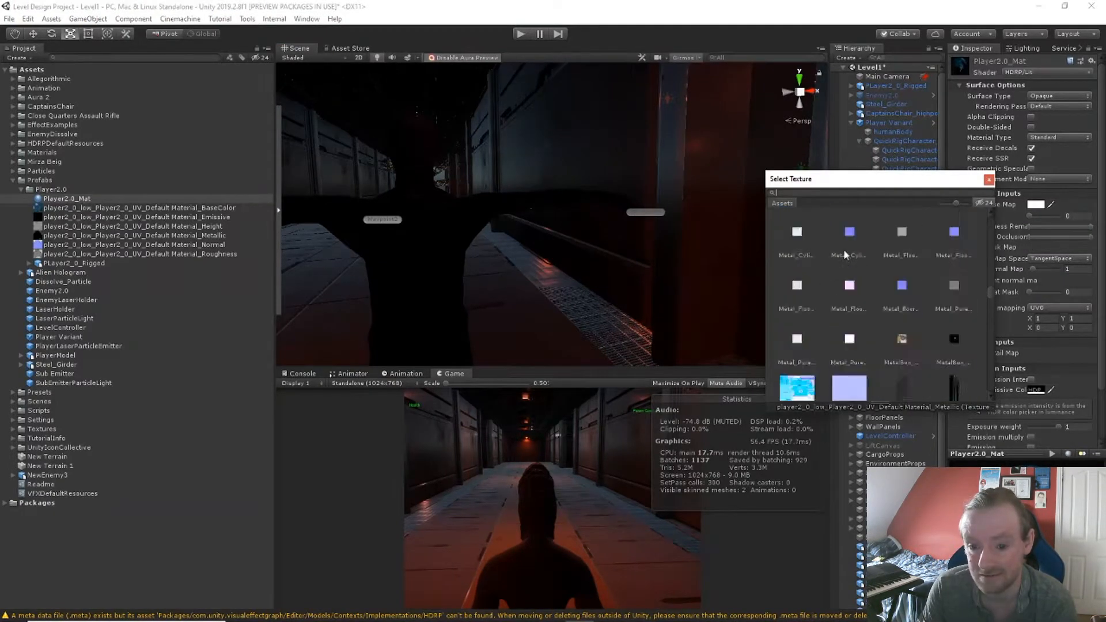
drag(992, 300, 992, 220)
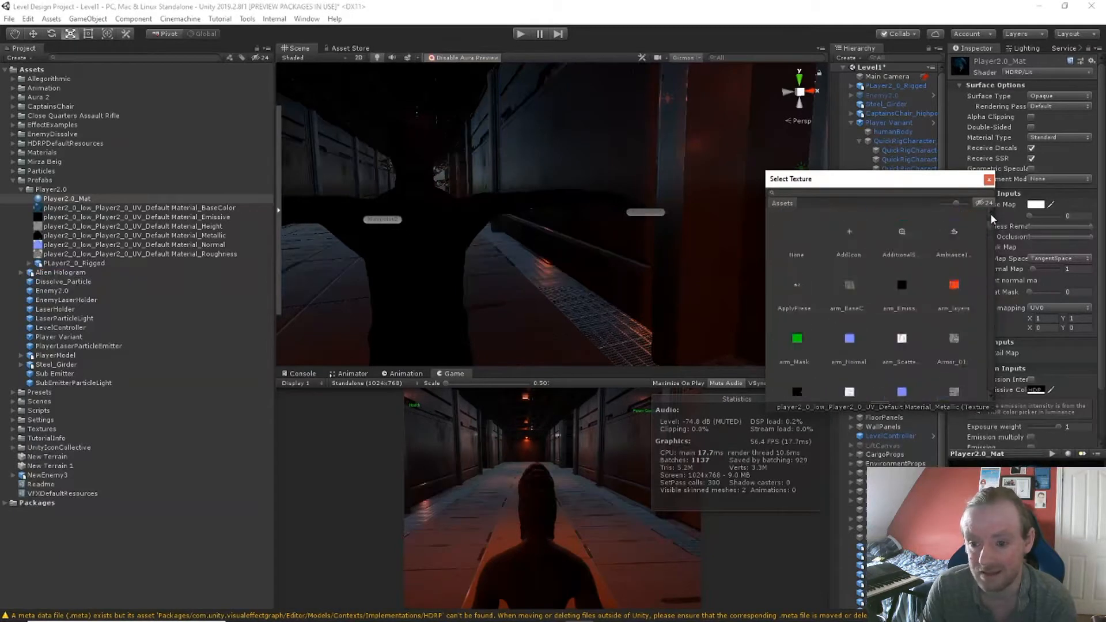
double_click(801, 236)
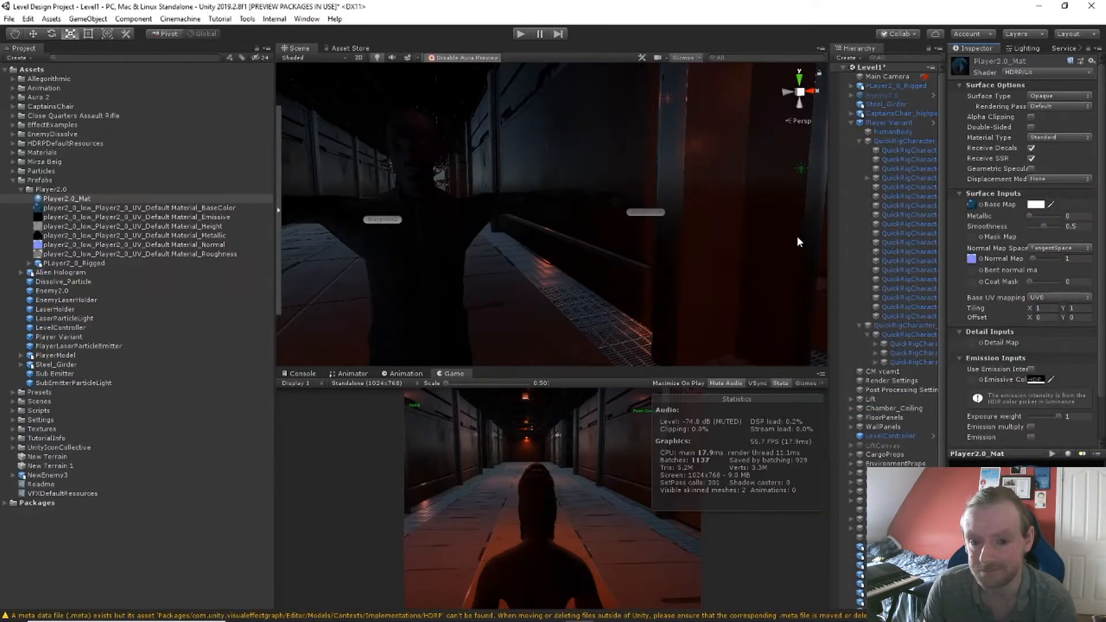
Apply the Humanoid animation type to the PLayer2_0_Rigged model asset's rig and expand the asset's contents in the Player2.0 folder
right_drag(553, 246, 711, 295)
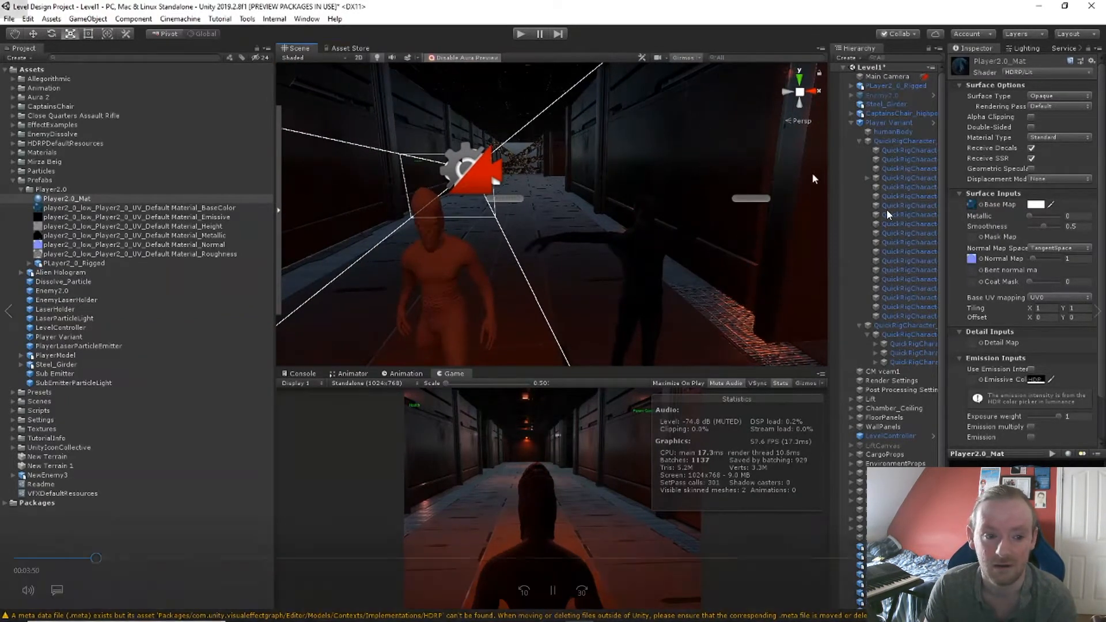
click(882, 123)
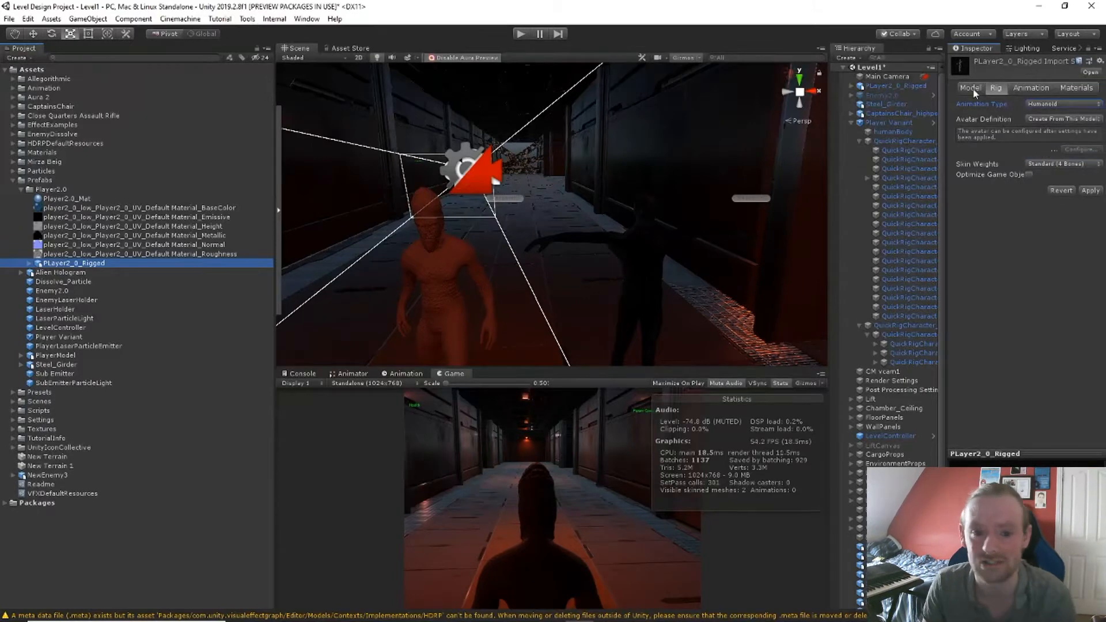
mouse_move(859, 263)
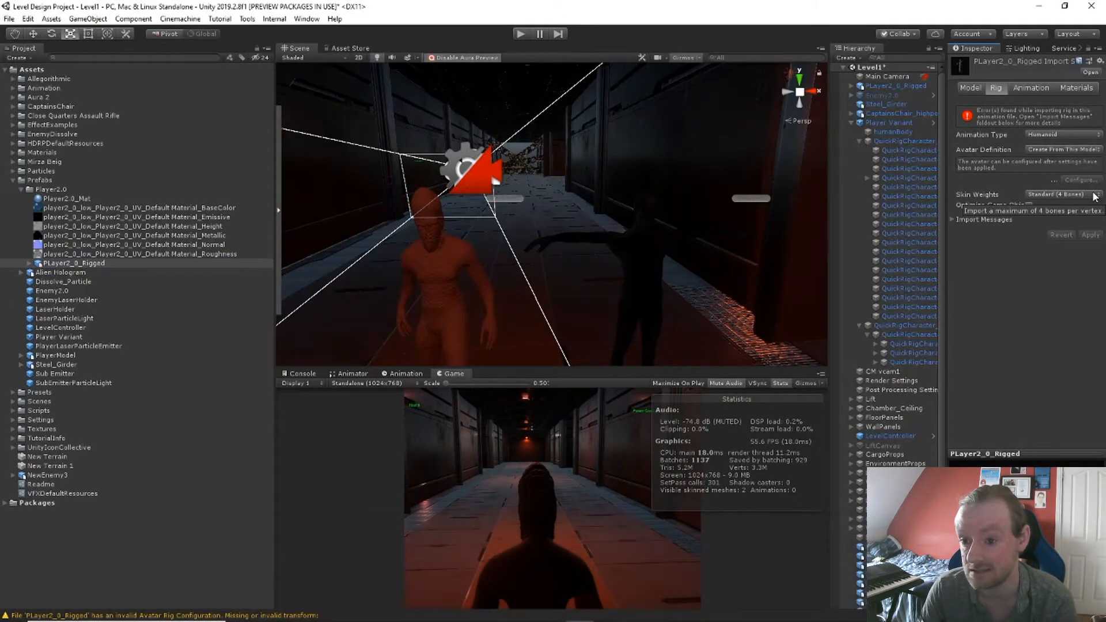
mouse_move(999, 141)
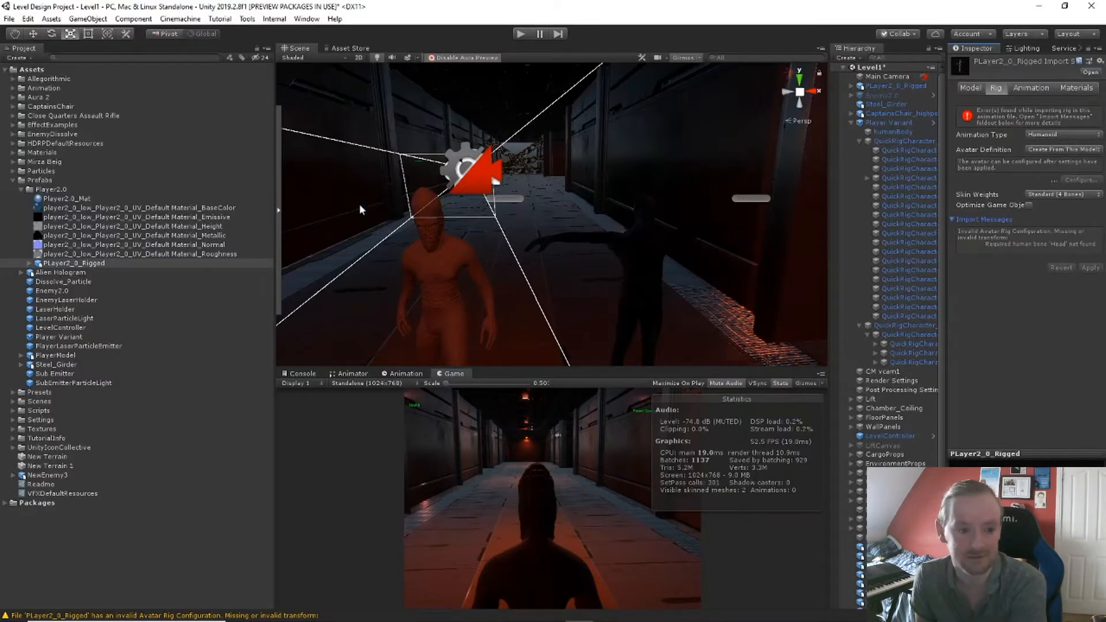
click(29, 265)
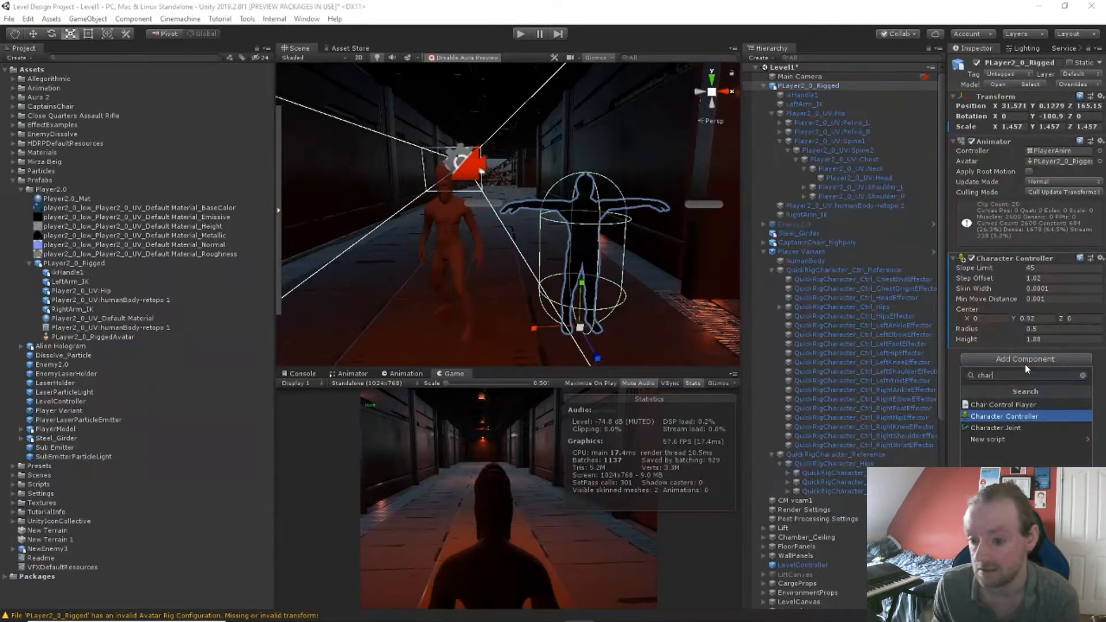
Add the Char Control Player and Player Health scripts to the PLayer2_0_Rigged object in the scene
click(1027, 406)
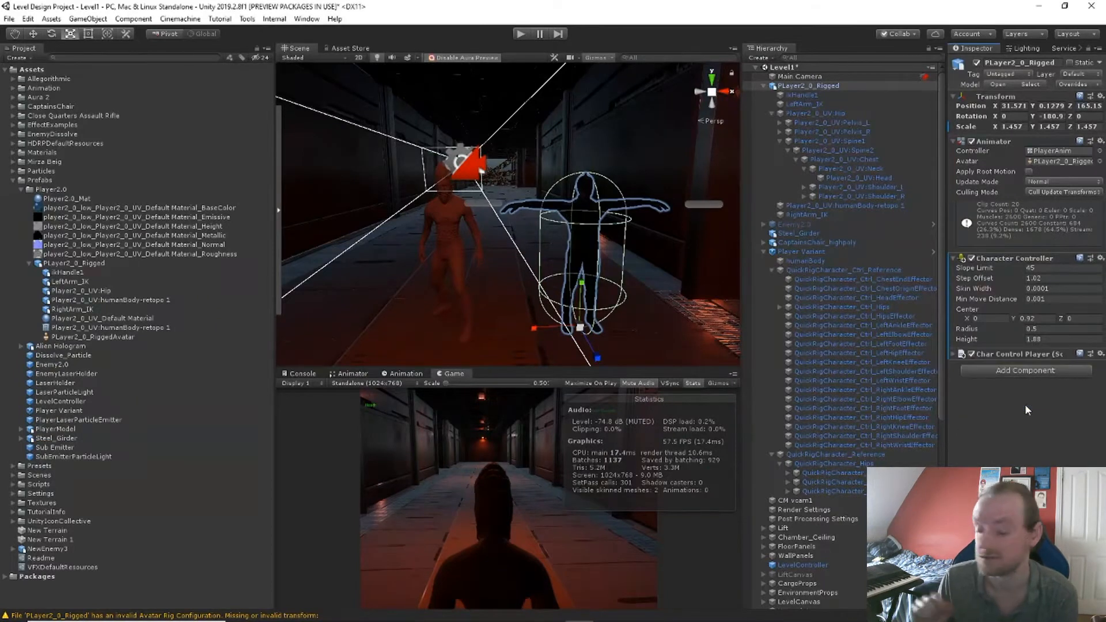
click(1028, 372)
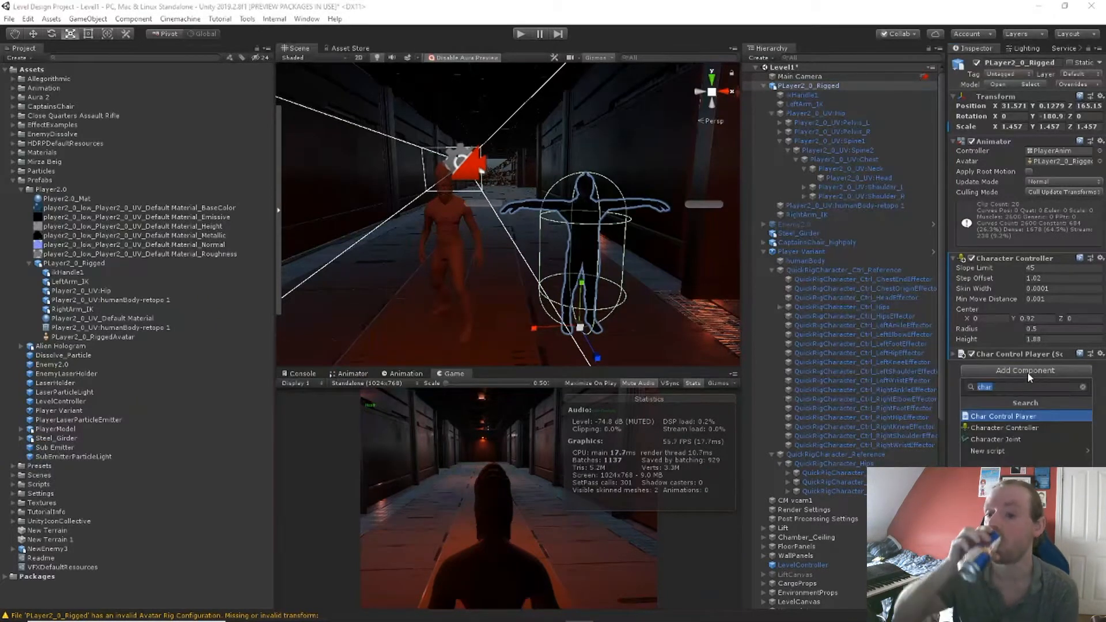
text(player)
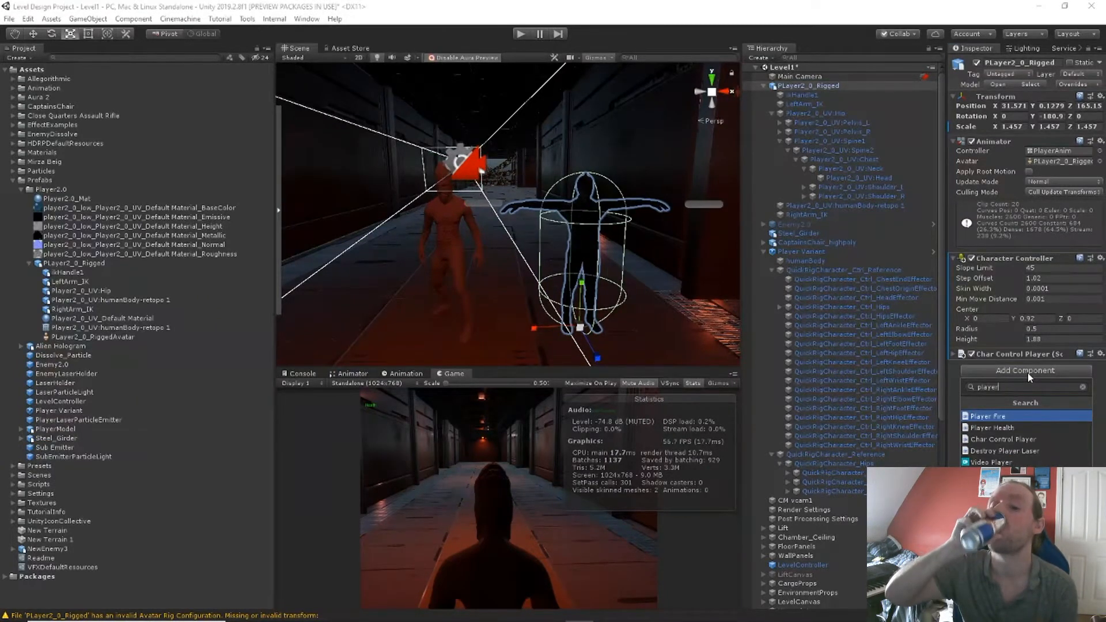
click(1003, 427)
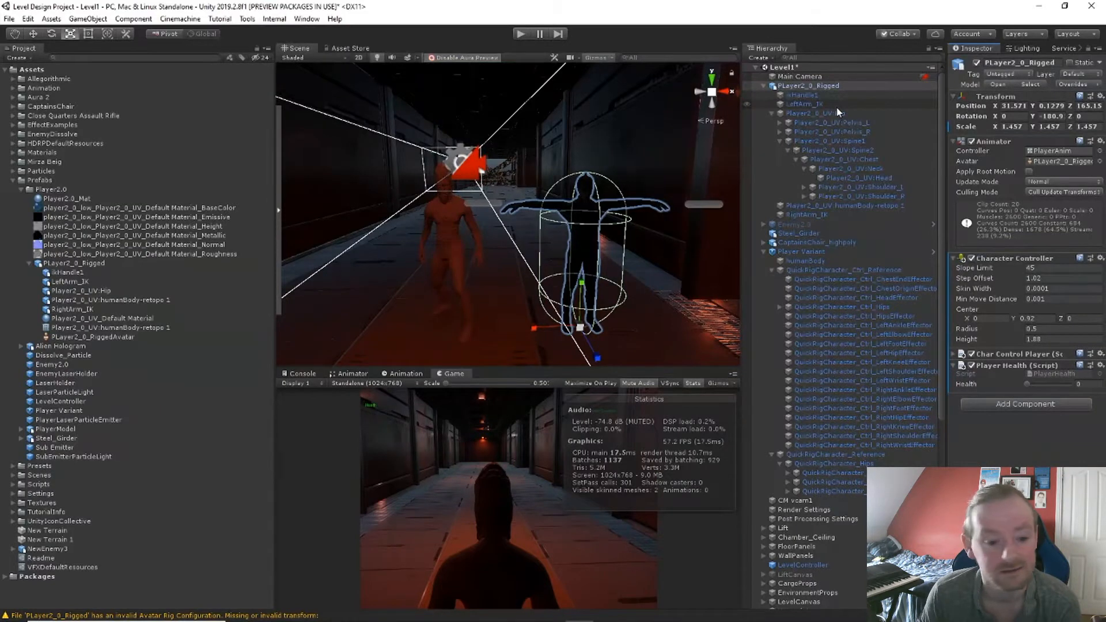
Try to rotate the left hand bone level with the forearm in the avatar configuration, and undo the rotation
mouse_move(399, 523)
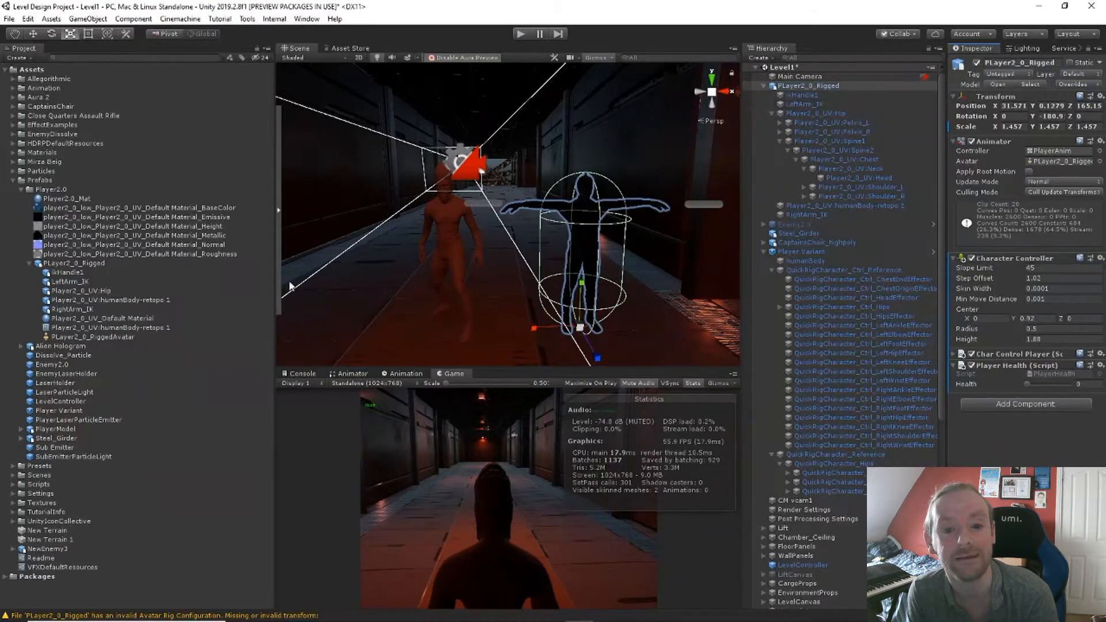
mouse_move(737, 200)
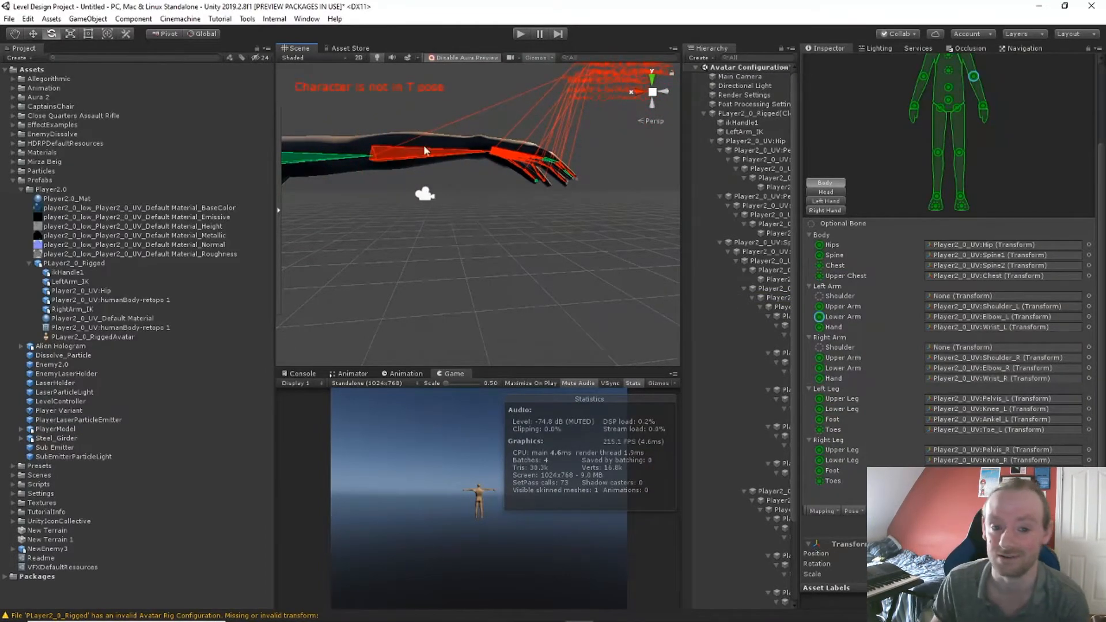
click(435, 158)
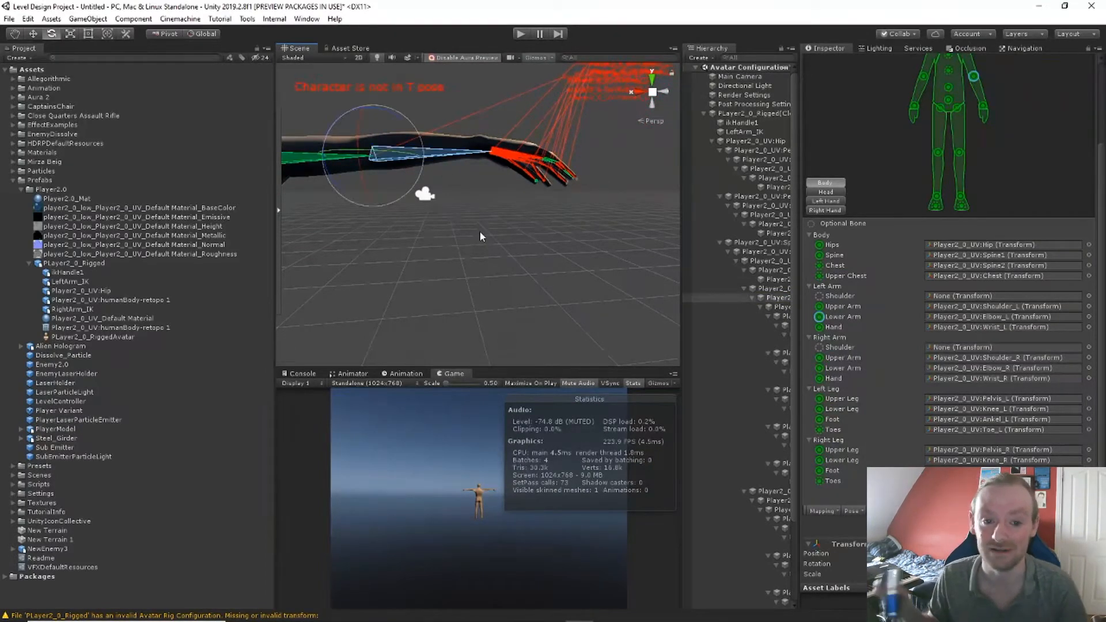
scroll(479, 230, down, 3)
alt+drag(479, 231, 496, 232)
scroll(496, 233, up, 5)
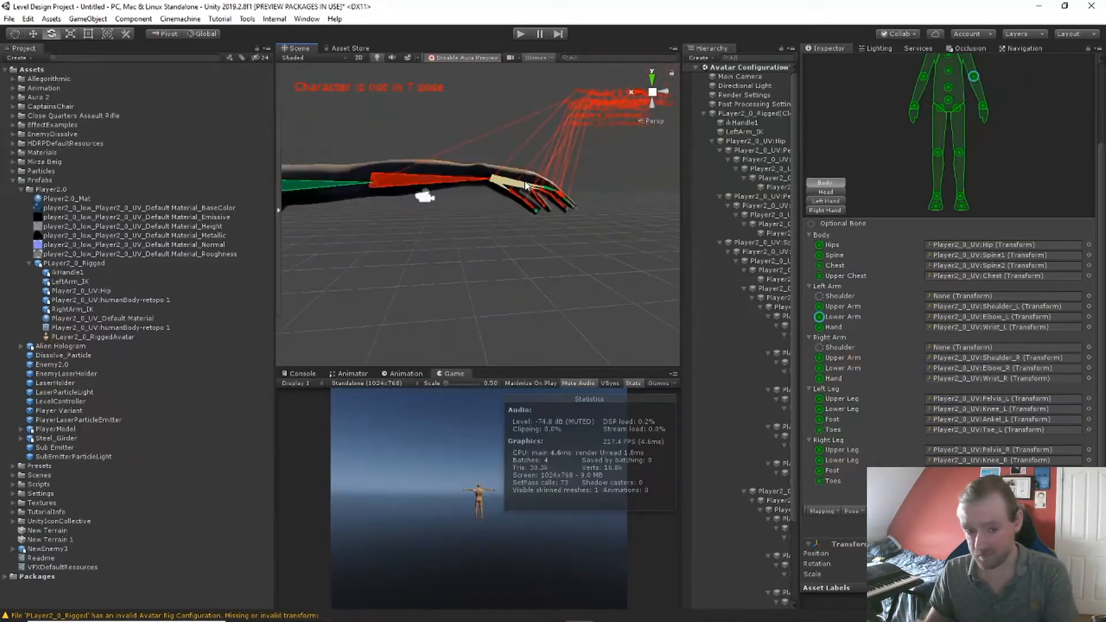
click(525, 186)
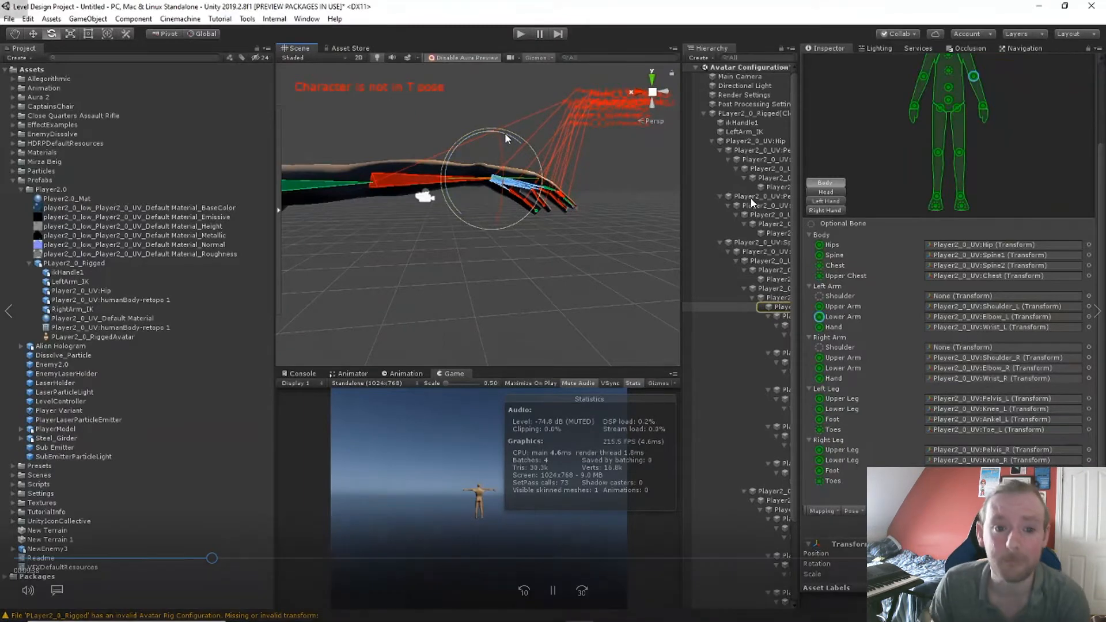
mouse_move(506, 134)
mouse_down()
mouse_move(548, 211)
mouse_move(482, 190)
mouse_move(491, 130)
mouse_up()
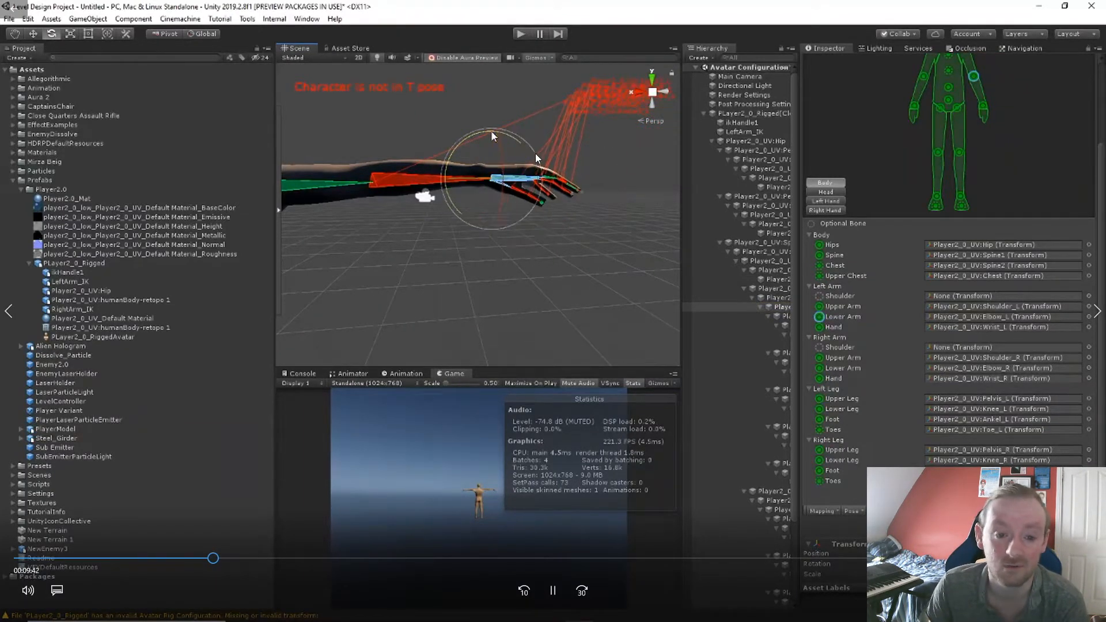
key(ctrl+z)
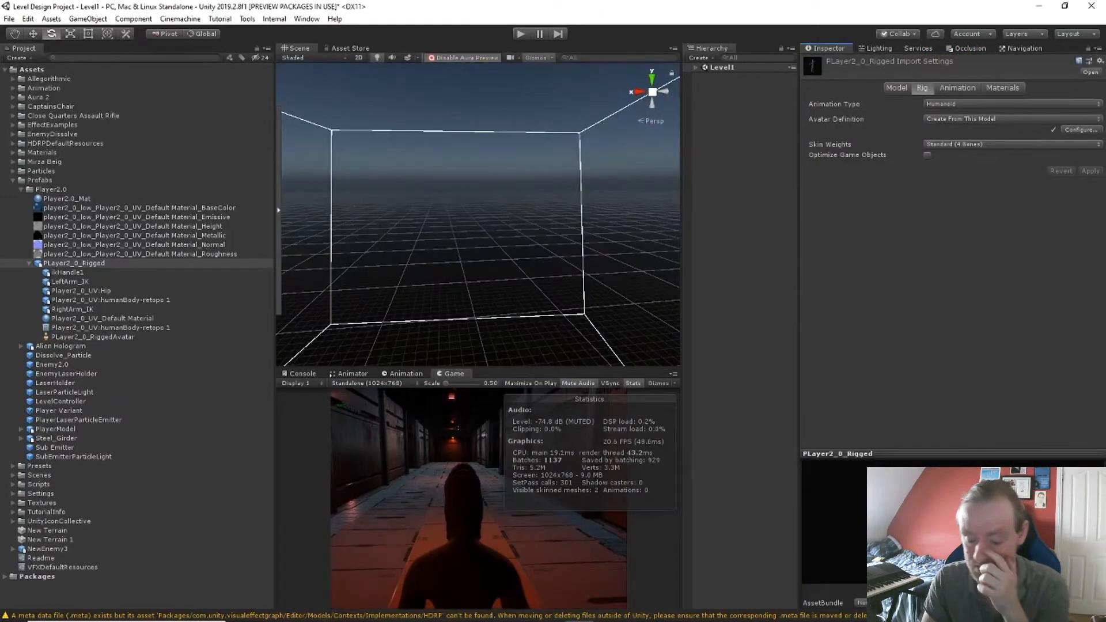
click(904, 89)
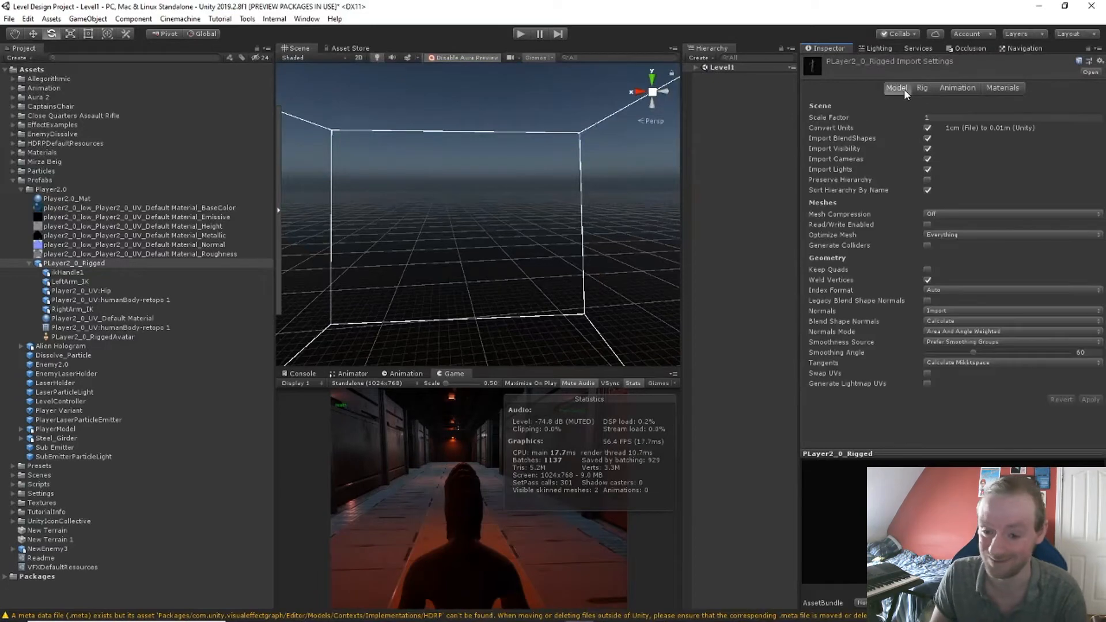
click(948, 87)
click(996, 88)
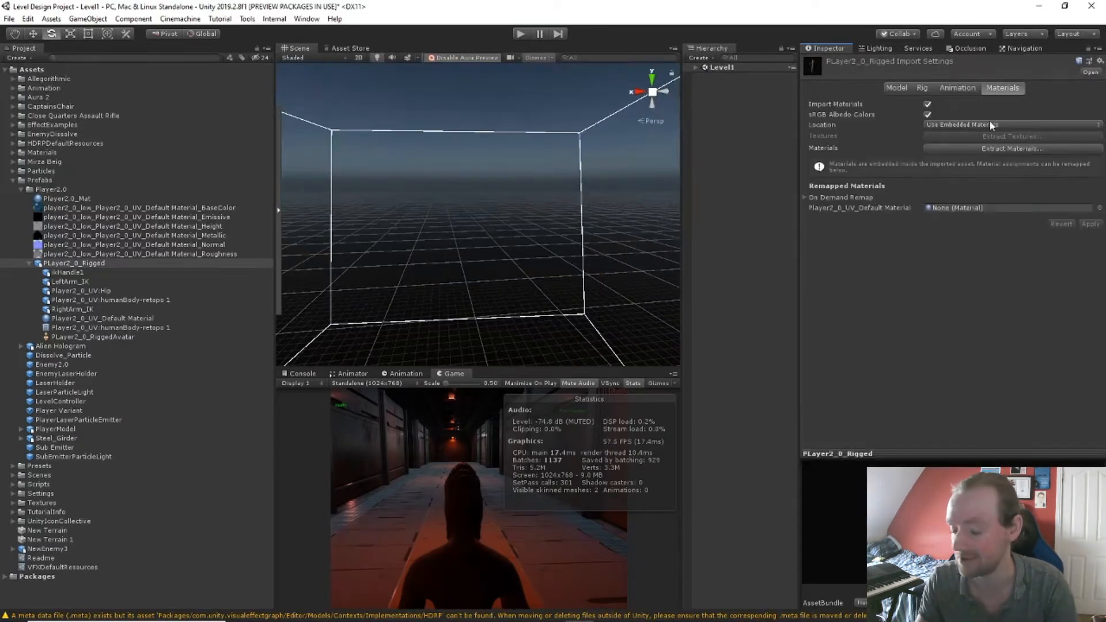
Move the PLayer2_0_Rigged object in the Level1 scene along the corridor to about Z position 162.06
click(694, 67)
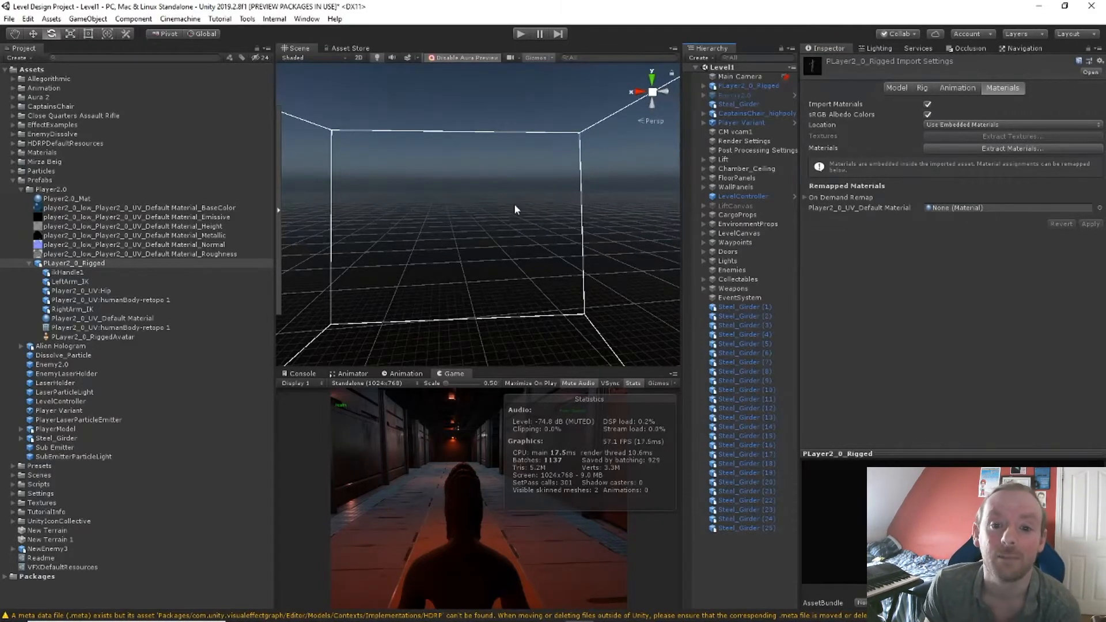
right_drag(514, 208, 582, 207)
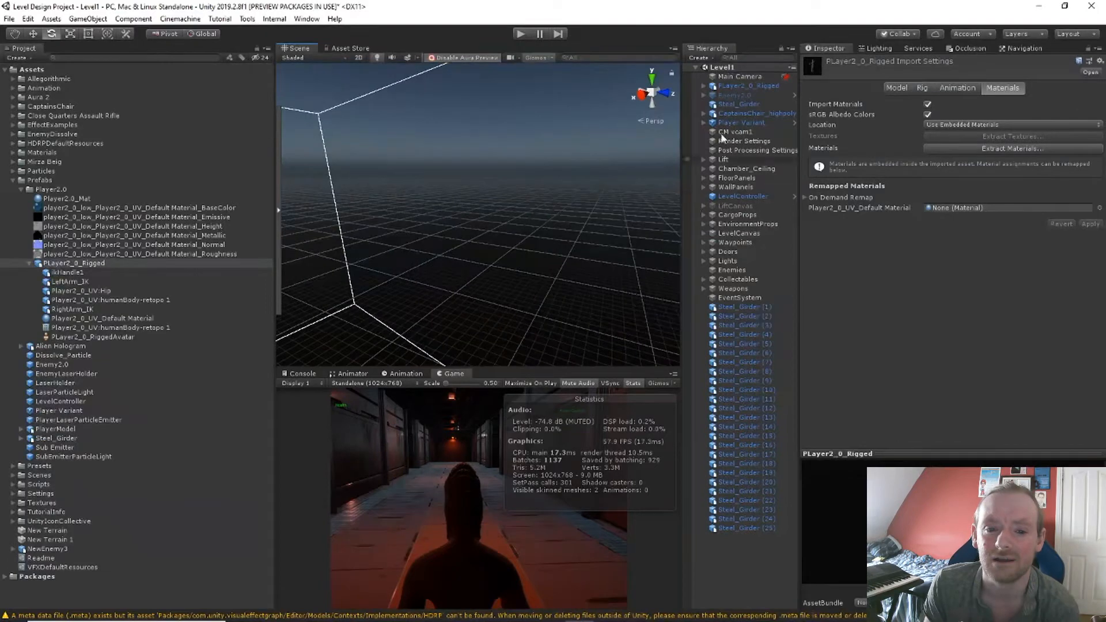
click(733, 86)
key(f)
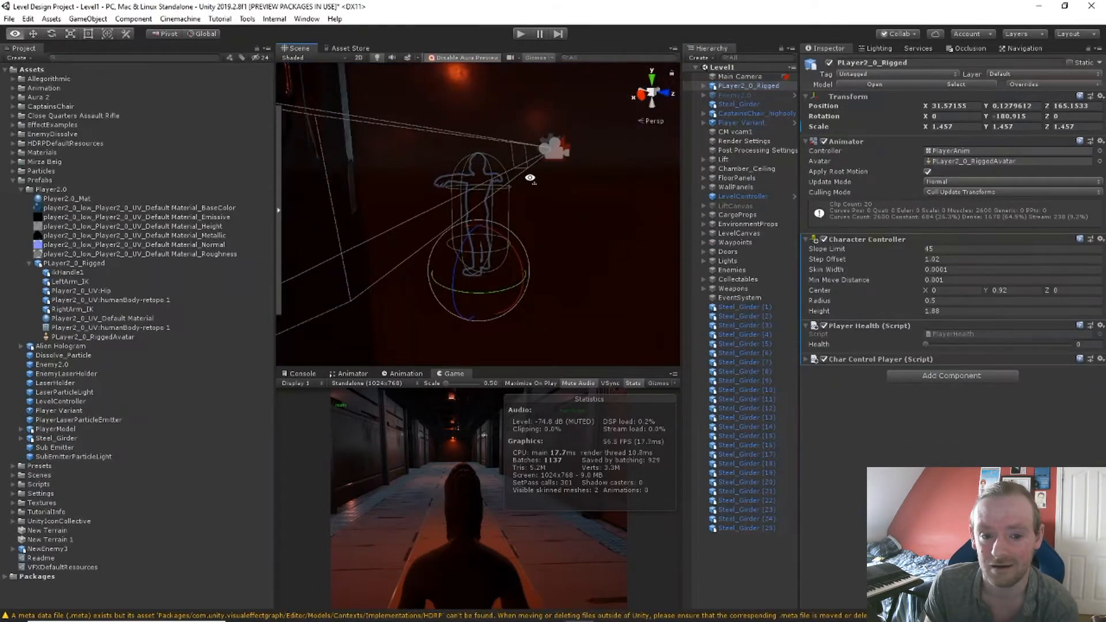
key(a)
right_drag(530, 179, 662, 253)
key(w)
key(s)
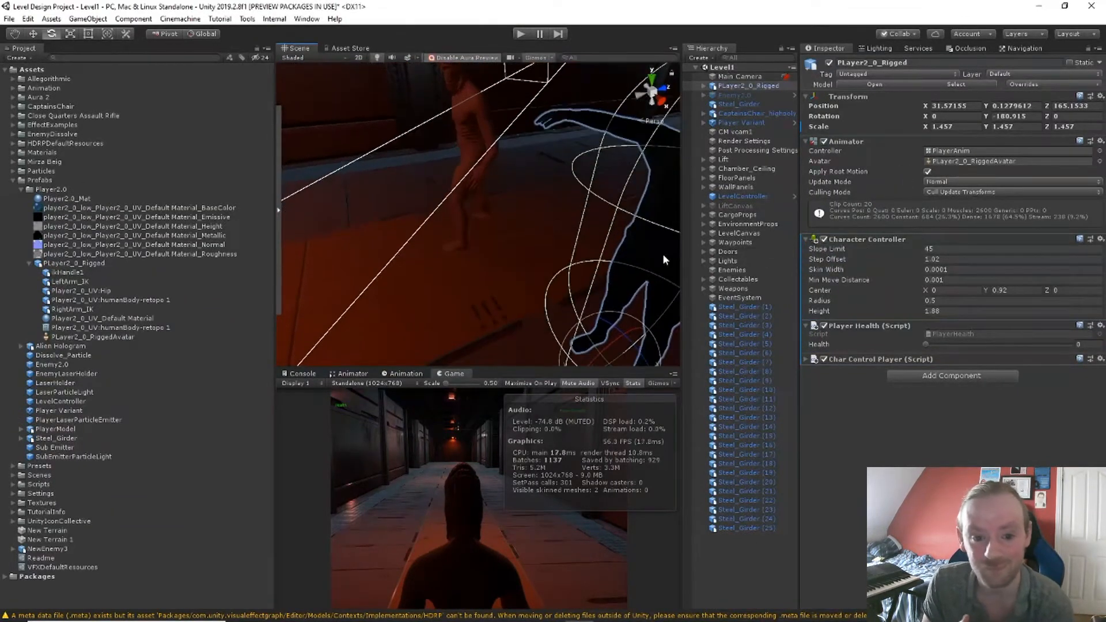
key(w)
key(f)
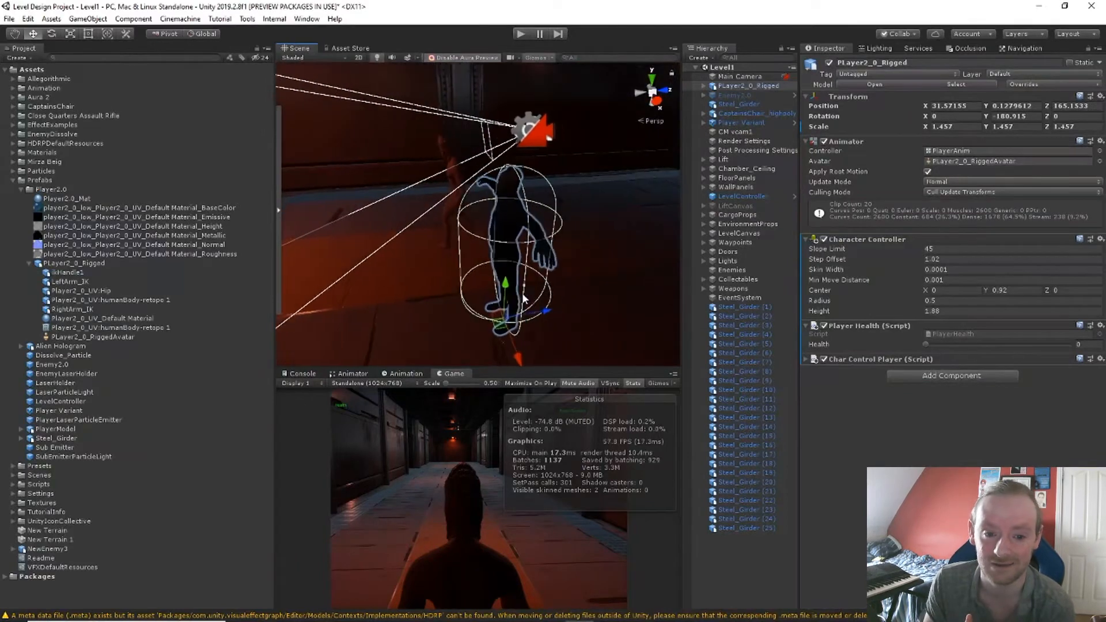
drag(500, 314, 648, 259)
key(w)
mouse_move(647, 260)
right_down()
mouse_move(720, 247)
mouse_move(706, 228)
mouse_move(686, 243)
mouse_move(541, 247)
mouse_move(683, 265)
mouse_move(663, 270)
right_up()
key(e)
key(d)
key(s)
key(s)
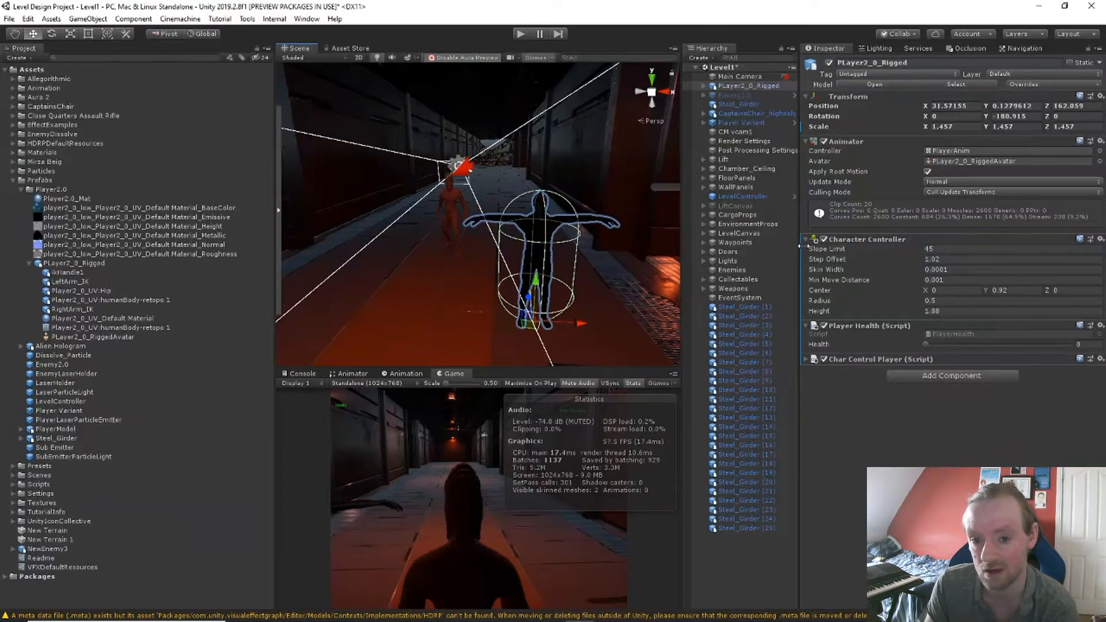
Examine the Char Control Player settings on PLayer2_0_Rigged and the Player Variant's control rig down through the hips and left leg
click(805, 359)
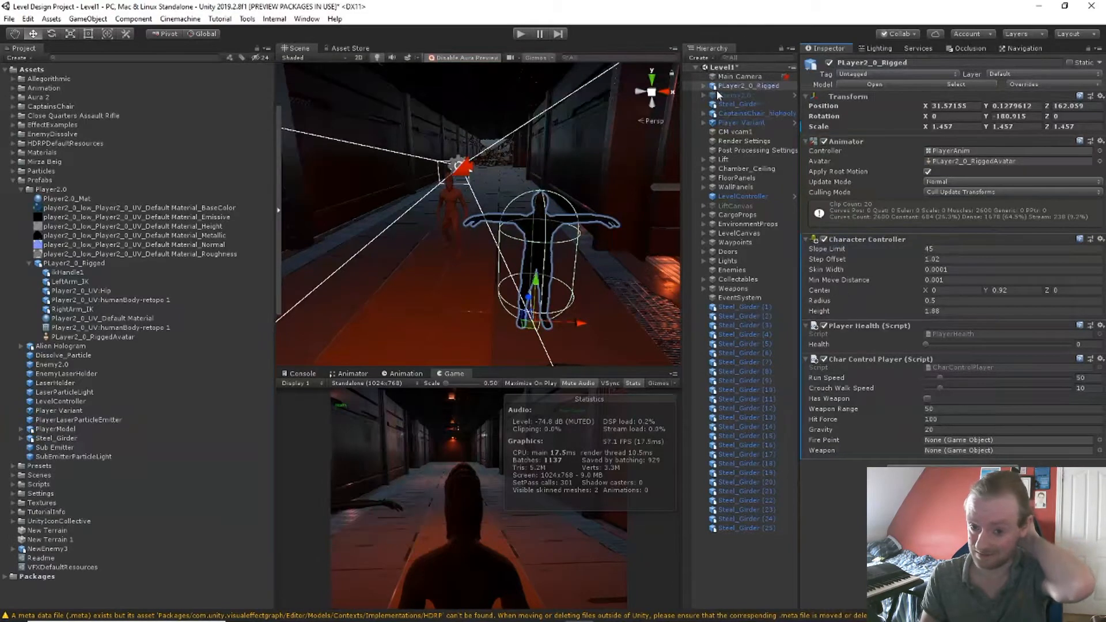
click(703, 123)
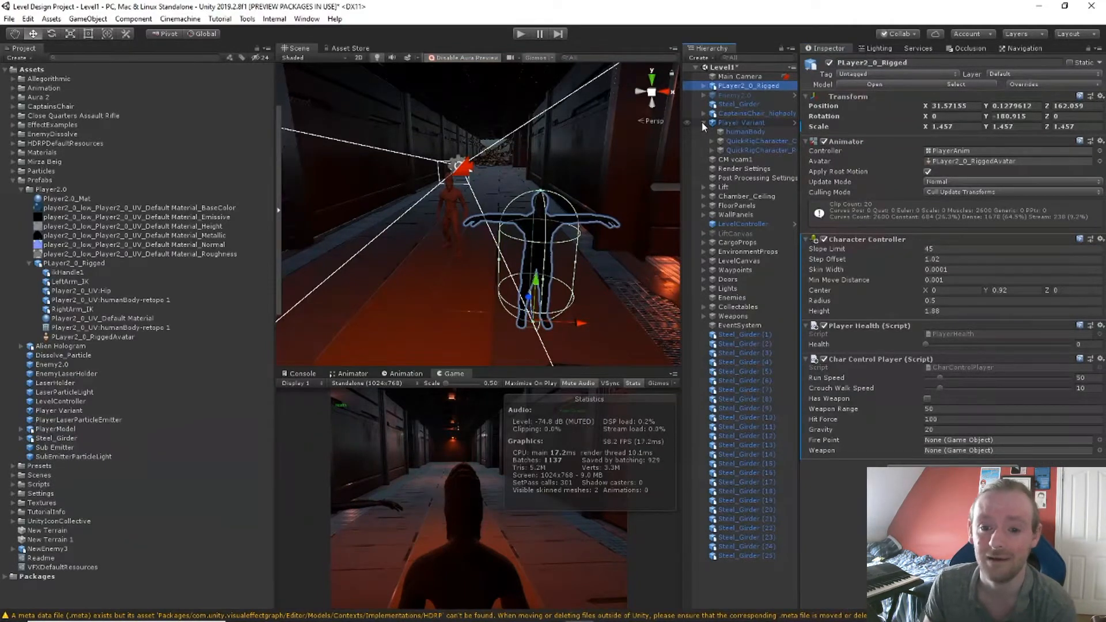
click(703, 123)
click(703, 123)
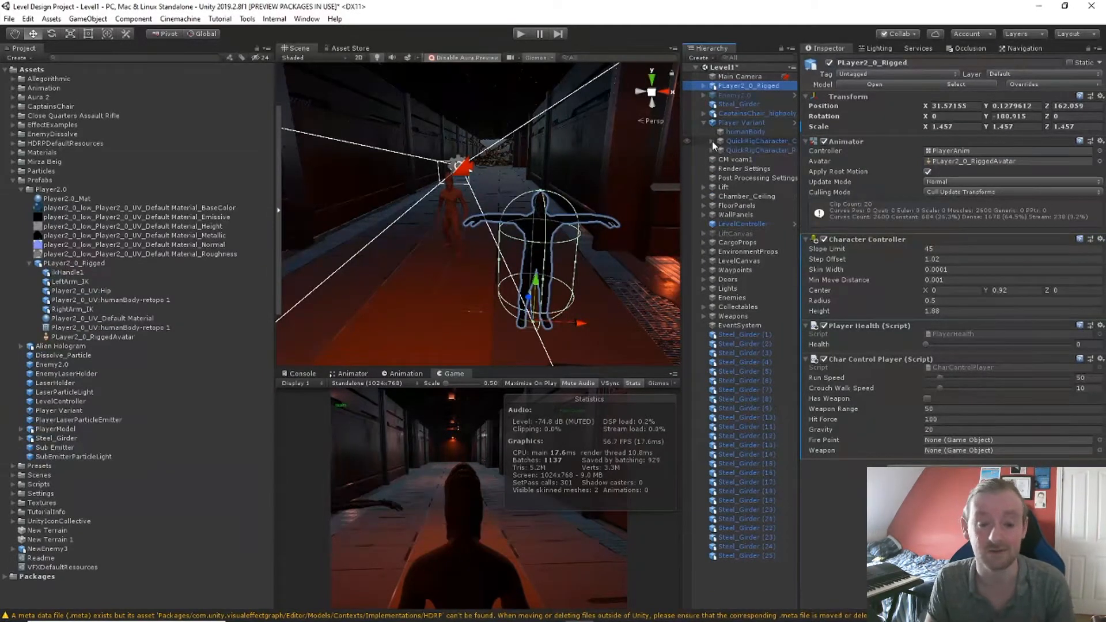
click(712, 140)
click(718, 177)
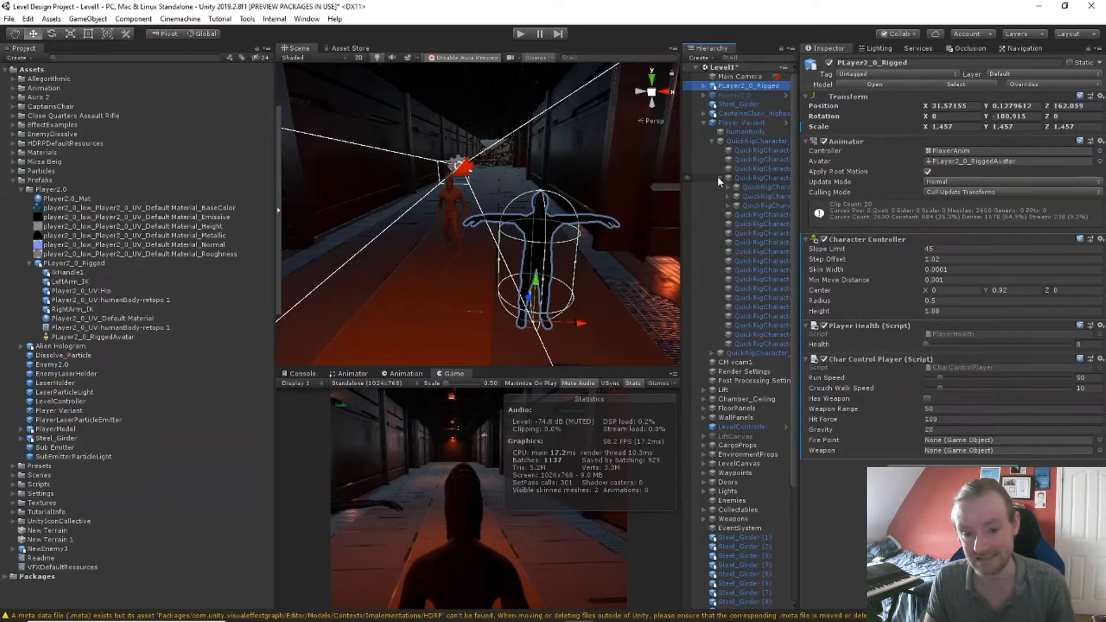
click(727, 186)
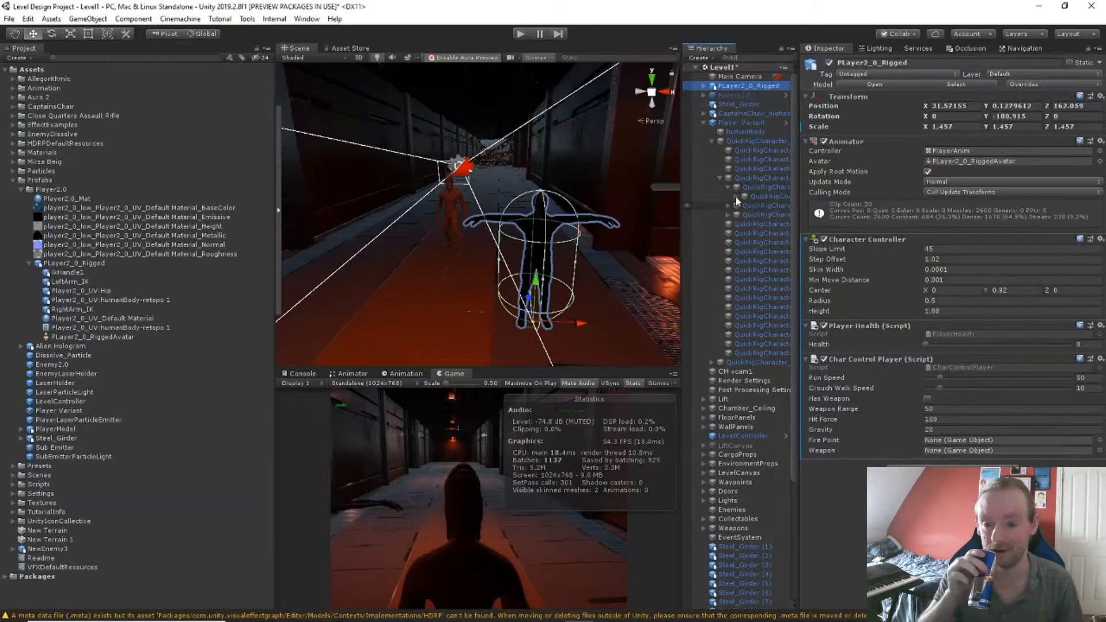
click(736, 196)
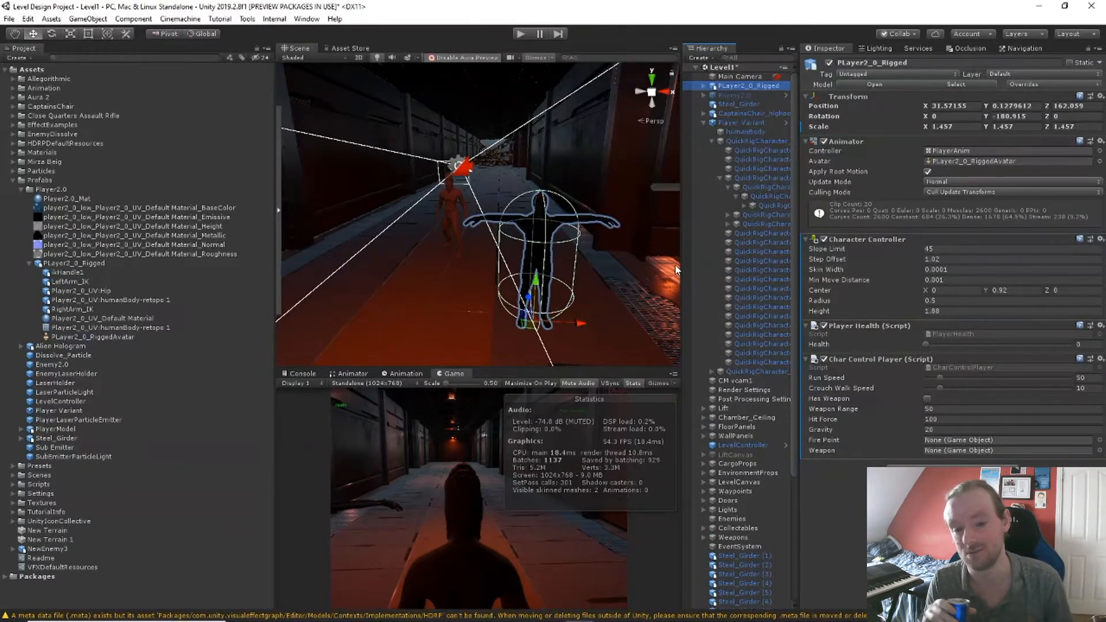
drag(682, 247, 528, 222)
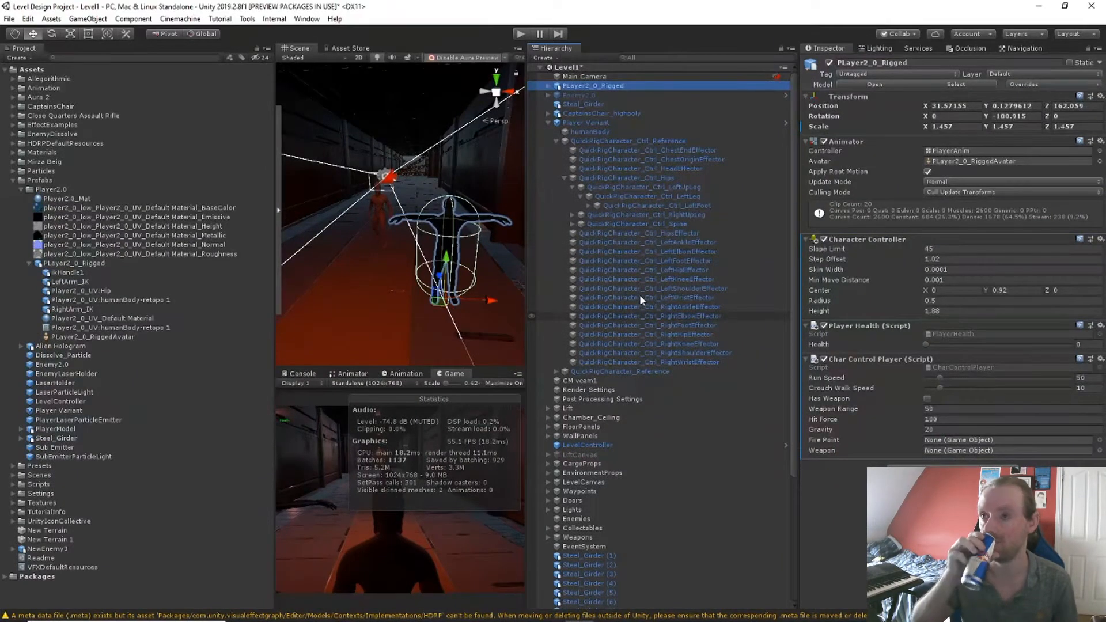
Search the Player Variant's control rig from QuickRigCharacter_Ctrl_Spine through both arms to the left and right hands
click(572, 224)
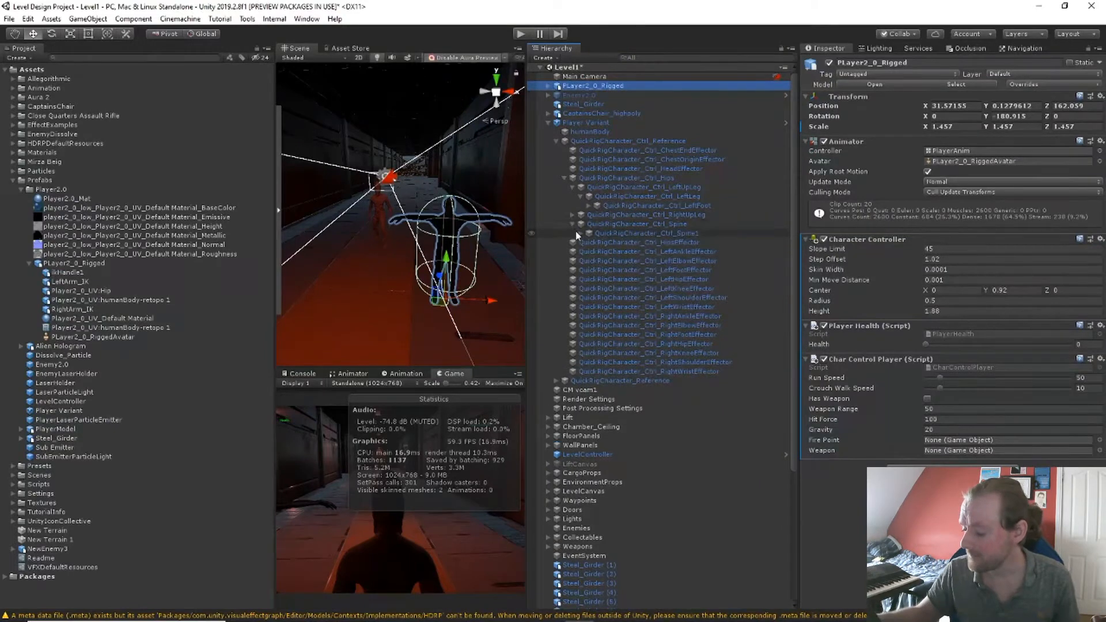
click(579, 233)
click(587, 242)
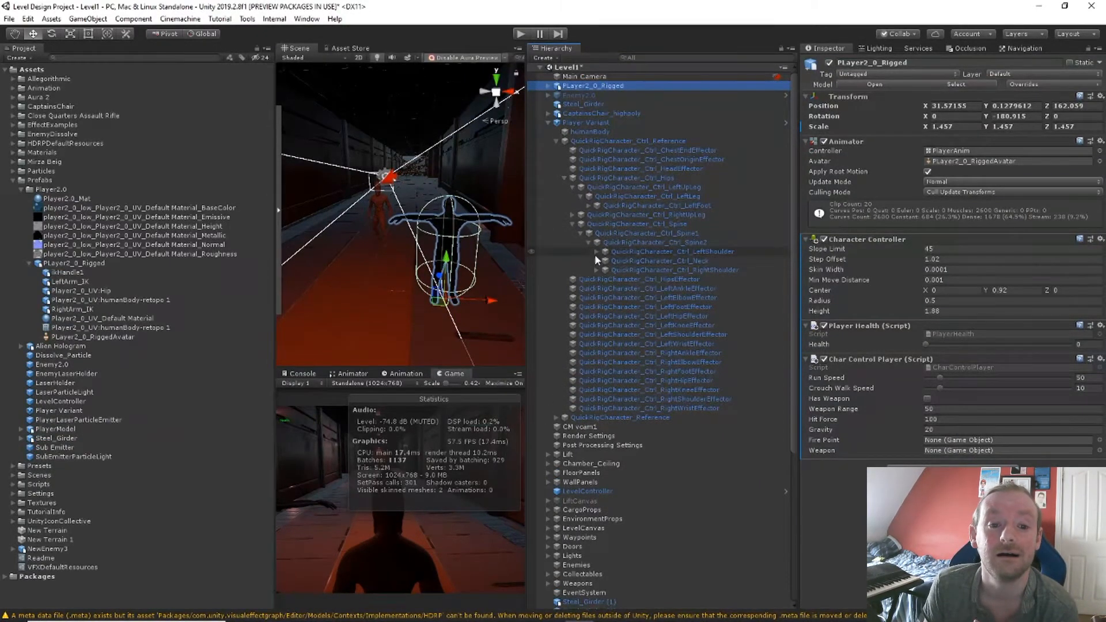
click(597, 252)
click(604, 261)
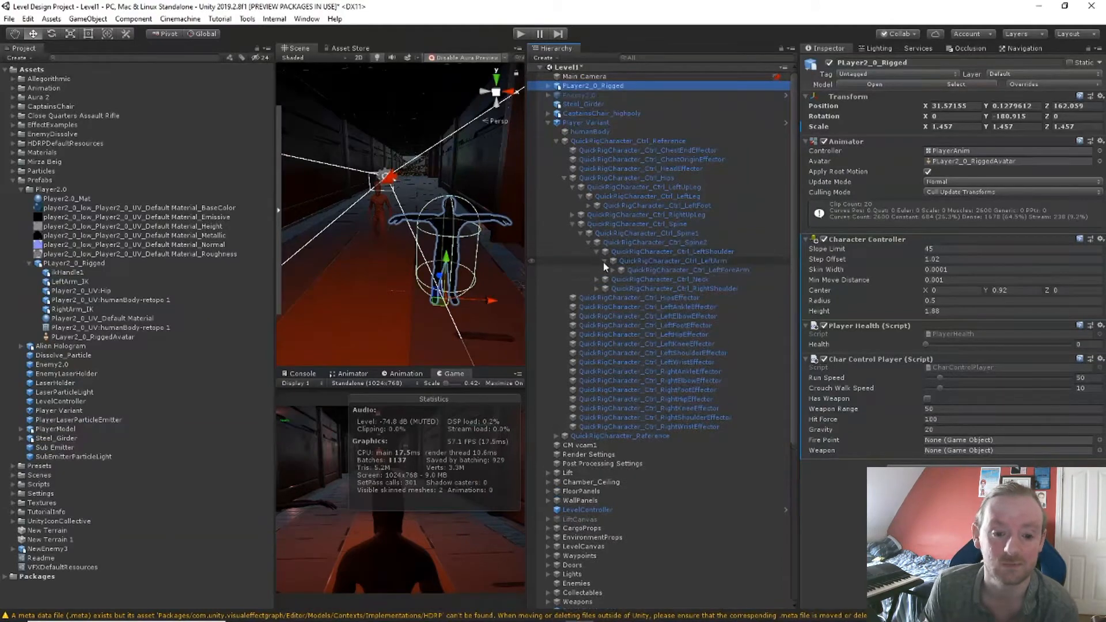
click(614, 270)
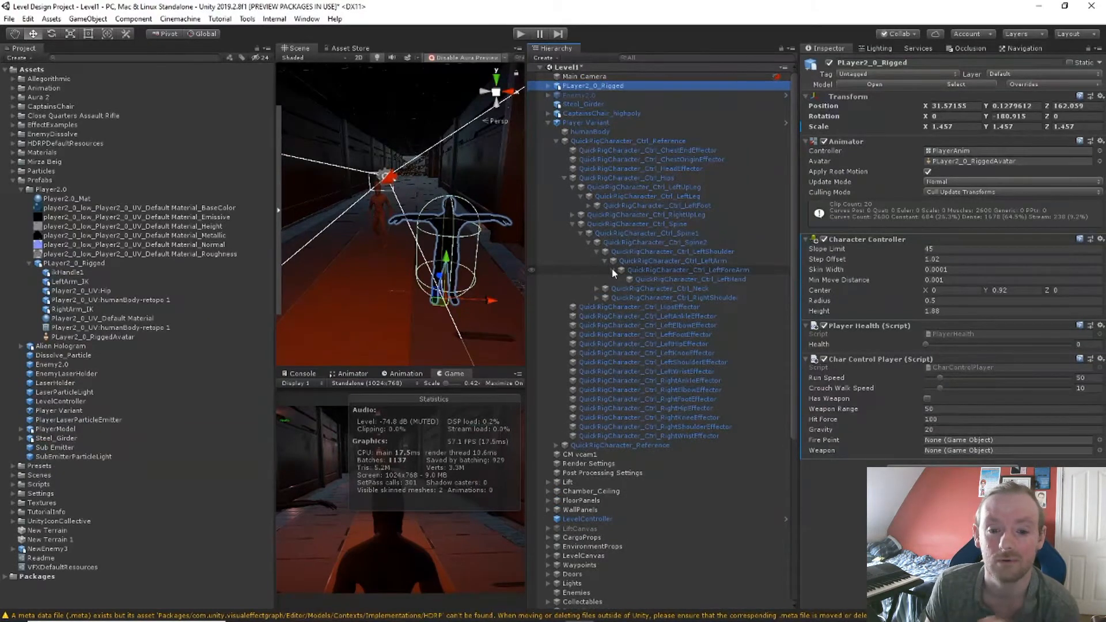
click(596, 298)
click(604, 306)
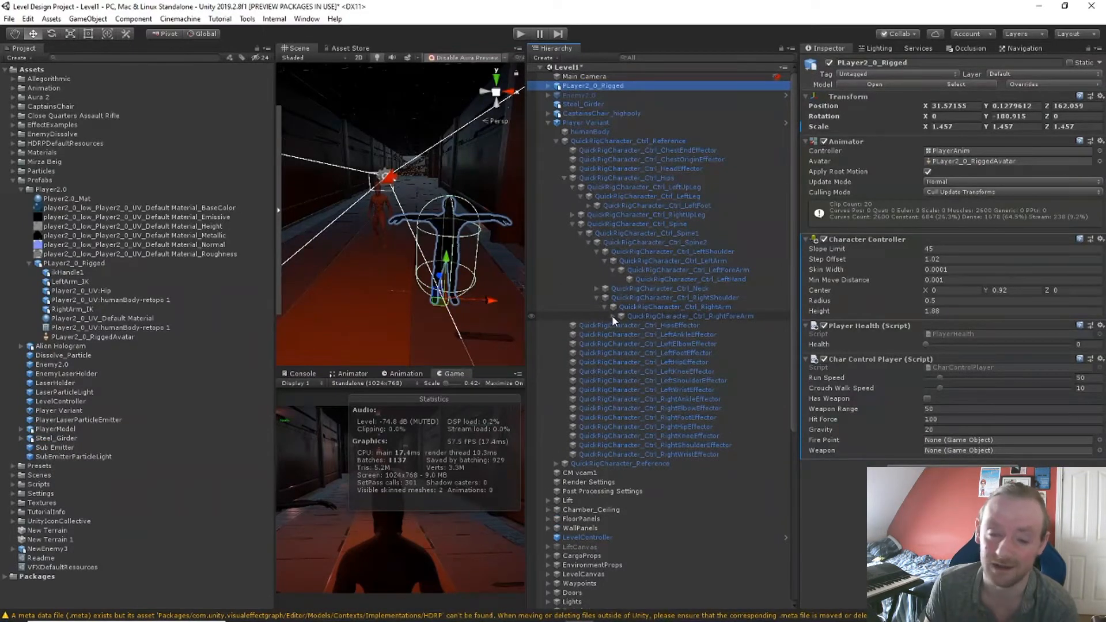
click(614, 316)
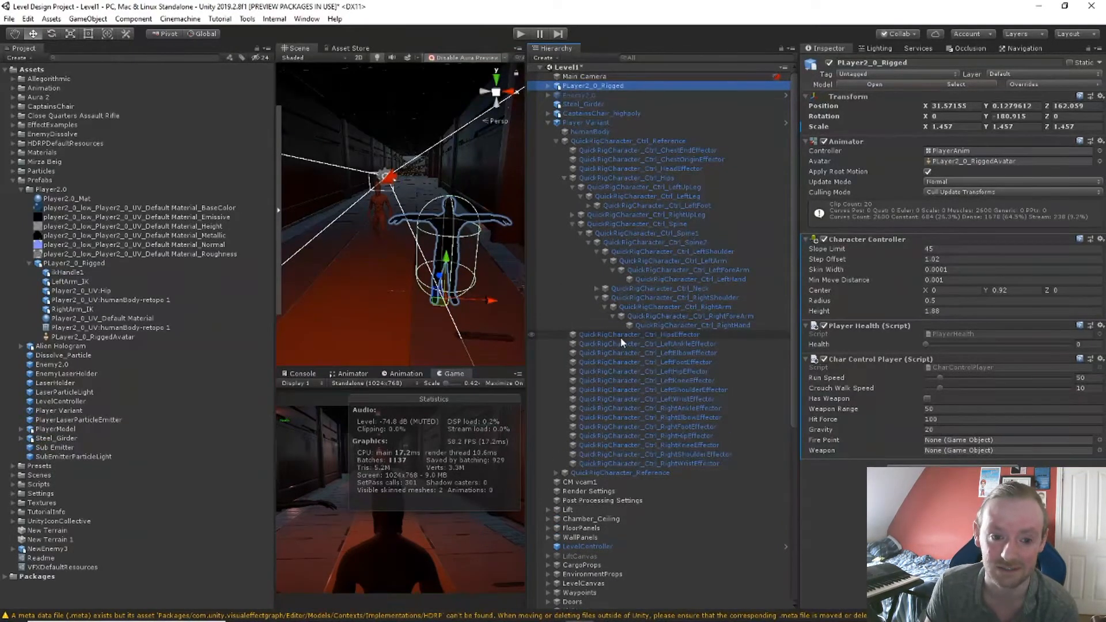
Search the Player Variant's QuickRigCharacter_Reference skeleton from the hips through the spine and left arm for objects attached to QuickRigCharacter_LeftHand
click(557, 472)
click(565, 482)
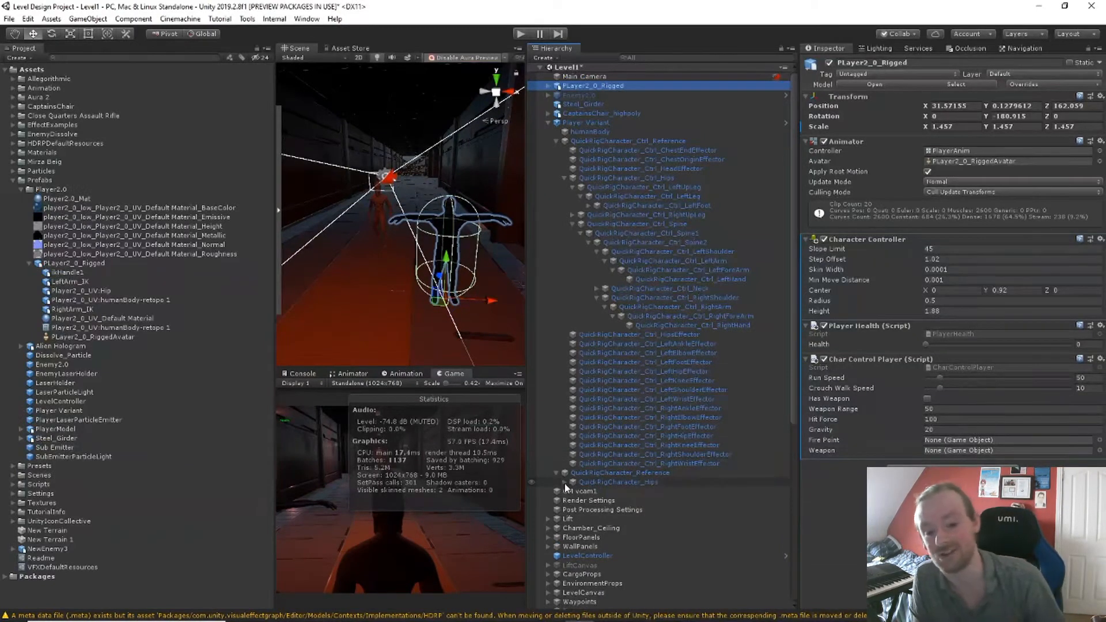
scroll(607, 462, down, 3)
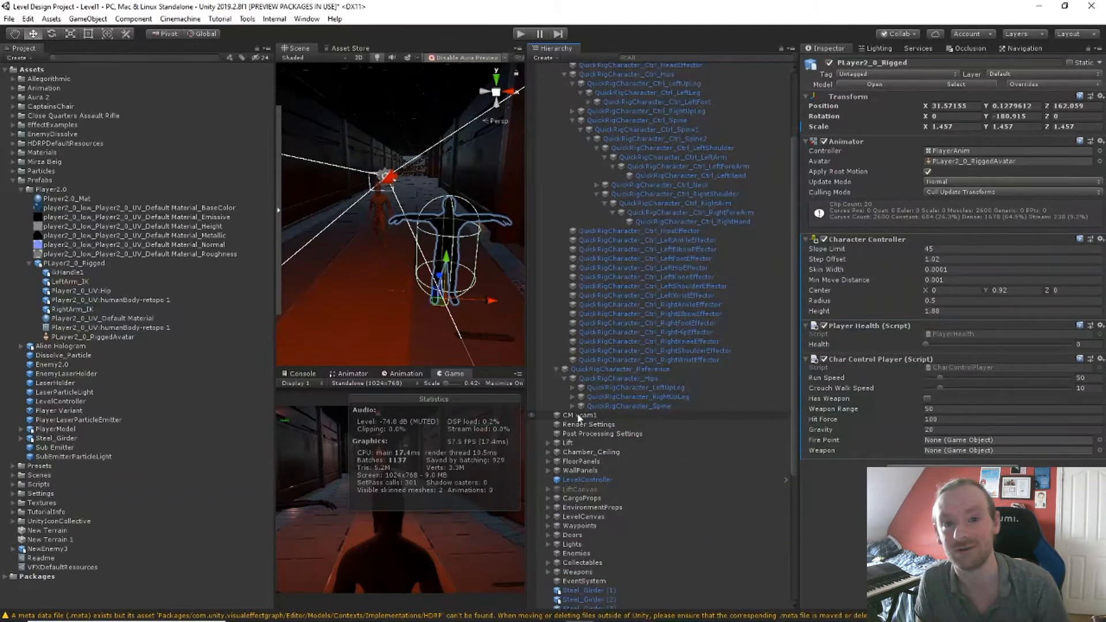
click(572, 406)
click(581, 415)
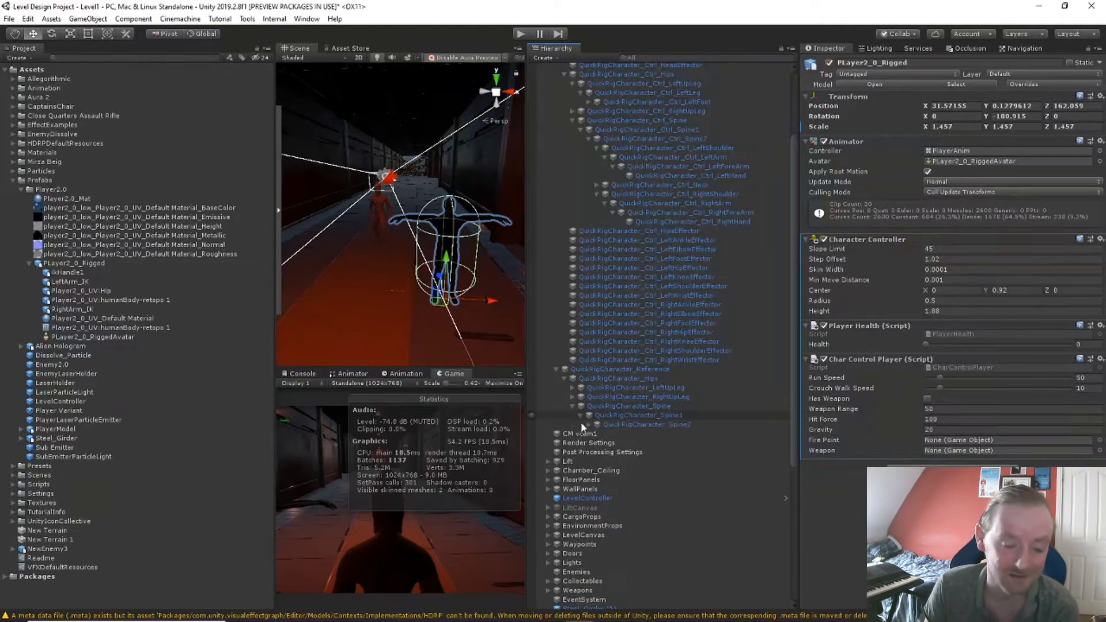
click(587, 425)
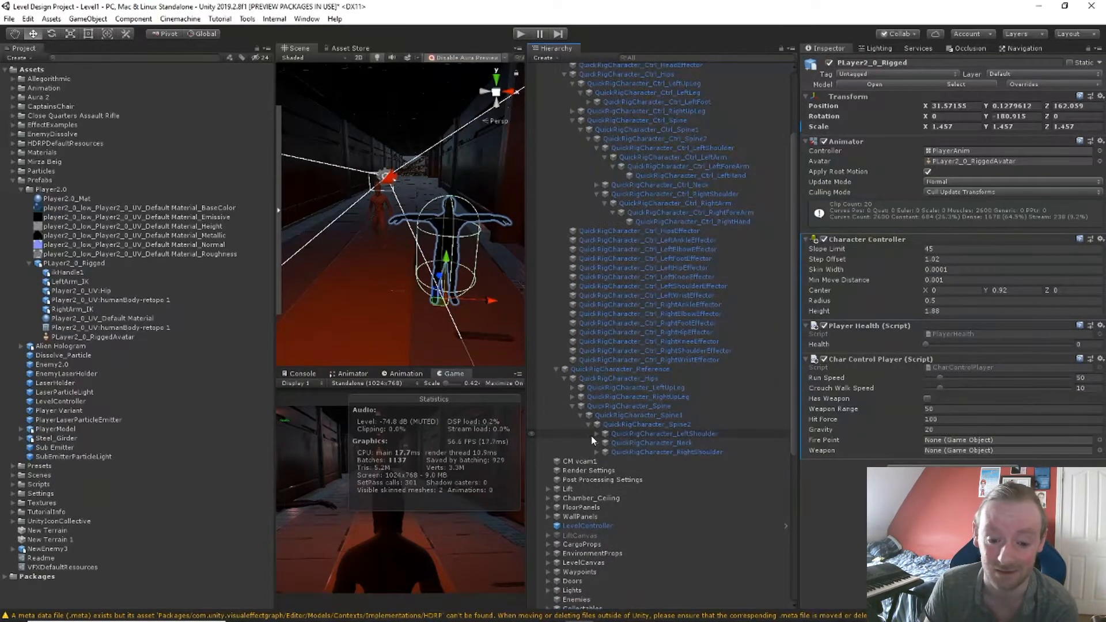
click(595, 434)
click(603, 442)
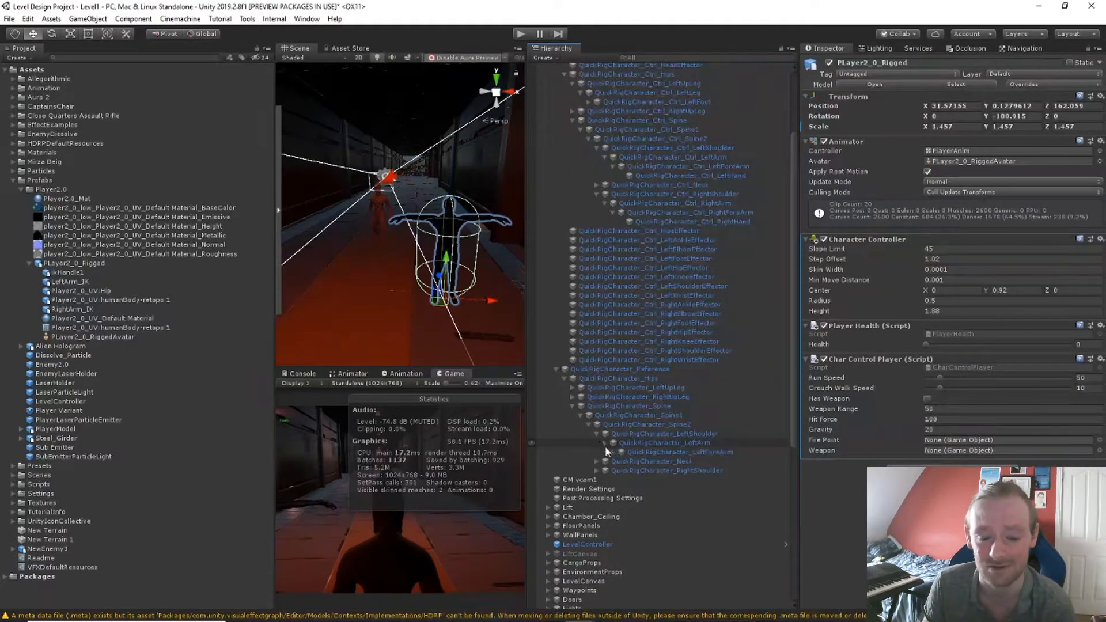
click(612, 452)
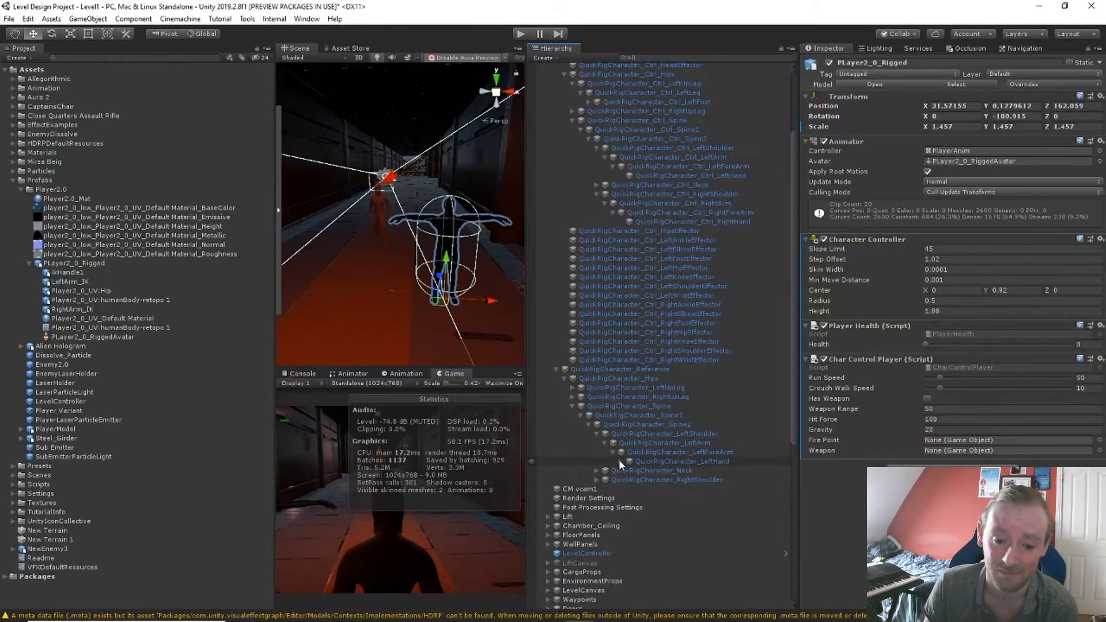
click(620, 461)
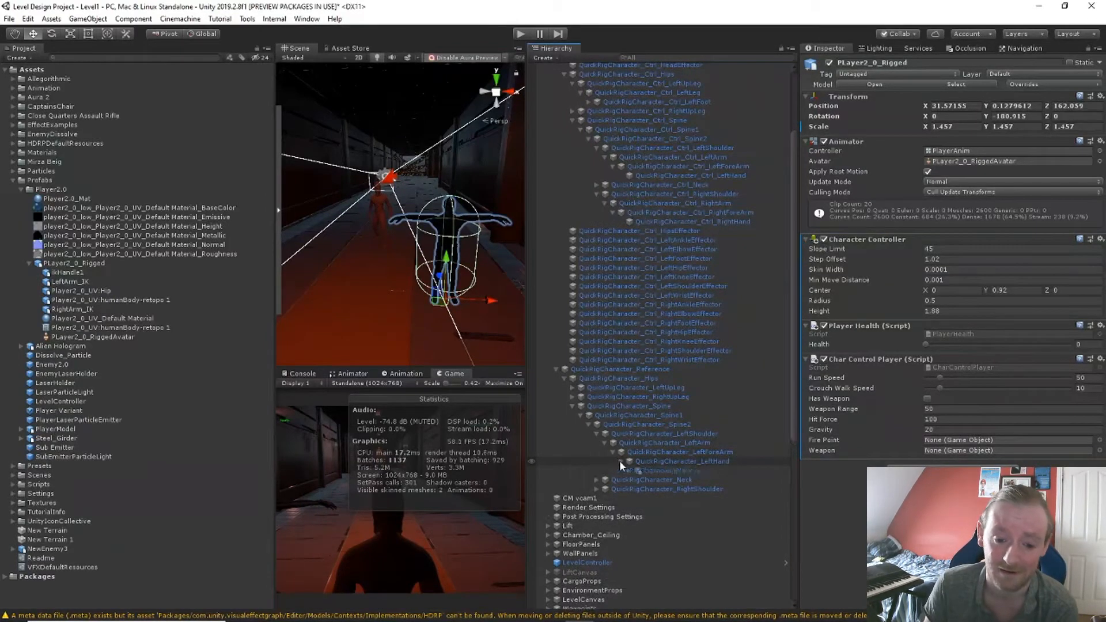
Duplicate CQAssaultRifle (6) under QuickRigCharacter_LeftHand, enable the copy, and move it to about X -0.9, Y -2.48, Z -0.1
click(668, 471)
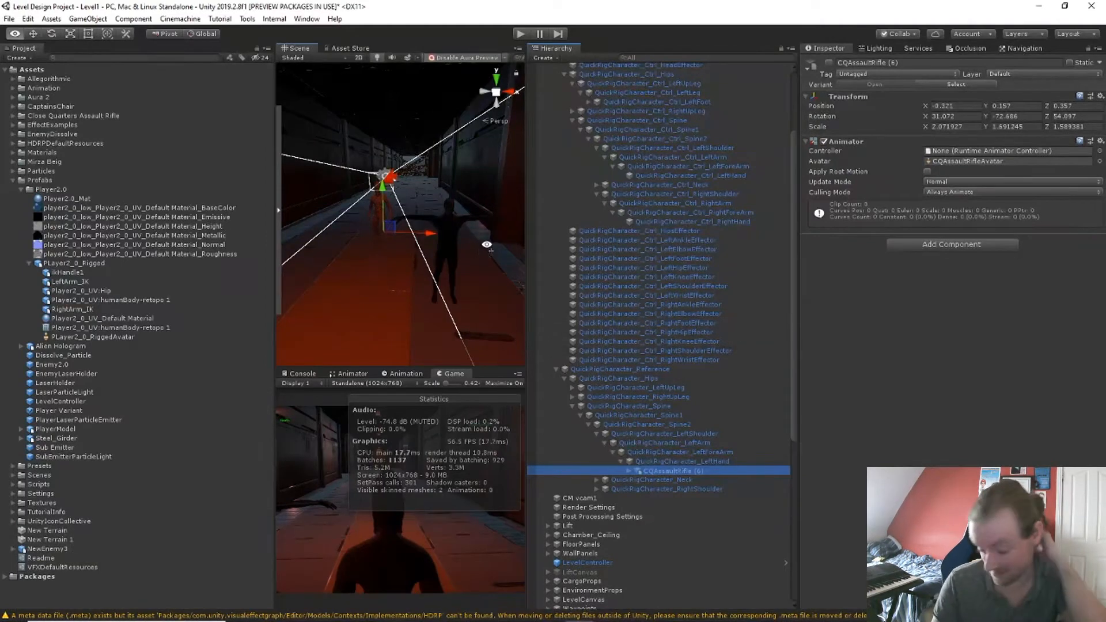
alt+drag(475, 249, 484, 253)
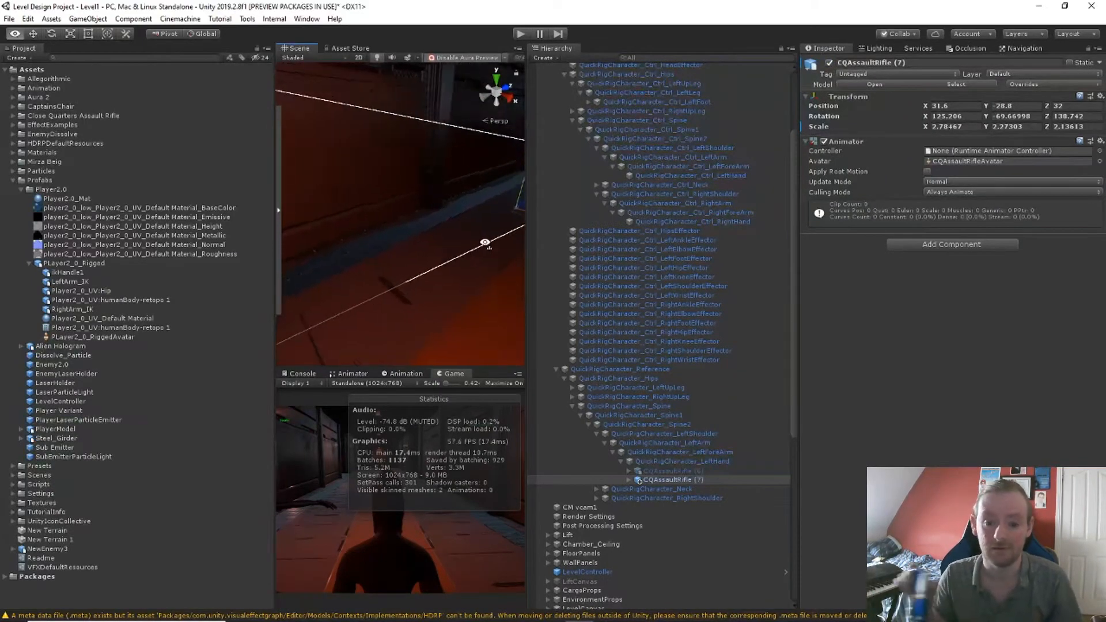
right_drag(484, 243, 506, 224)
drag(511, 199, 437, 210)
right_drag(444, 301, 567, 292)
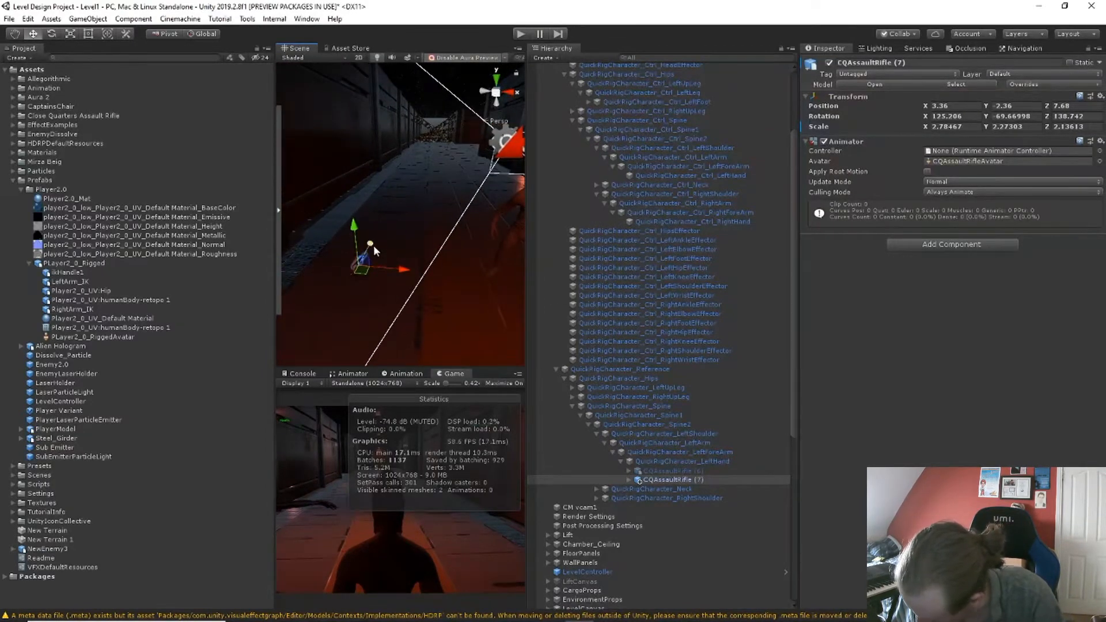
drag(371, 269, 548, 330)
right_drag(461, 324, 484, 324)
drag(422, 281, 425, 321)
right_drag(487, 326, 576, 396)
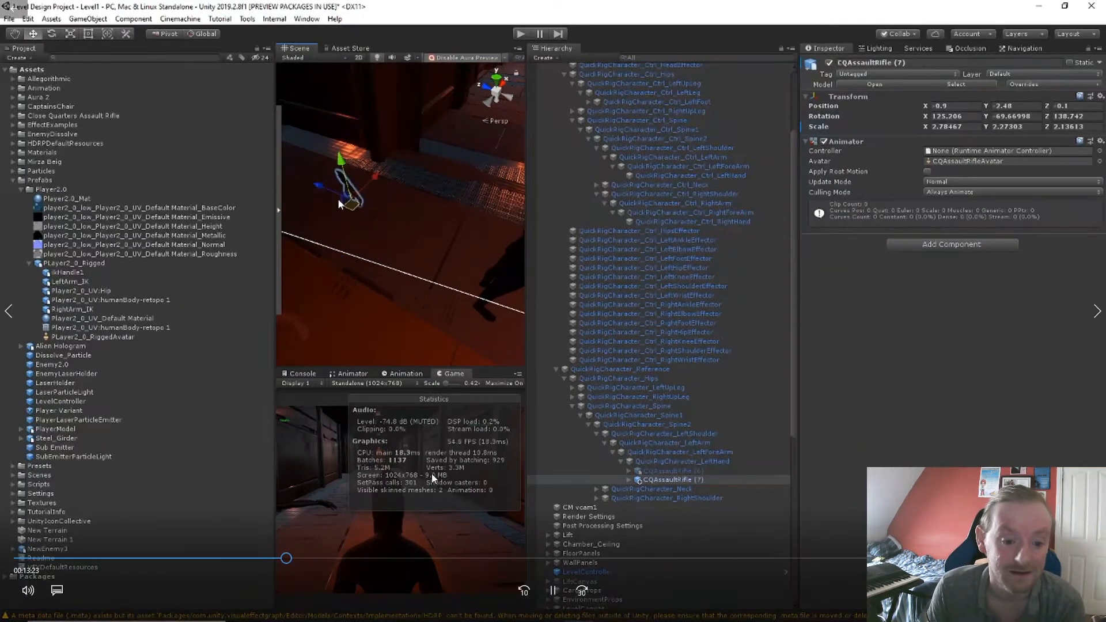
click(288, 558)
drag(290, 560, 302, 558)
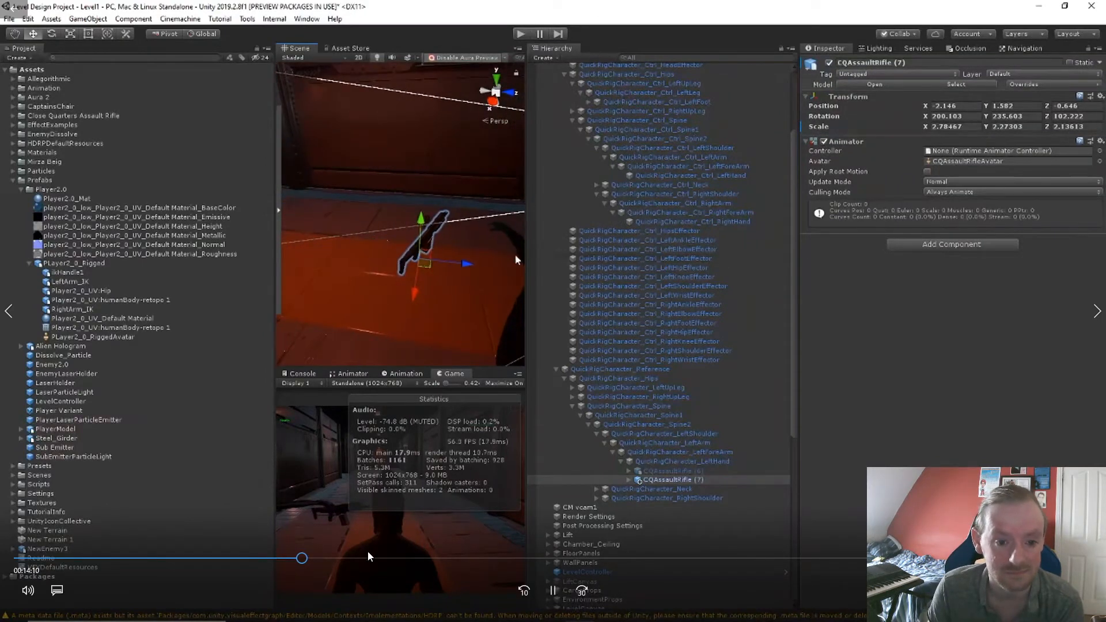
click(307, 558)
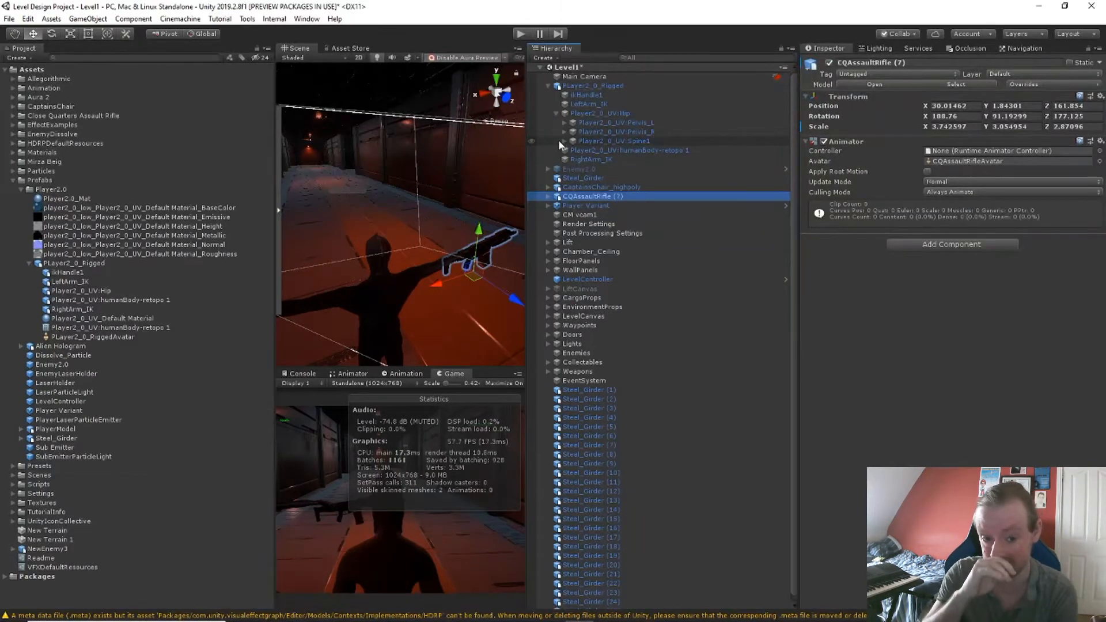
Unpack the CQAssaultRifle (7) prefab completely and try to parent it to Player2_0_UV:Wrist_R
mouse_move(285, 517)
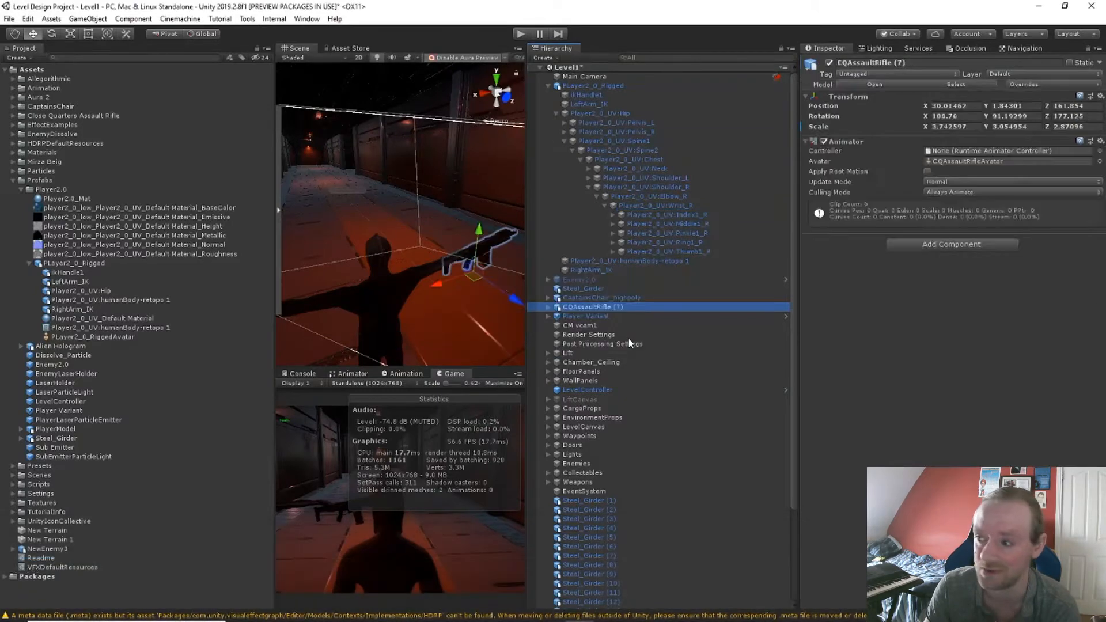
right_click(601, 311)
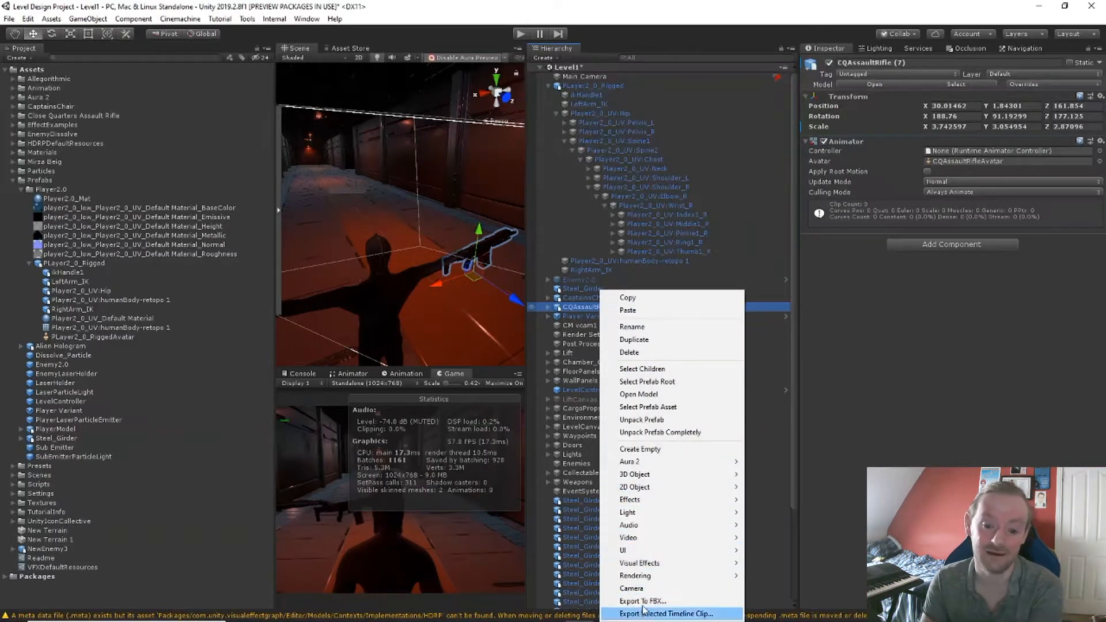
click(660, 432)
drag(590, 308, 640, 210)
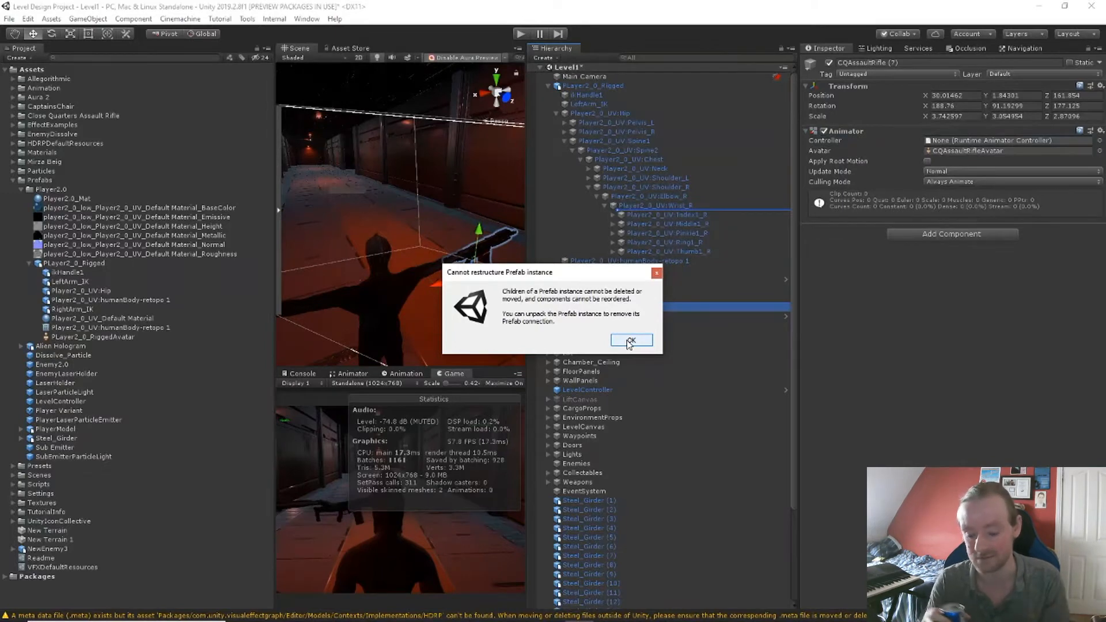
click(630, 340)
Unpack the PLayer2_0_Rigged prefab completely and parent CQAssaultRifle (7) to Player2_0_UV:Wrist_R
right_click(592, 85)
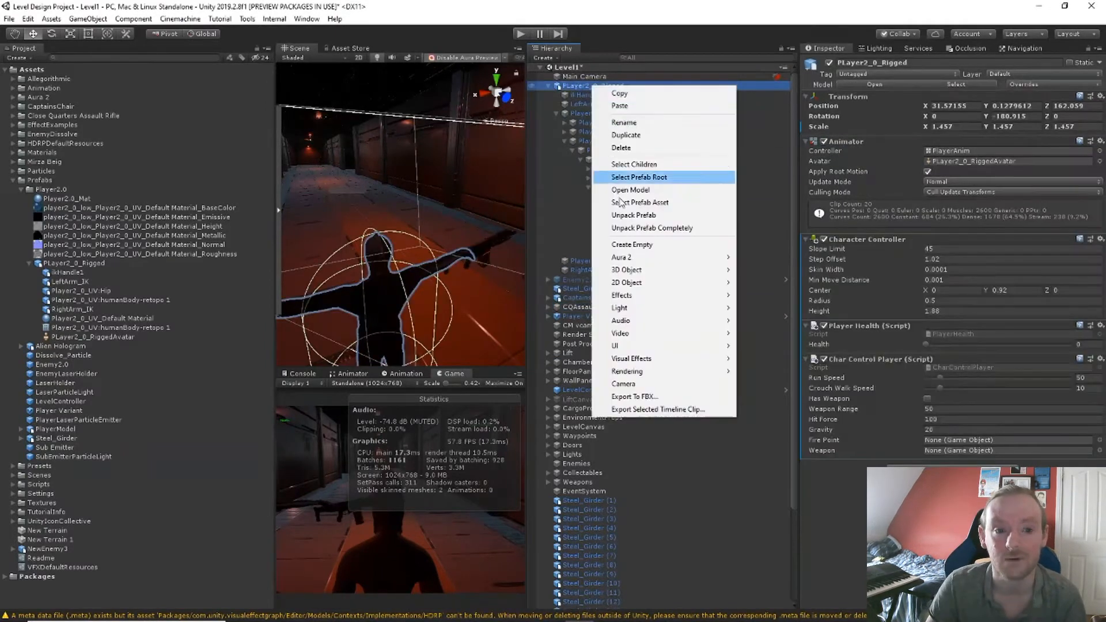
click(670, 228)
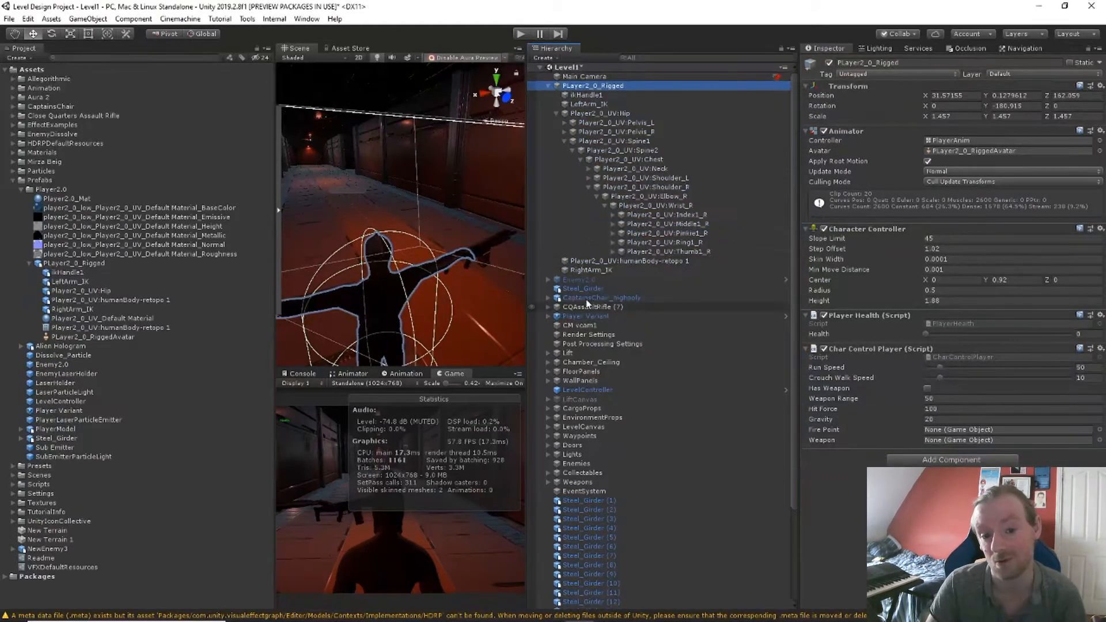
drag(593, 307, 652, 211)
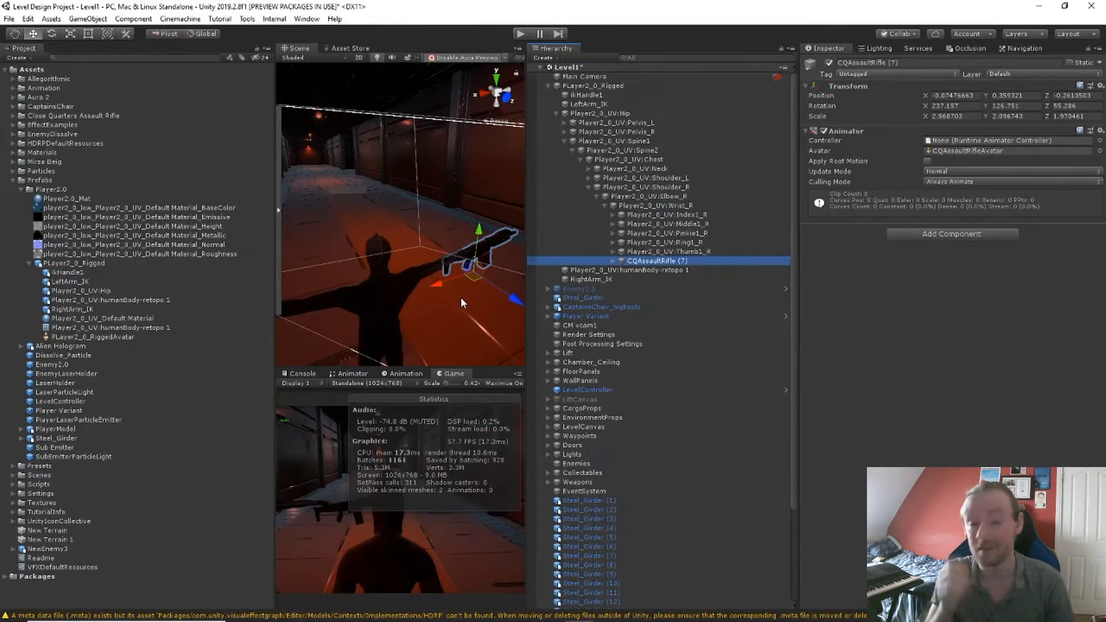
Try moving Player2_0_UV:Wrist_R to test the rifle attachment, and undo the move
click(676, 207)
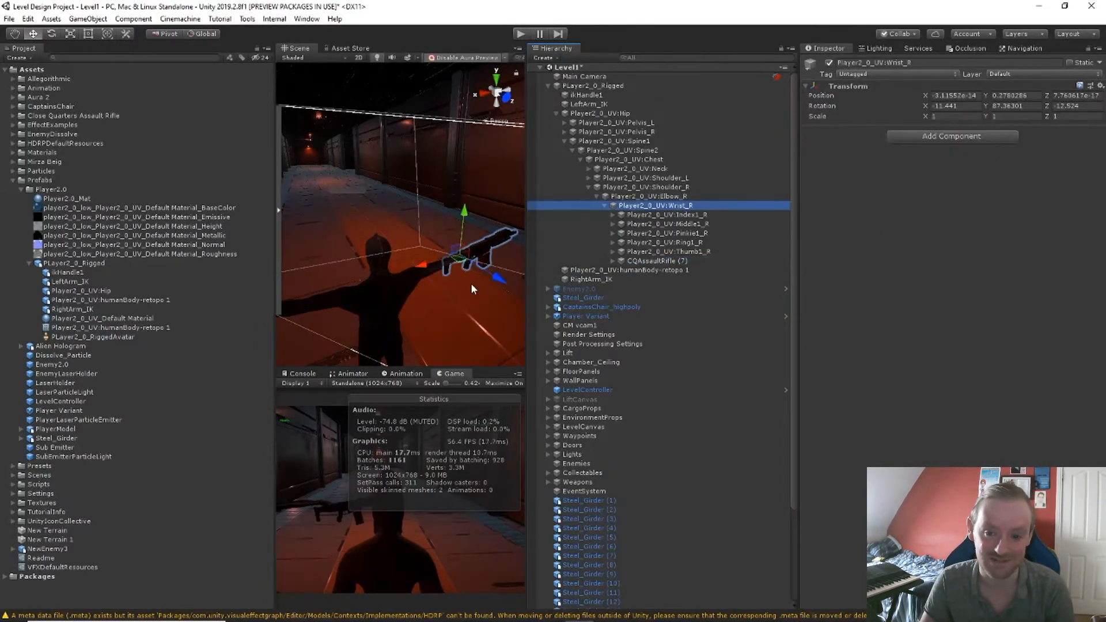
drag(494, 278, 470, 257)
key(ctrl+z)
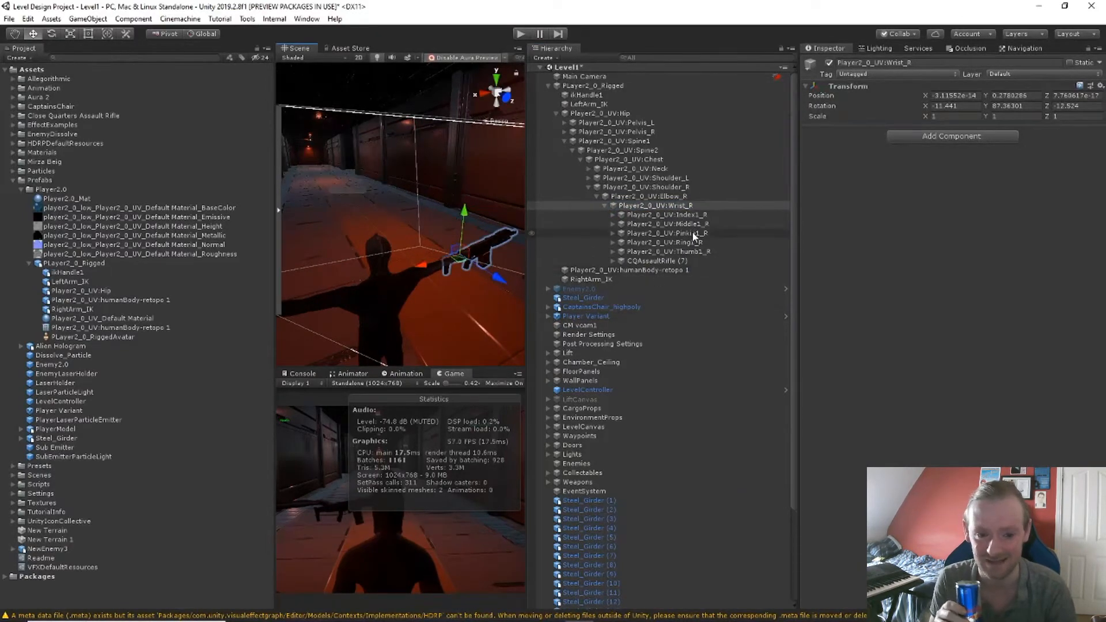
Assign CQAssaultRifle (7) as the Weapon and its Weapon Fire child as the Fire Point in PLayer2_0_Rigged's Char Control Player script
click(611, 86)
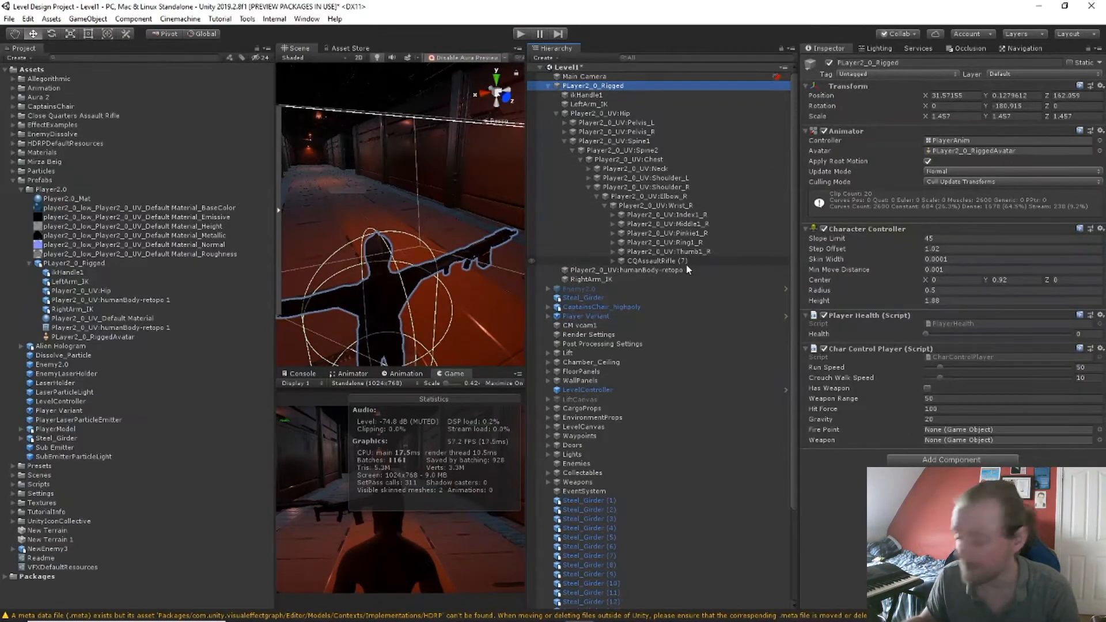
click(612, 260)
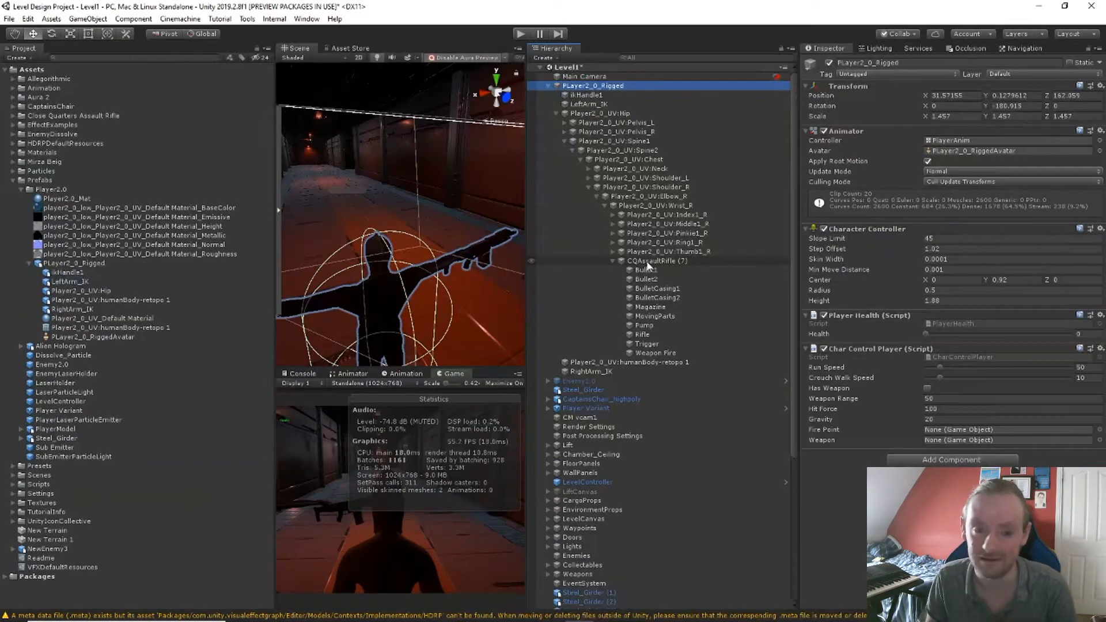
drag(649, 265, 949, 440)
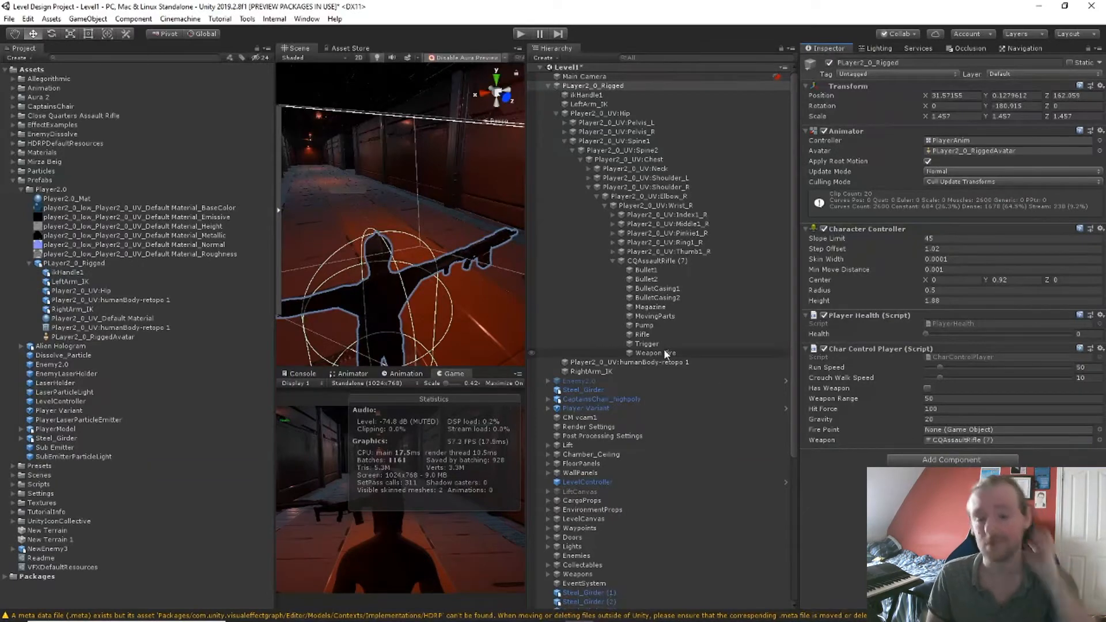
drag(665, 353, 959, 434)
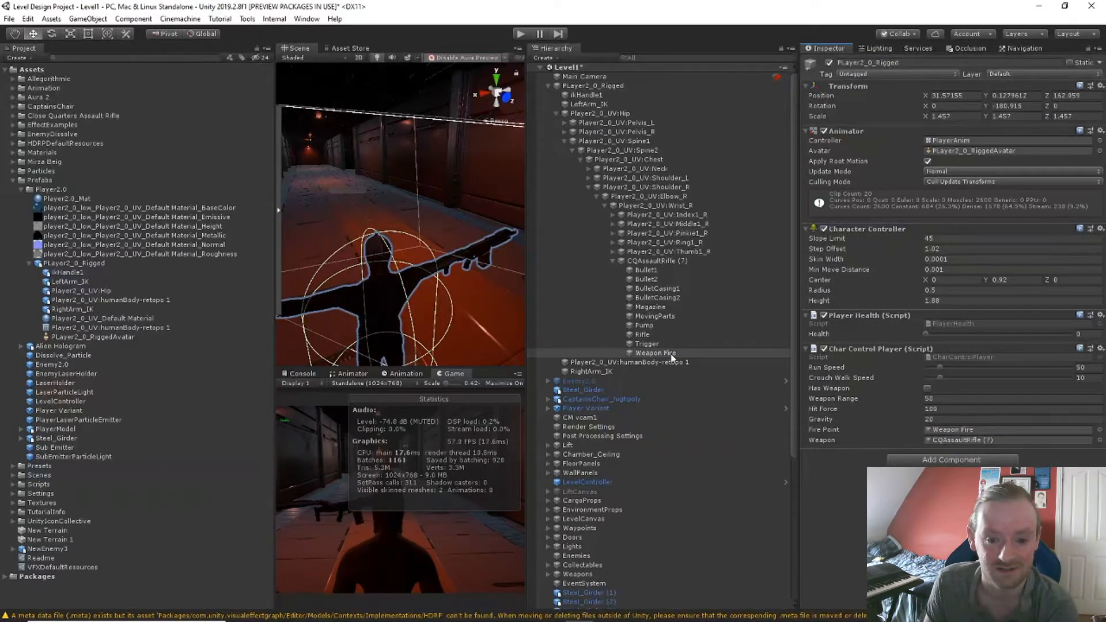
Assign PLayer2_0_Rigged as the Char Control Player in the Player Fire script of the rifle's Weapon Fire object
click(659, 261)
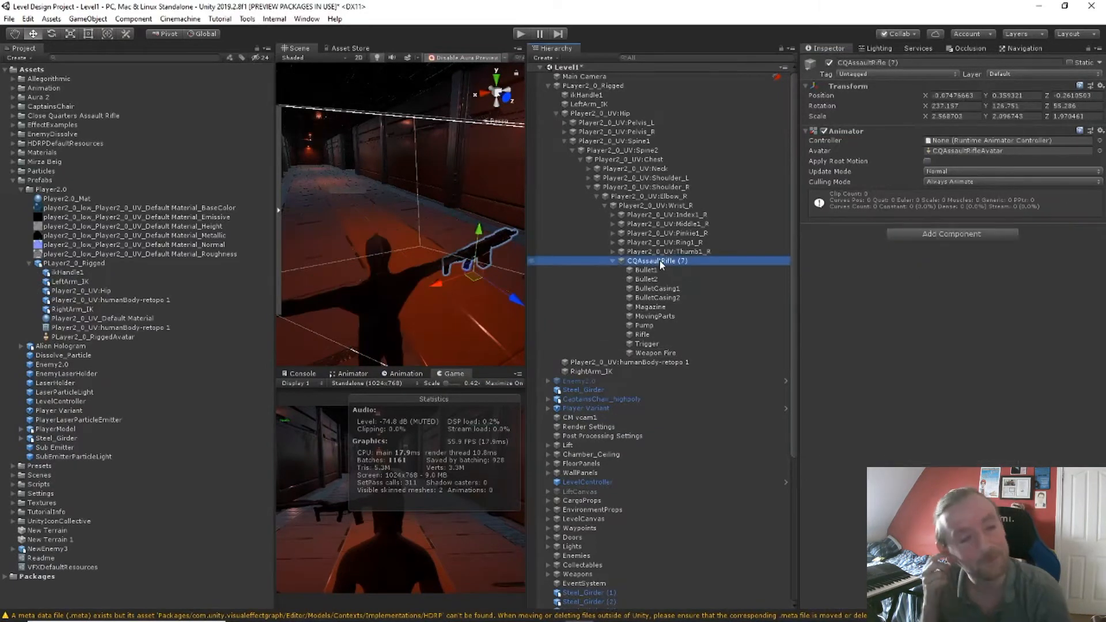
click(650, 351)
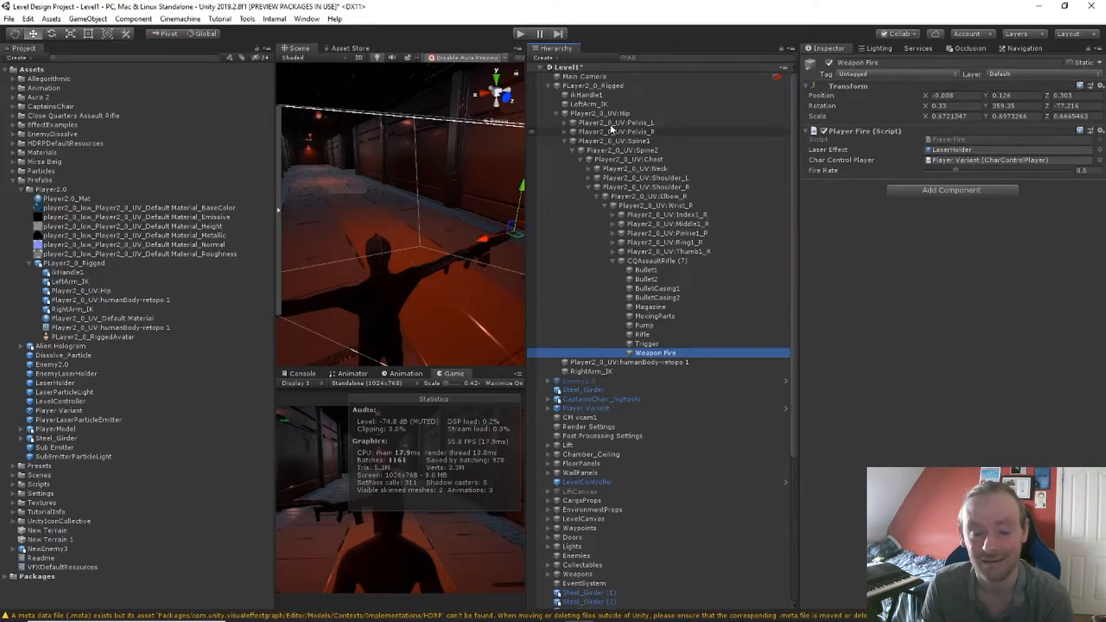
drag(596, 85, 954, 164)
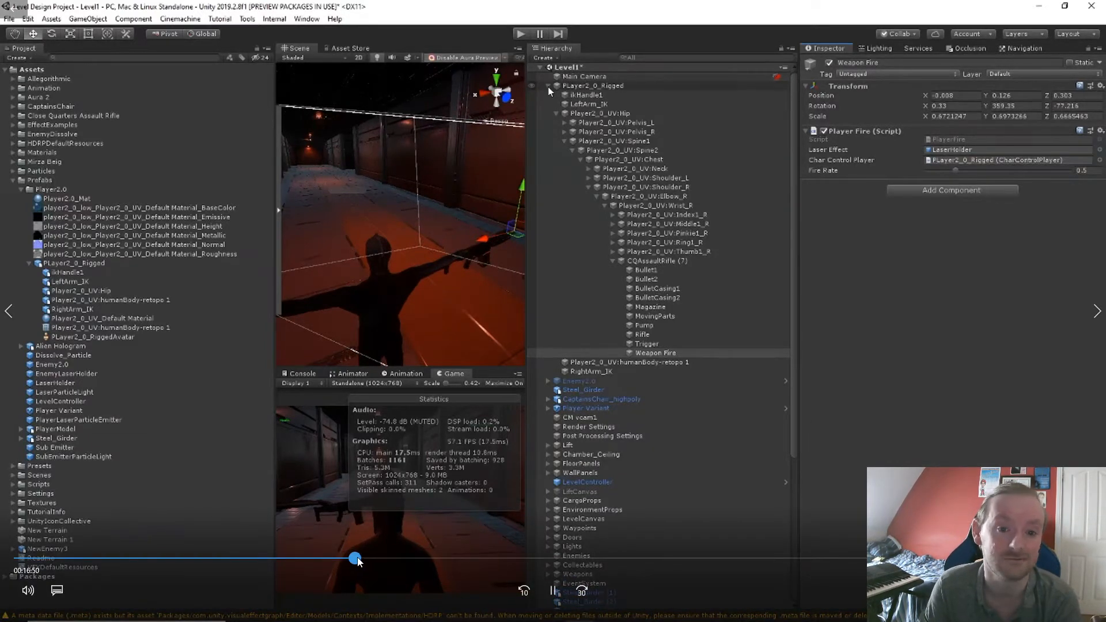
drag(358, 562, 404, 566)
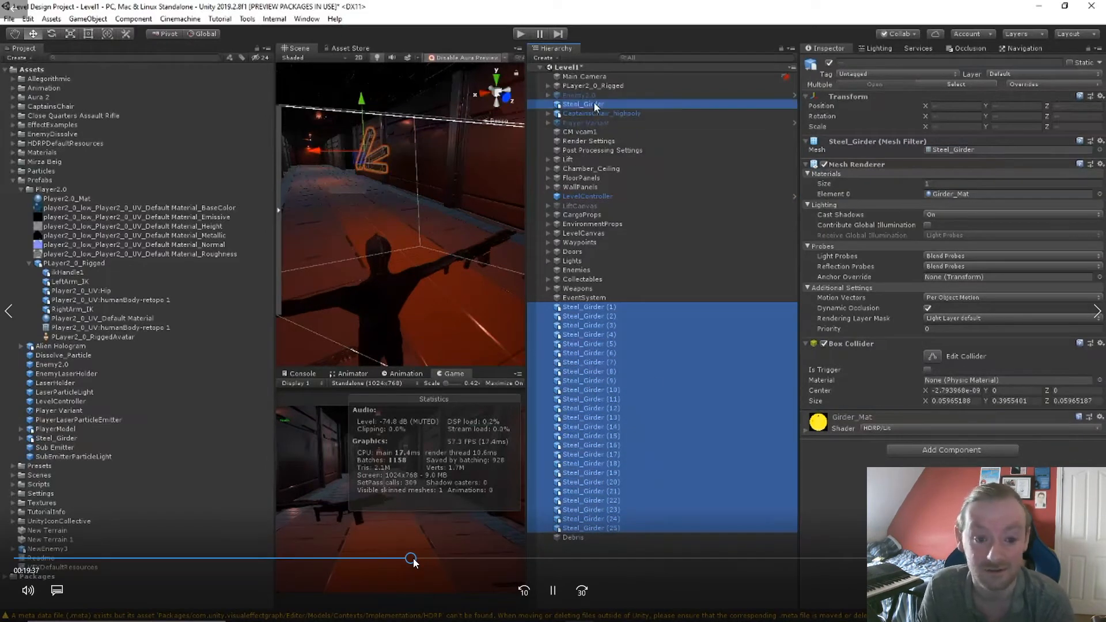
click(413, 558)
click(421, 557)
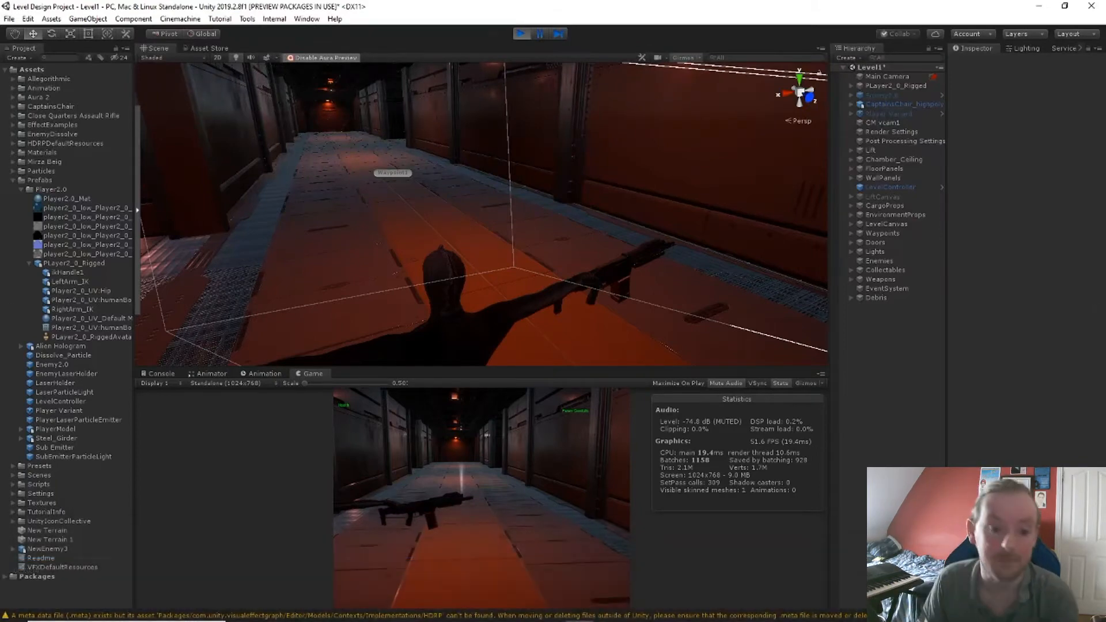
mouse_move(505, 285)
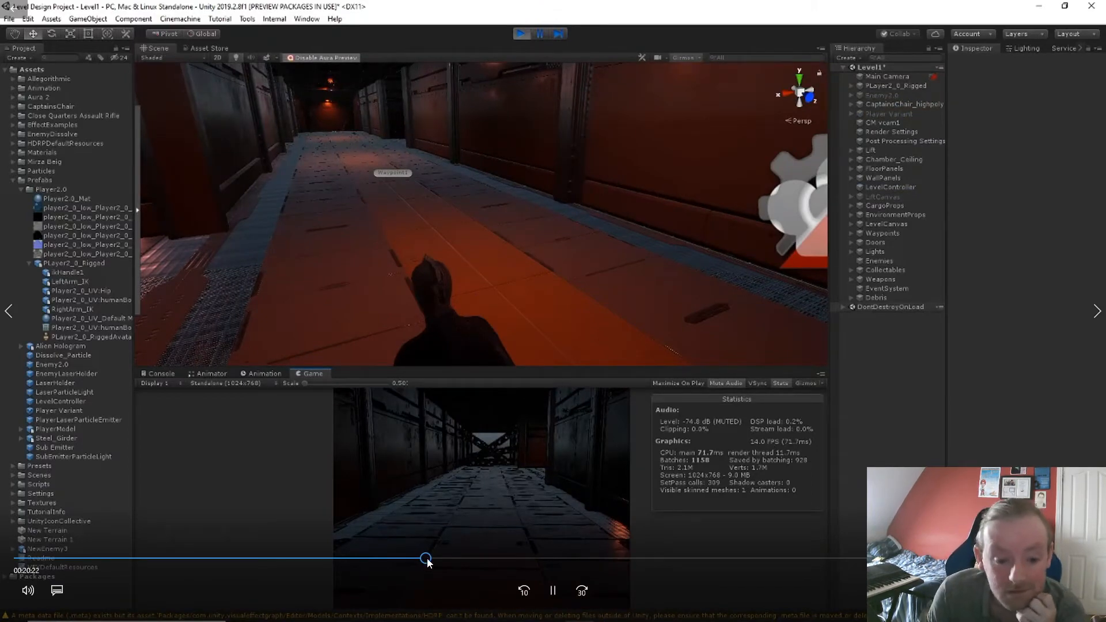
drag(425, 560, 429, 559)
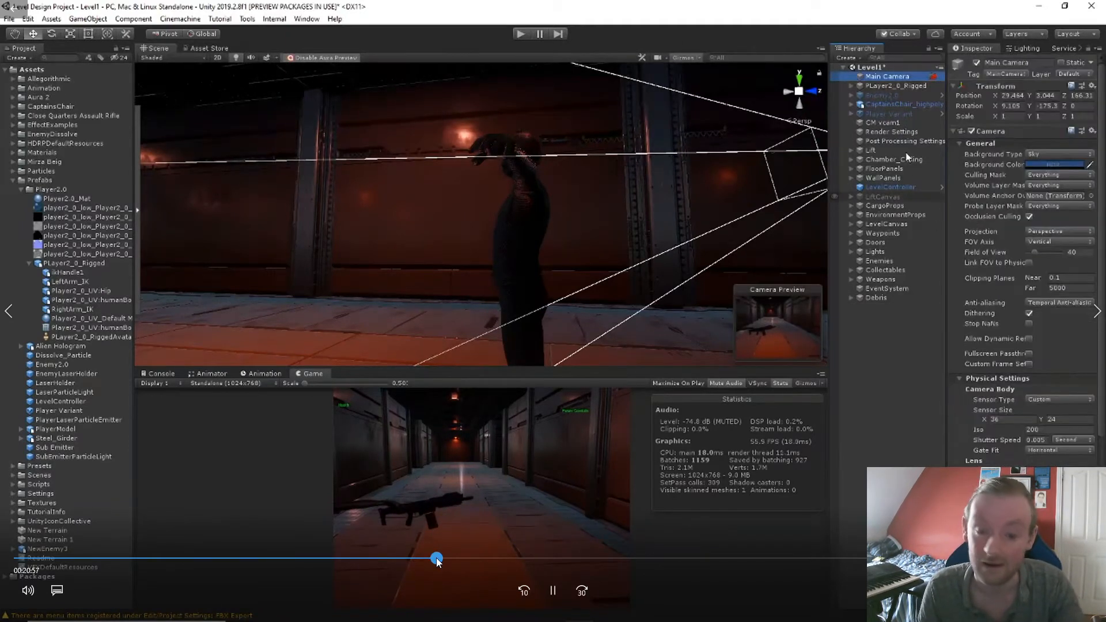
drag(436, 558, 442, 559)
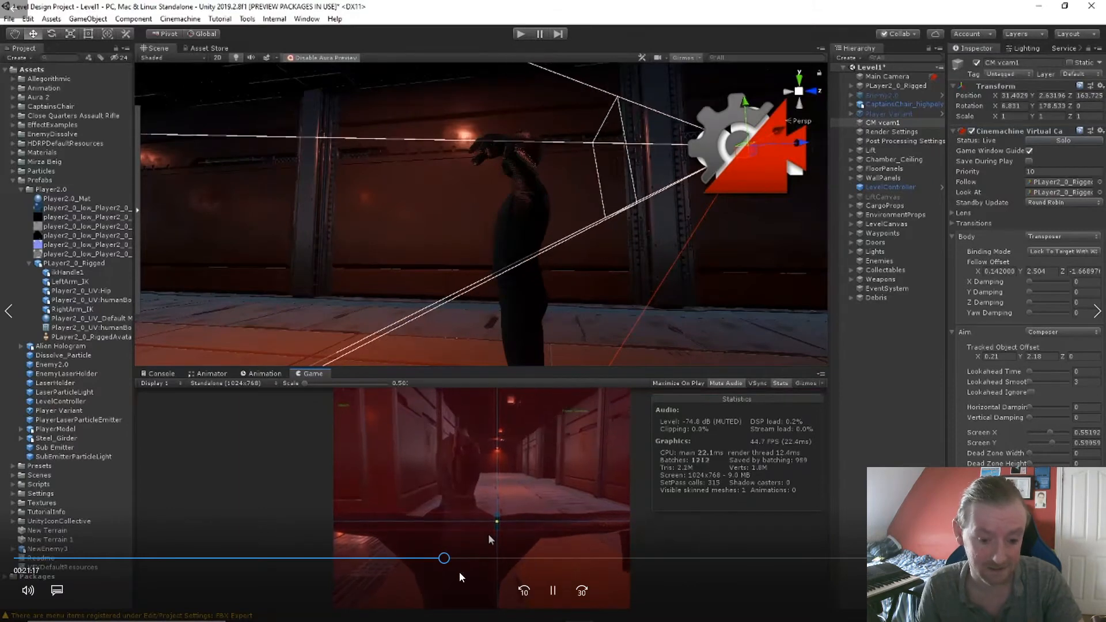
click(447, 559)
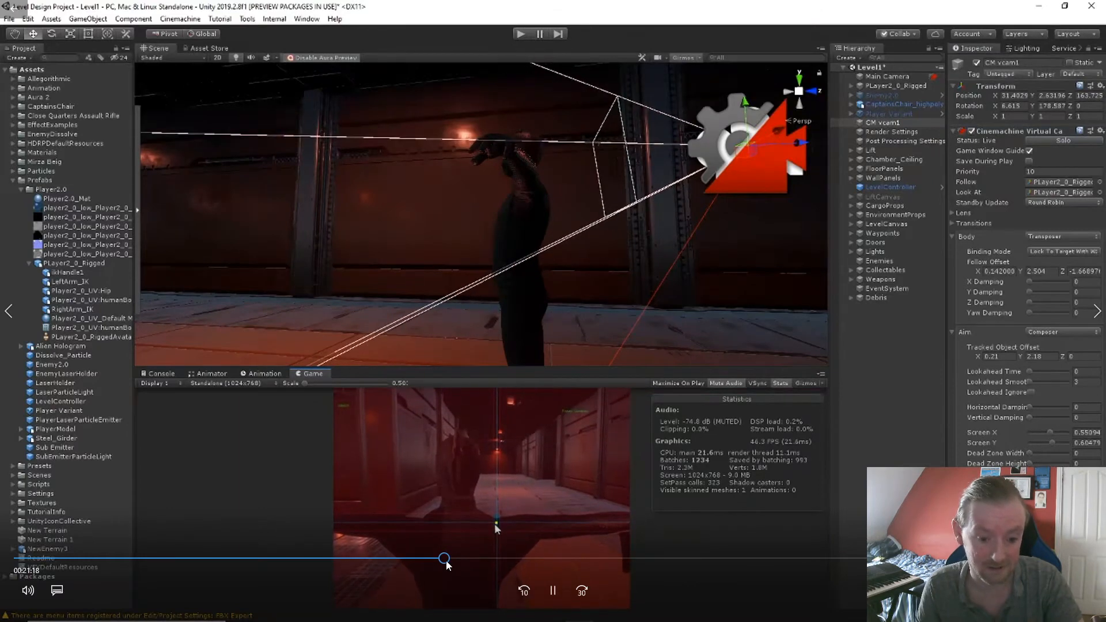
drag(449, 561, 472, 563)
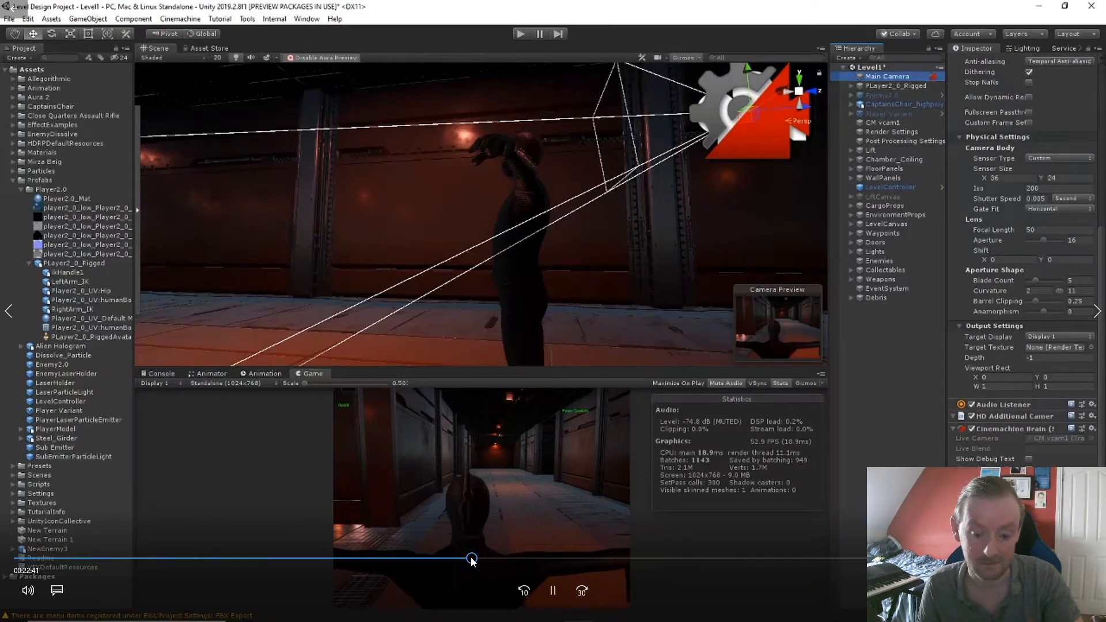
drag(471, 562, 481, 562)
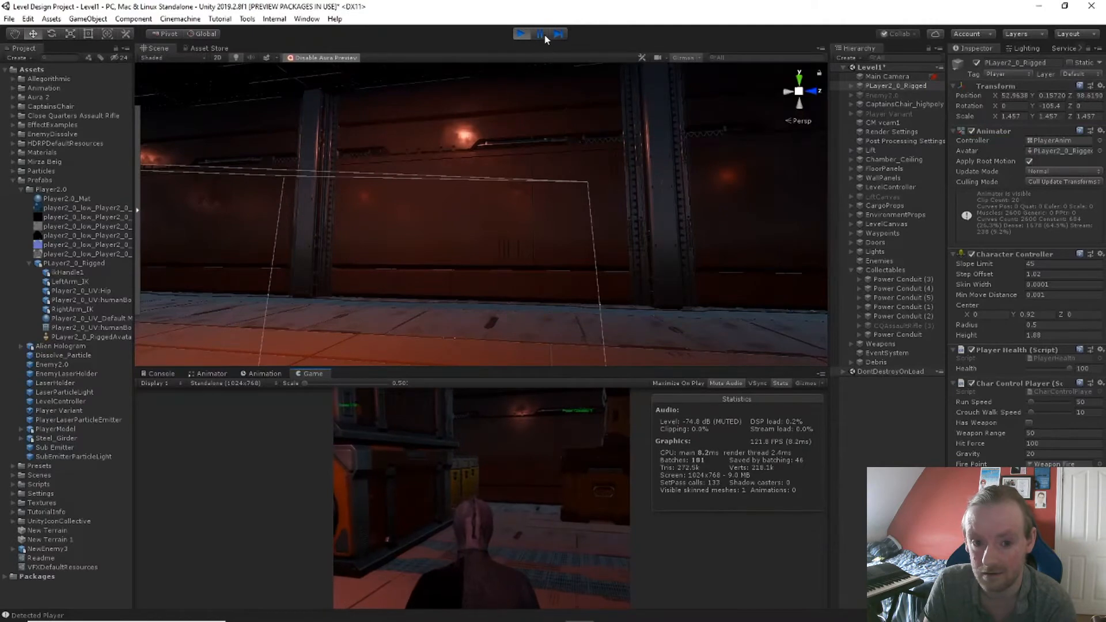
Expand the full PLayer2_0_Rigged hierarchy and examine the canvas settings of LevelCanvas
alt+click(852, 86)
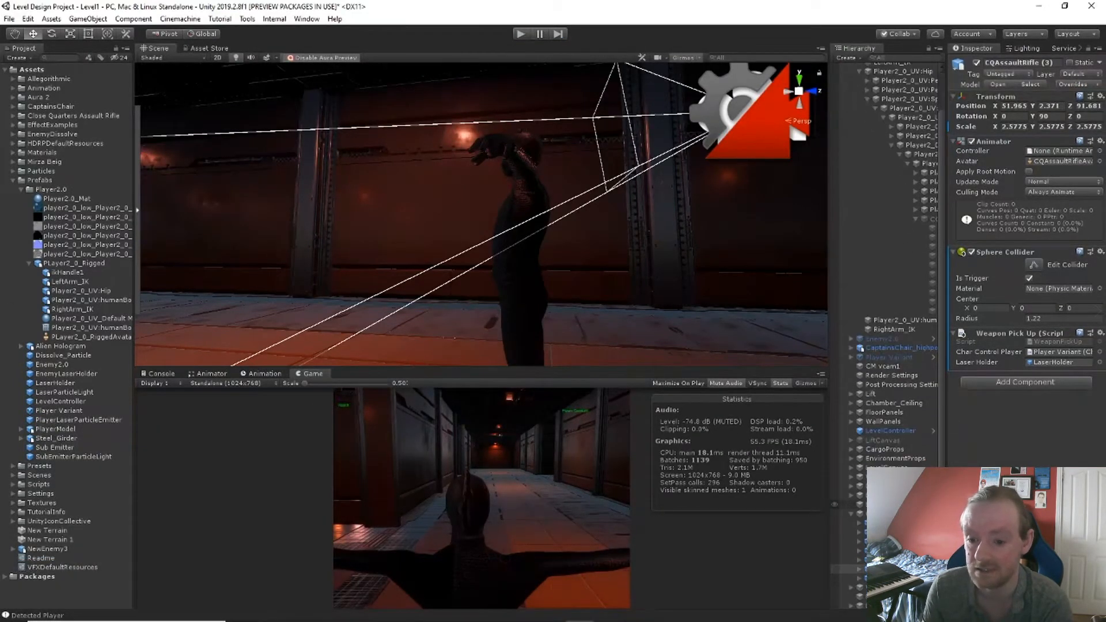
mouse_move(741, 230)
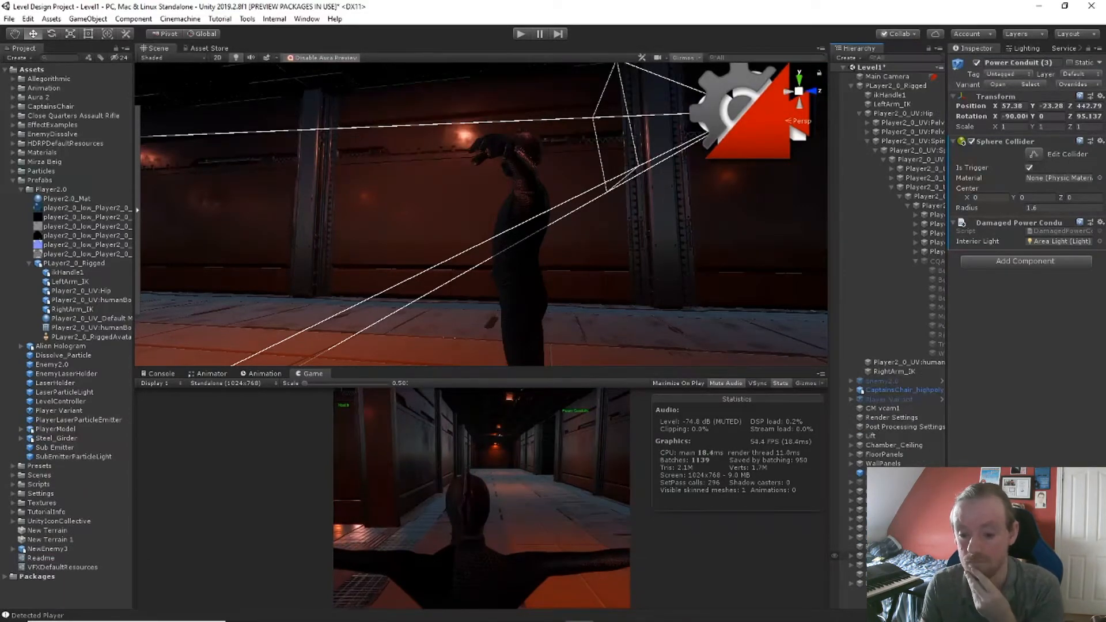
click(887, 510)
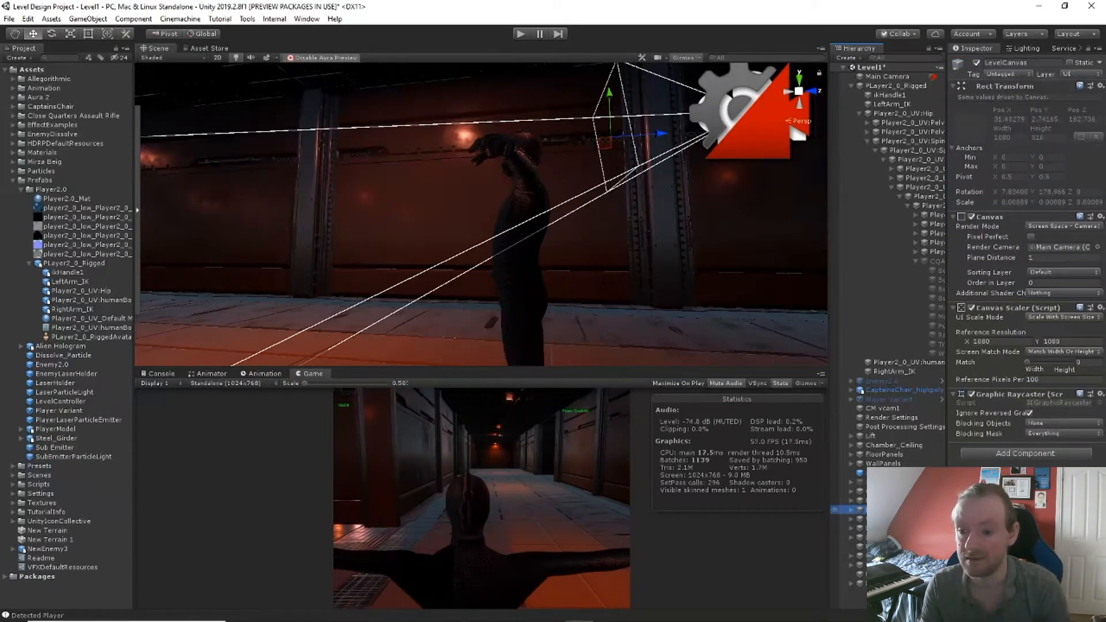
mouse_move(1051, 400)
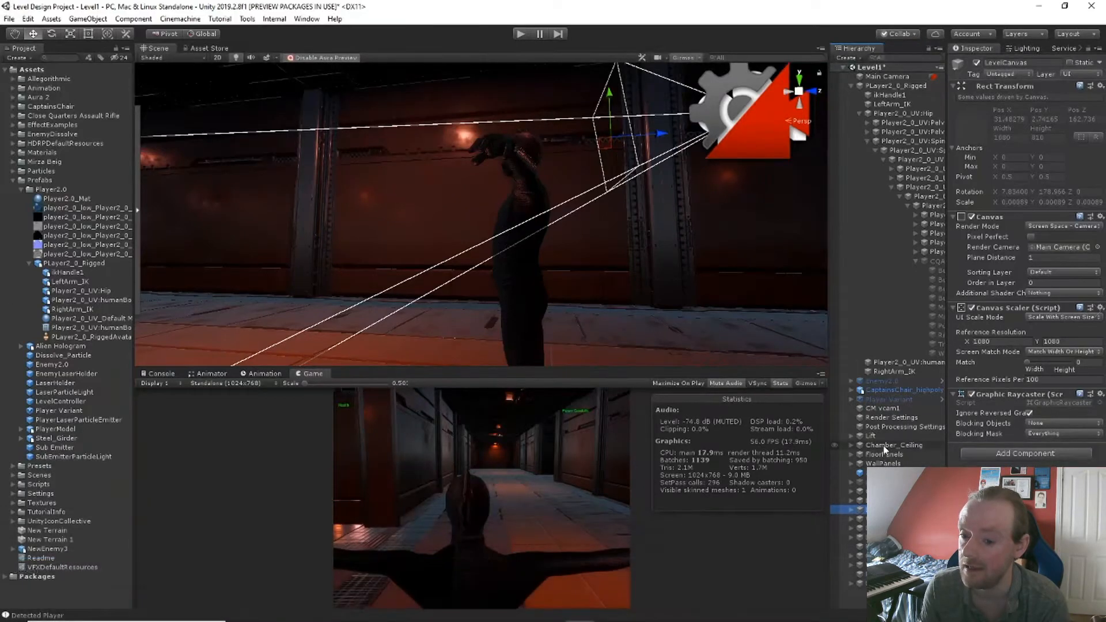
mouse_move(536, 205)
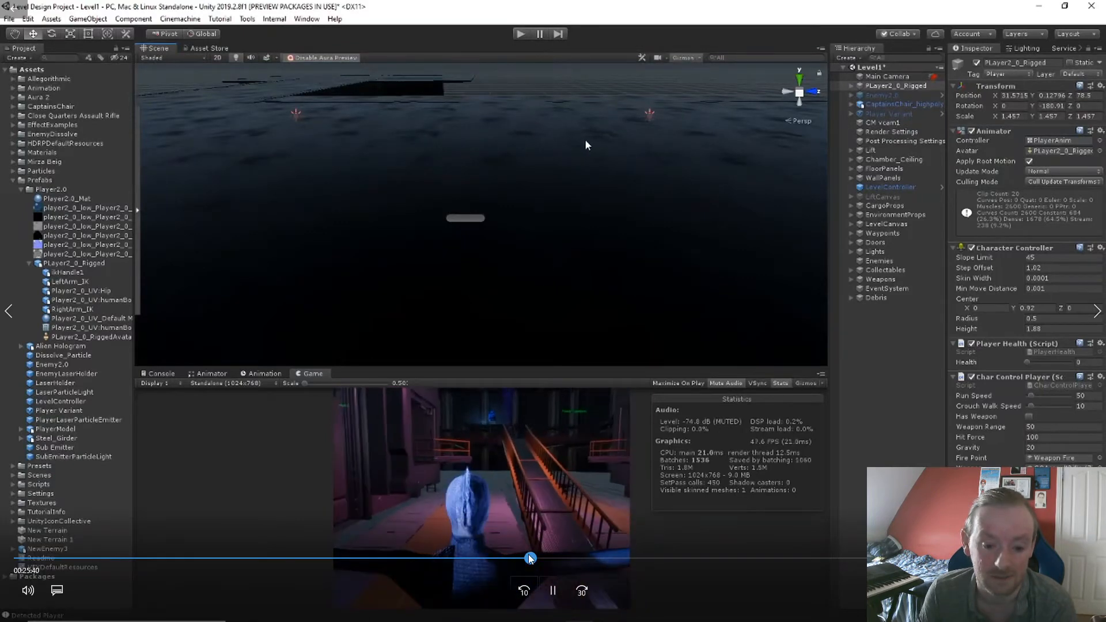
click(534, 559)
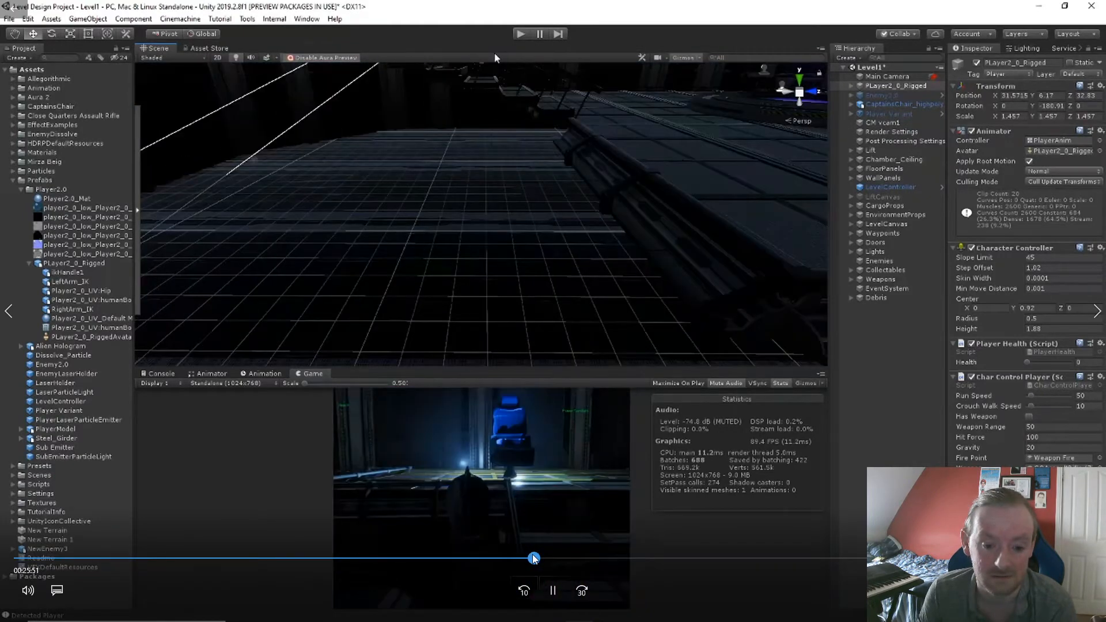
drag(533, 555, 545, 556)
drag(549, 559, 551, 559)
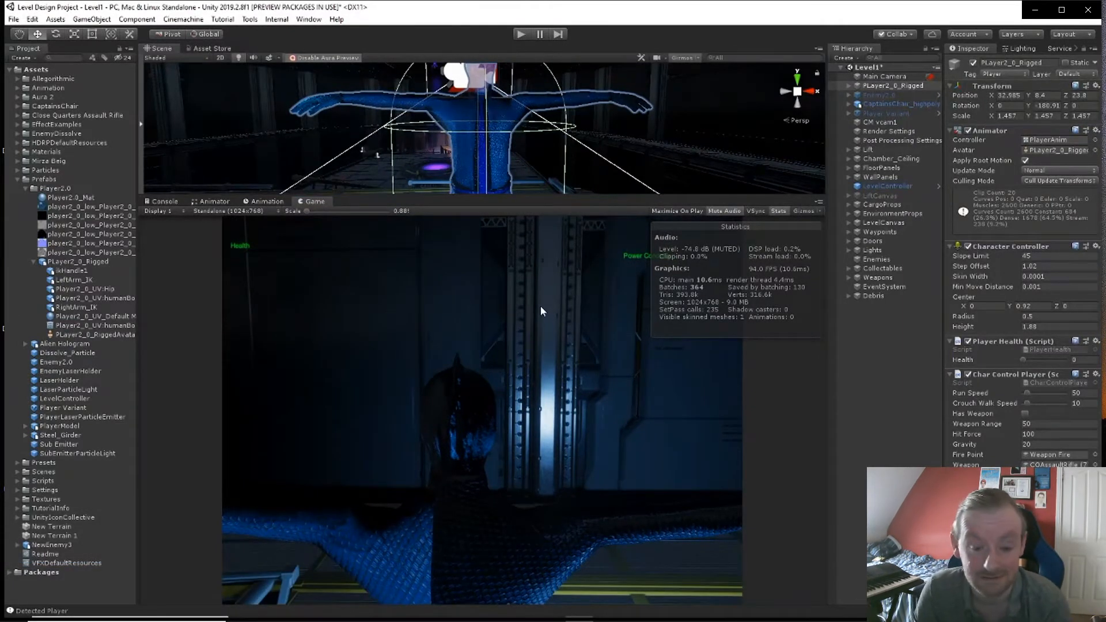
mouse_move(565, 561)
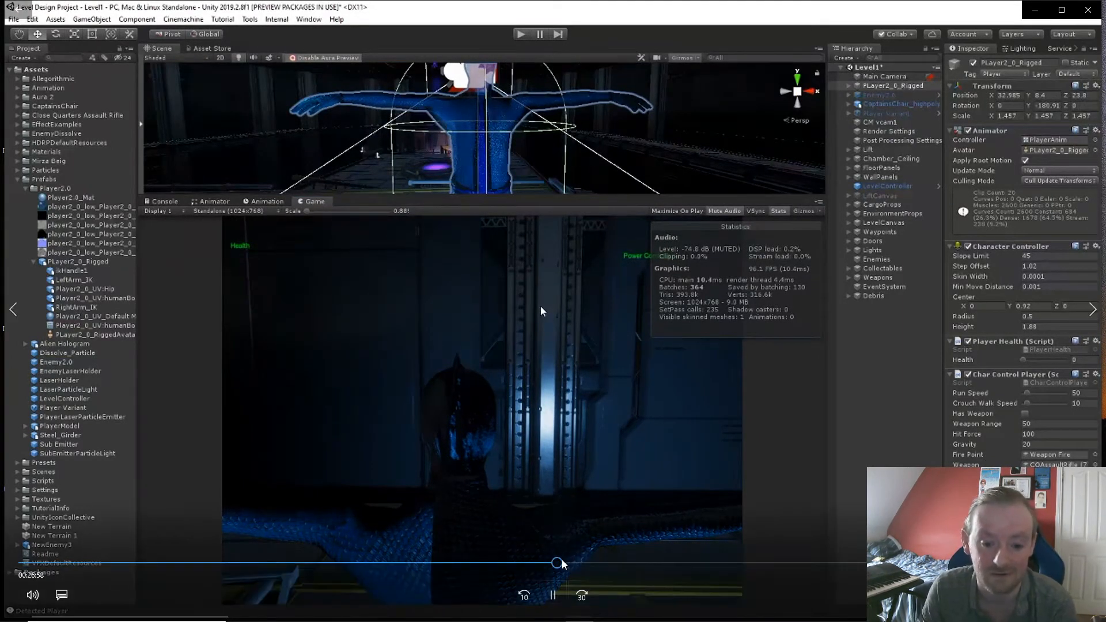
click(565, 563)
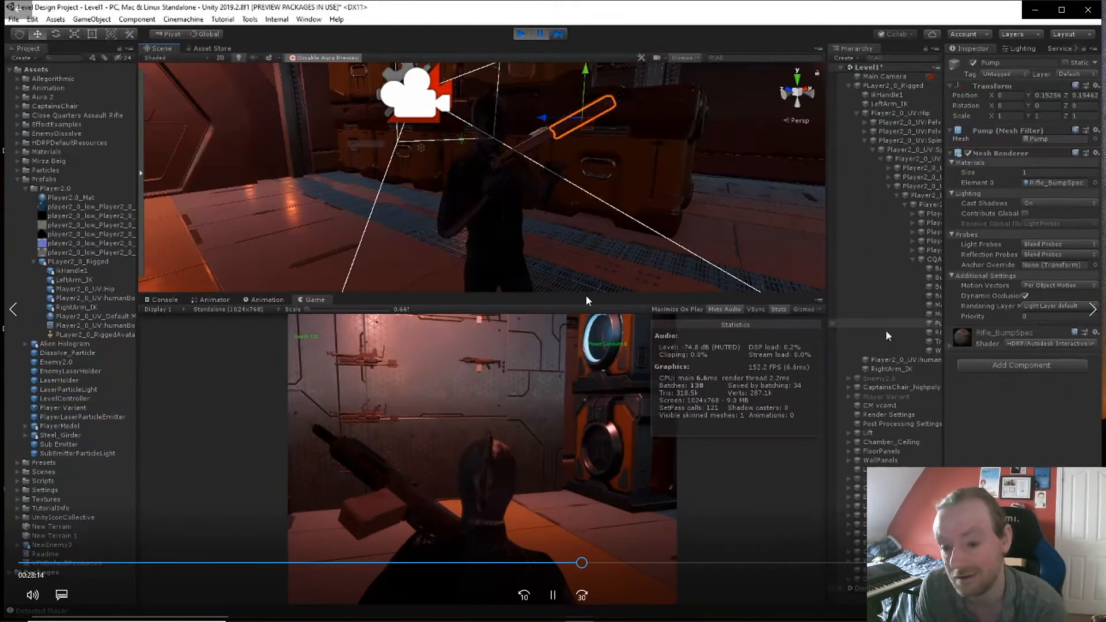
click(587, 563)
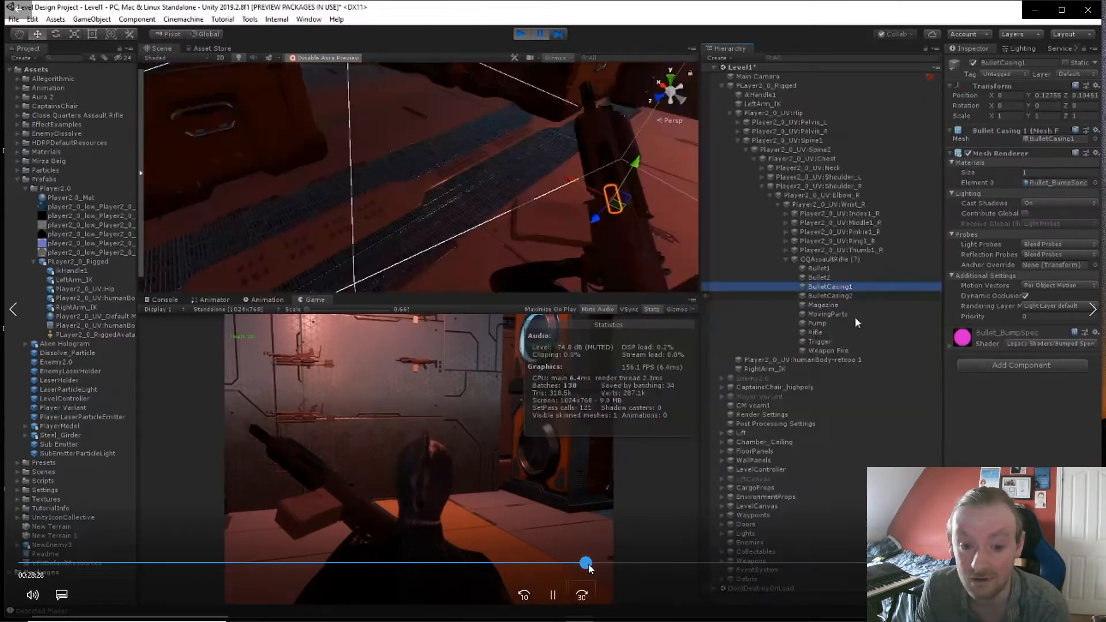
click(591, 563)
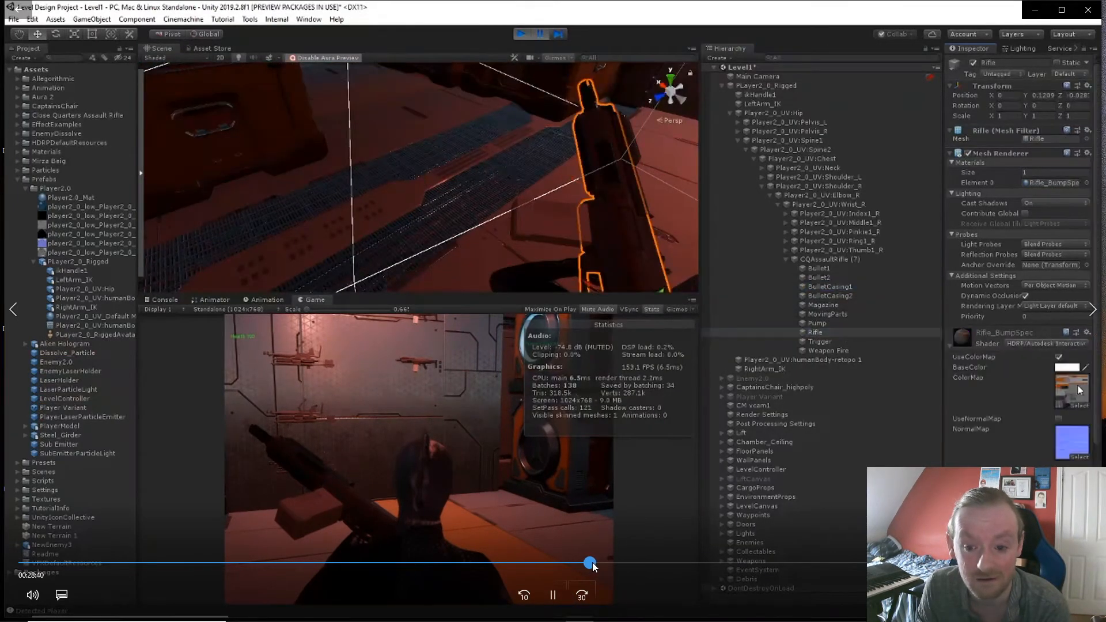
click(596, 562)
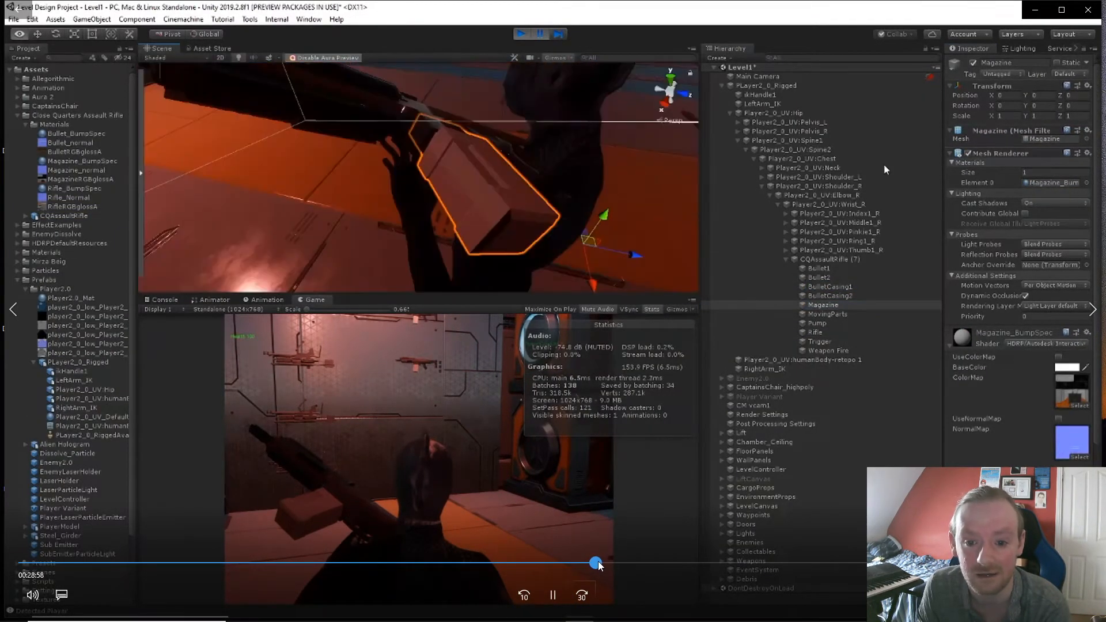
click(600, 563)
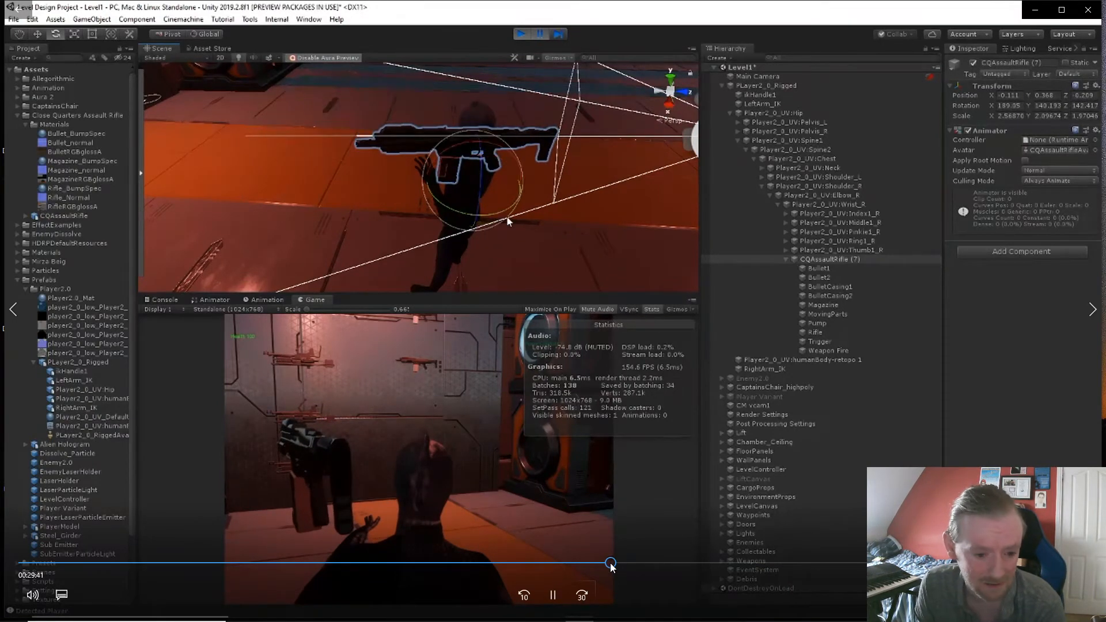
drag(611, 564, 617, 562)
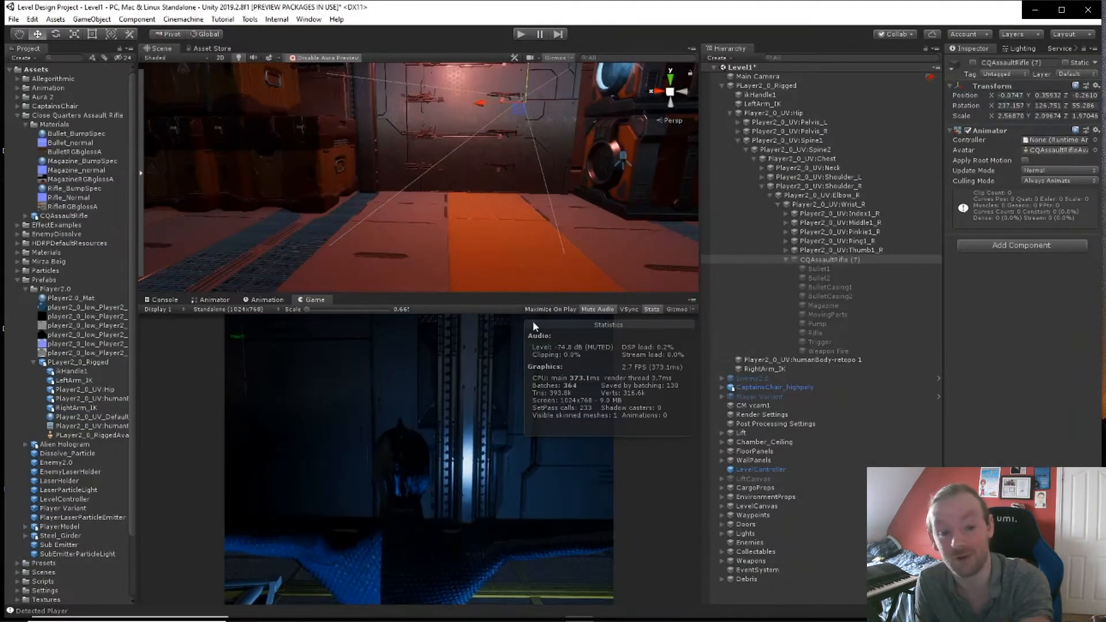
Paste the copied transform values onto the CQAssaultRifle (7) object's Transform component
click(834, 259)
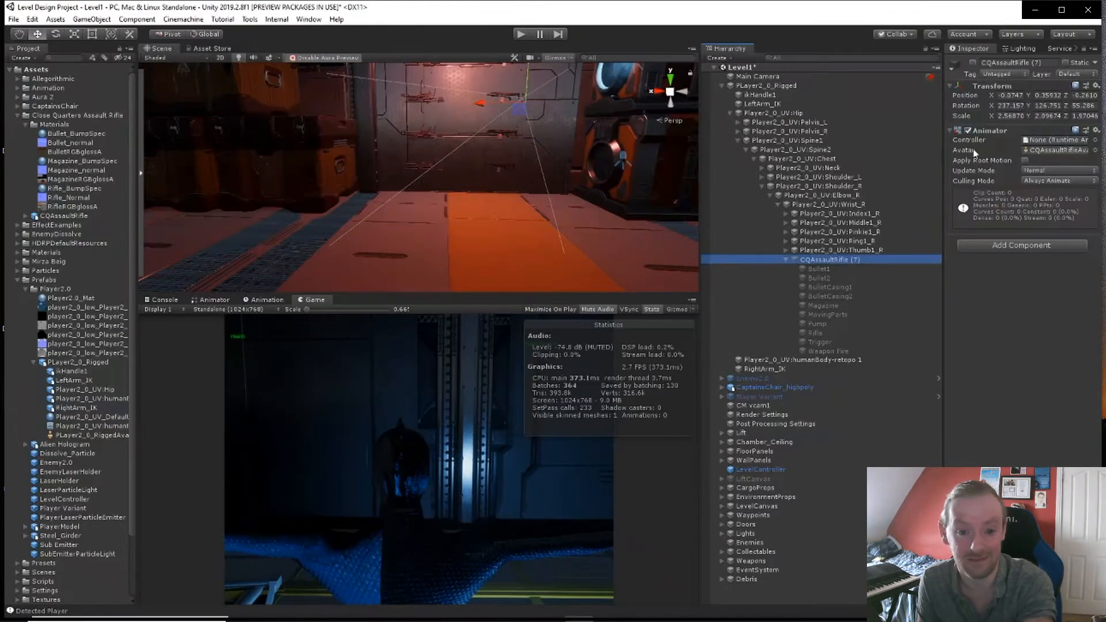
click(1097, 86)
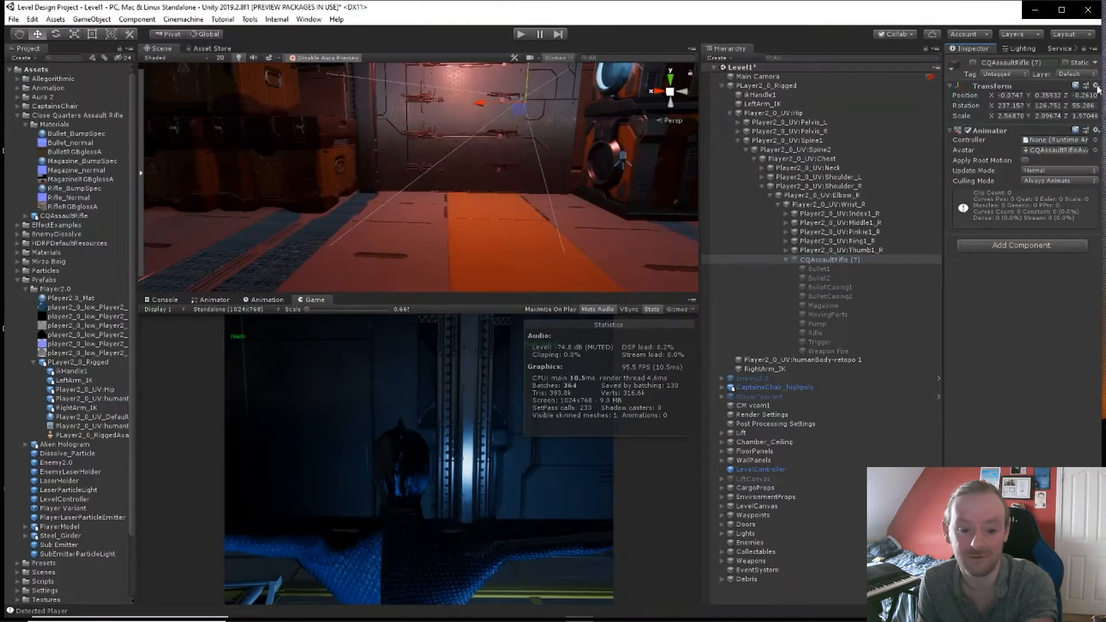
click(1098, 87)
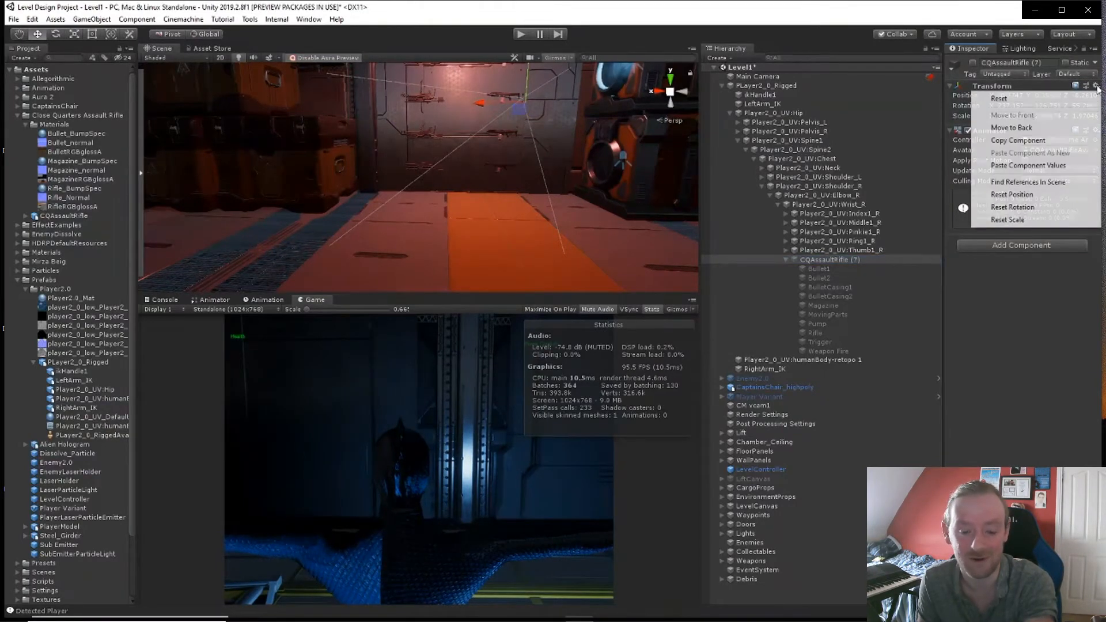
click(1028, 170)
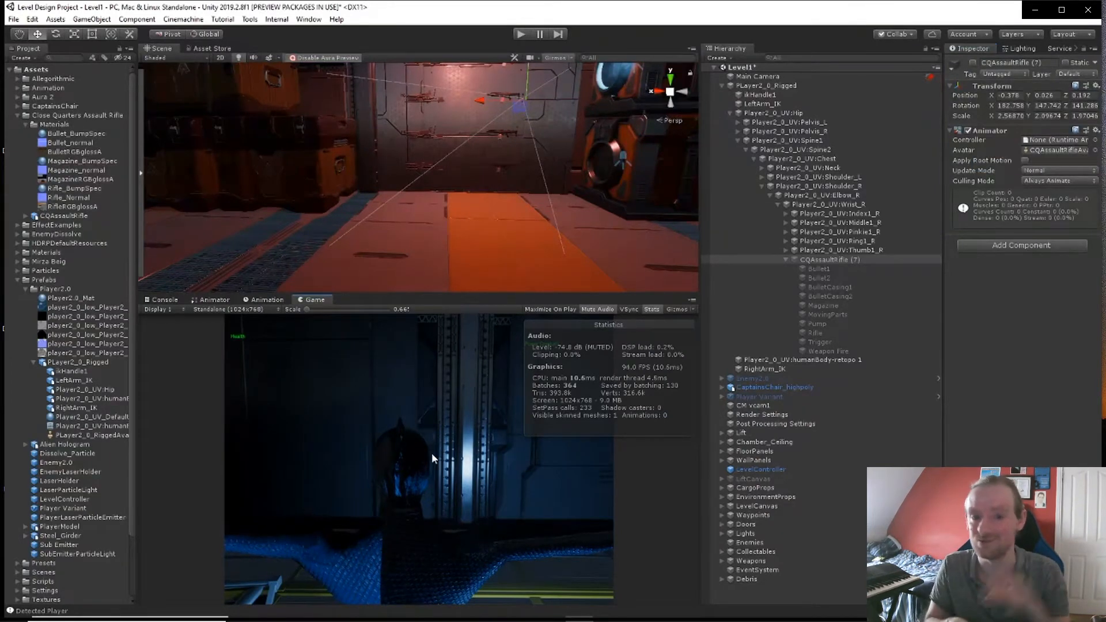
right_drag(422, 157, 994, 186)
scroll(468, 168, down, 10)
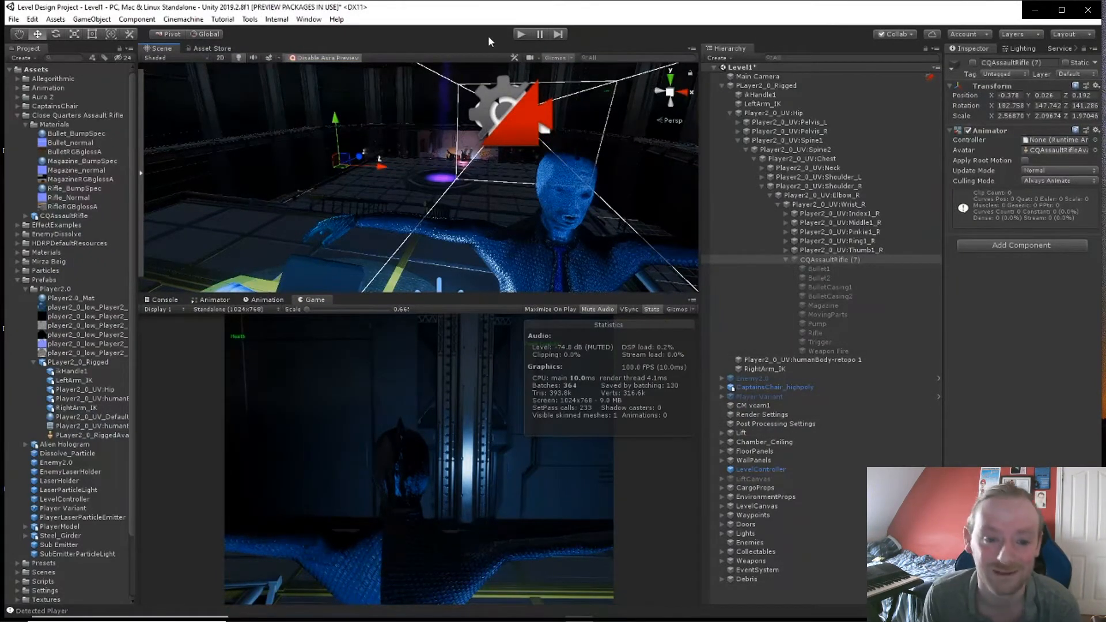
mouse_move(541, 438)
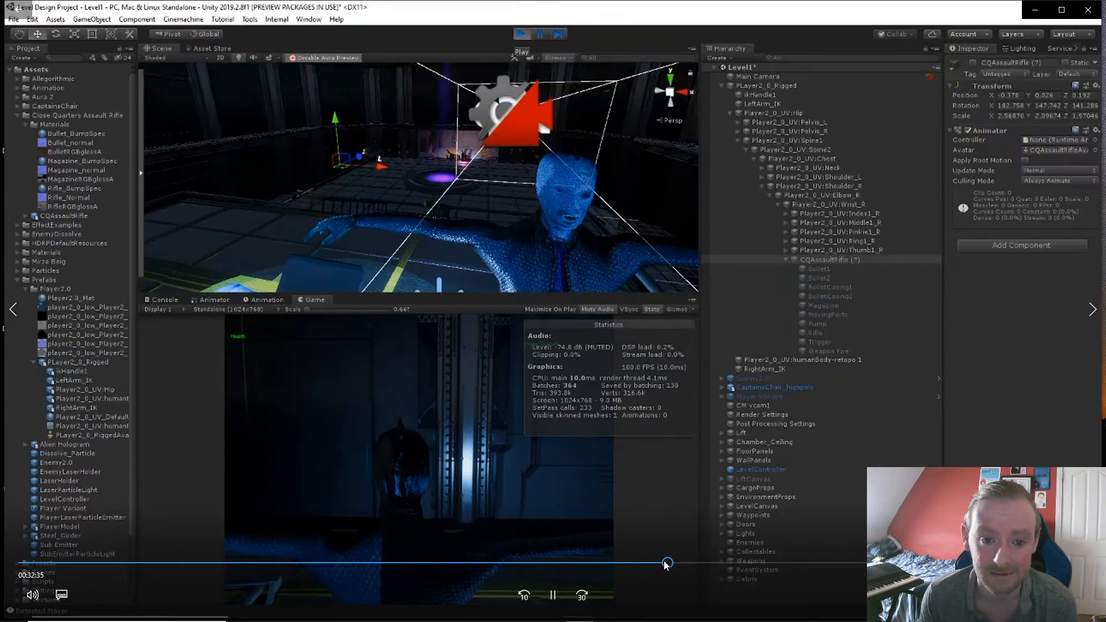
drag(664, 561, 670, 558)
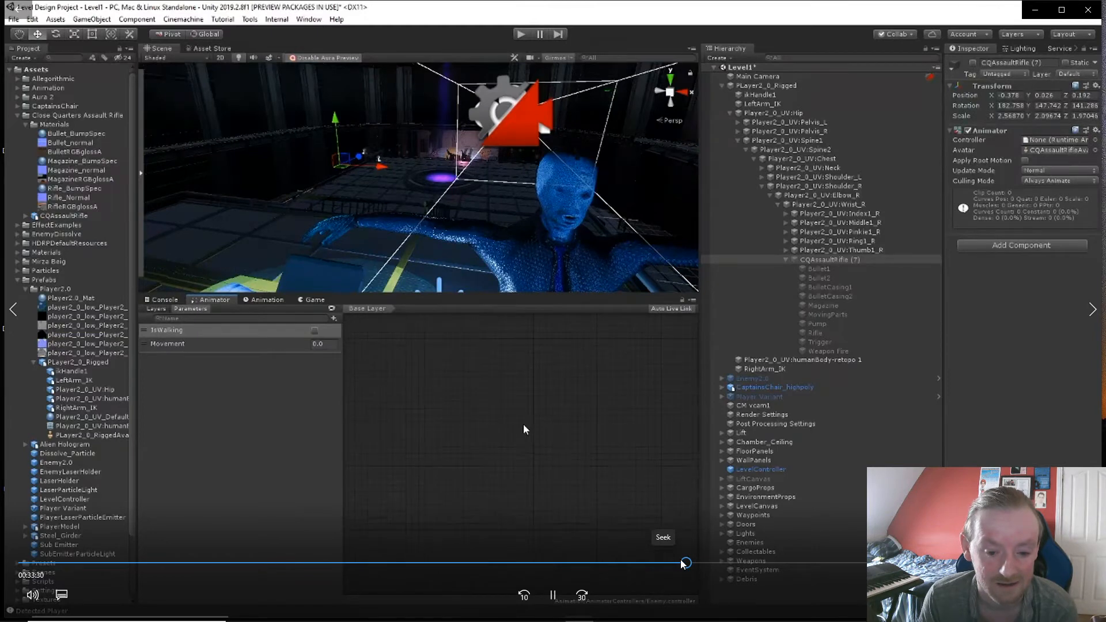
click(689, 564)
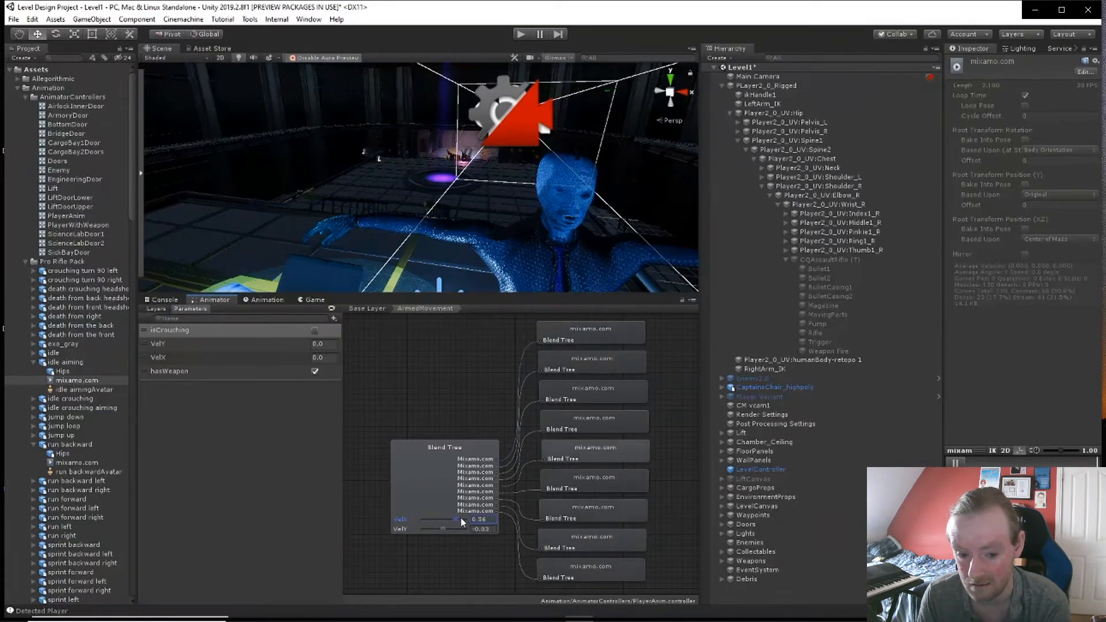
mouse_move(692, 569)
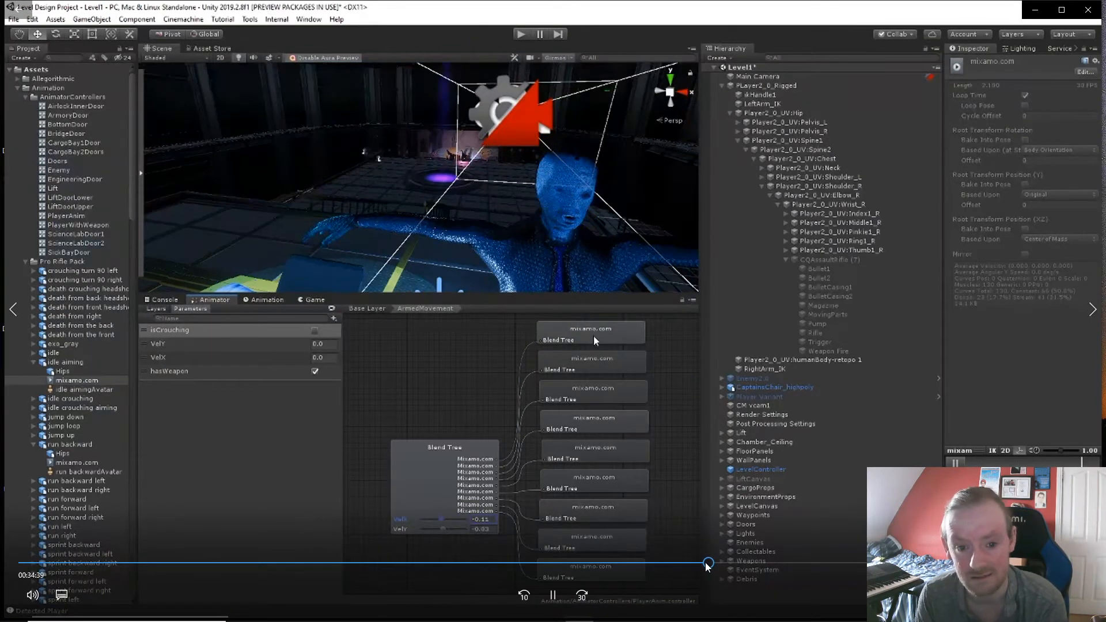
click(710, 568)
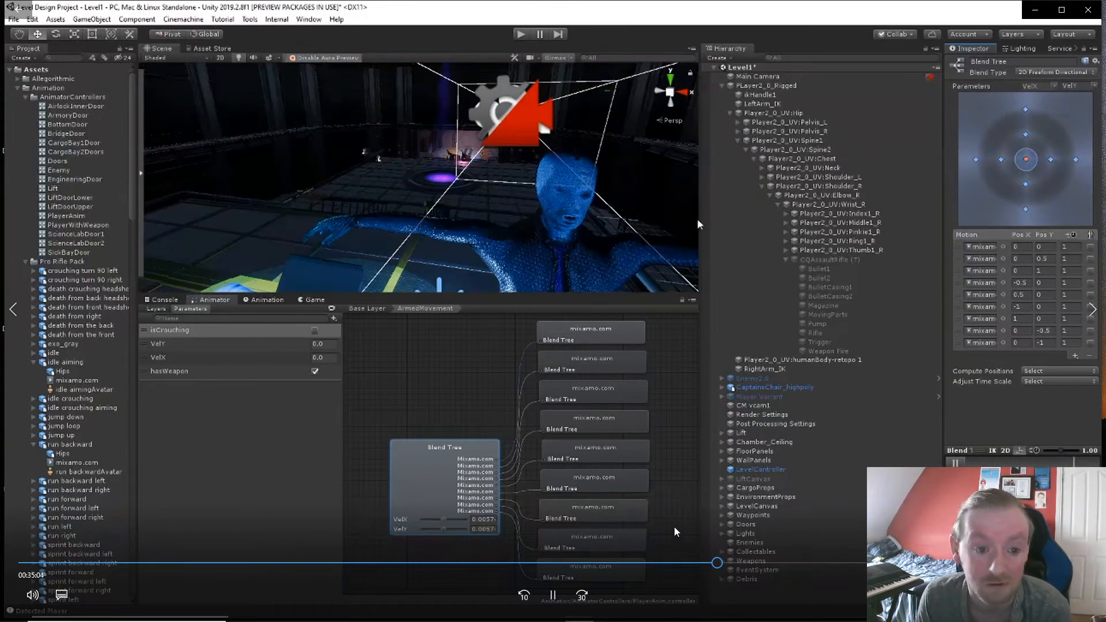
click(726, 565)
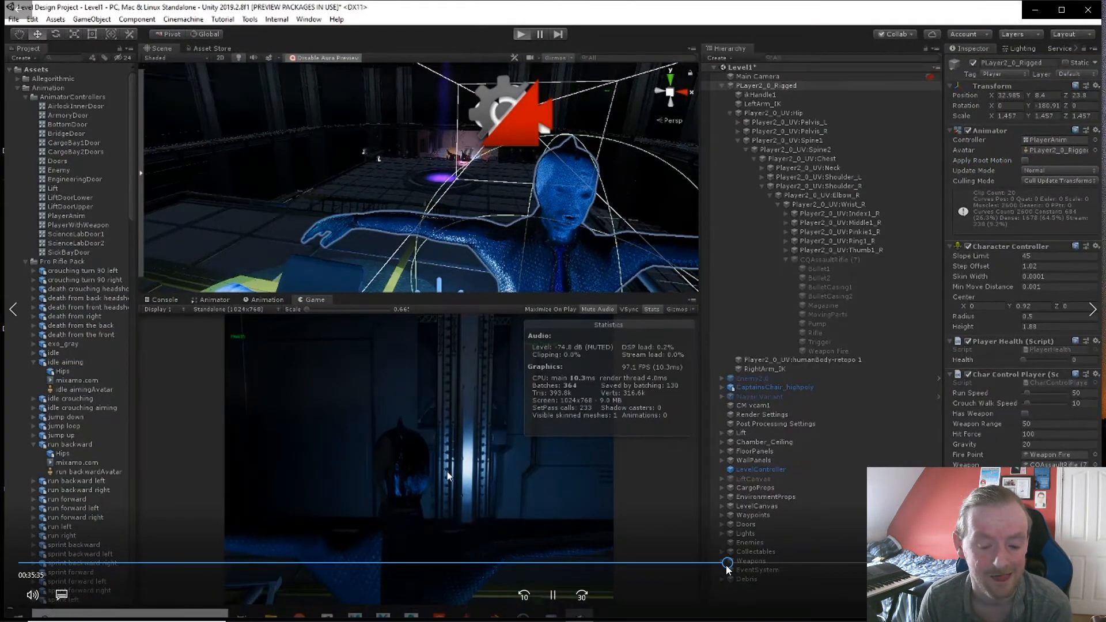
drag(728, 565, 736, 564)
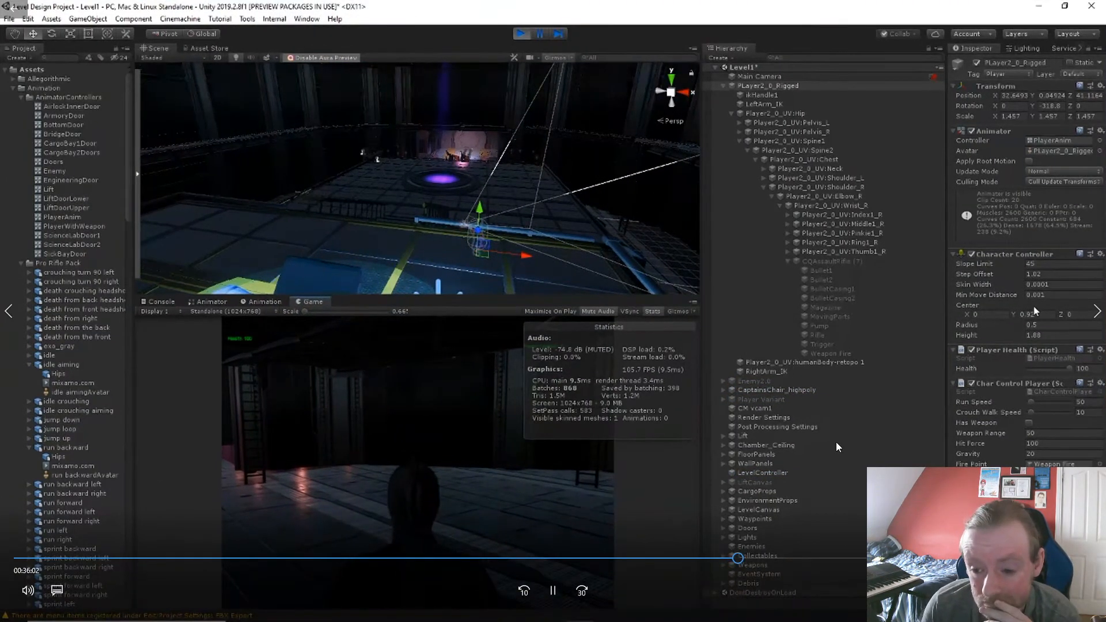
drag(741, 565, 731, 562)
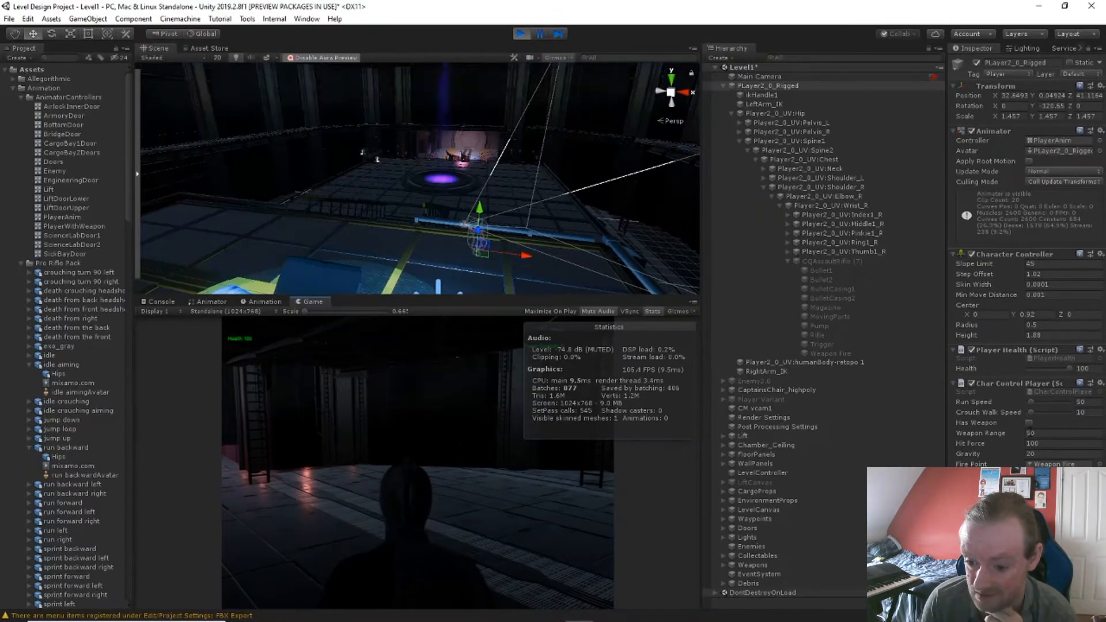
Frame PLayer2_0_Rigged in the scene and set its Character Controller's Step Offset to 1.34
mouse_move(1099, 436)
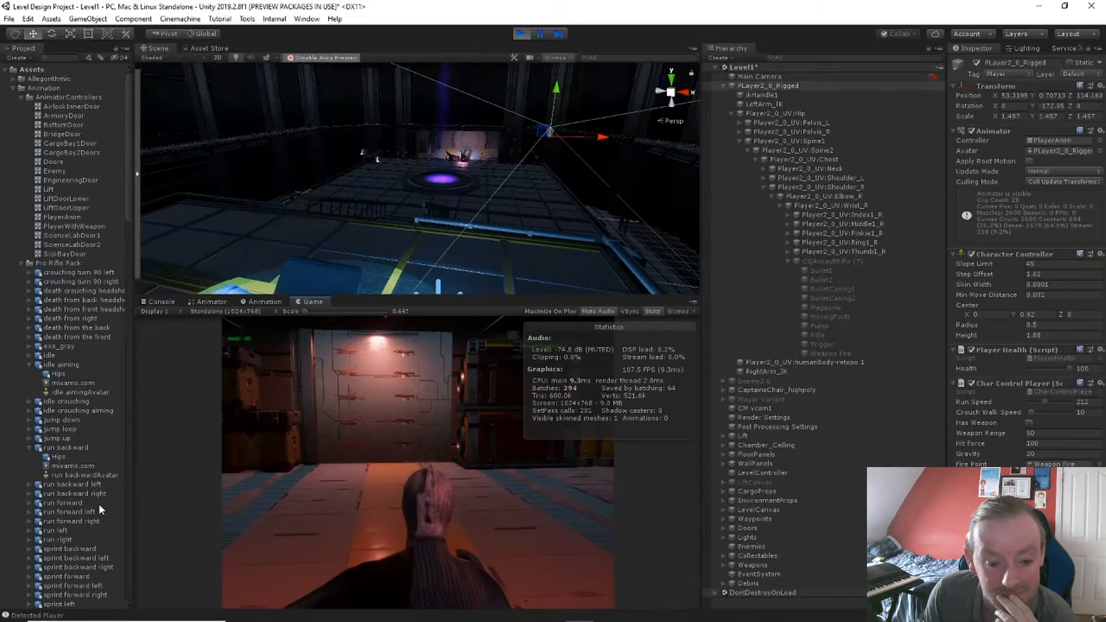
click(778, 86)
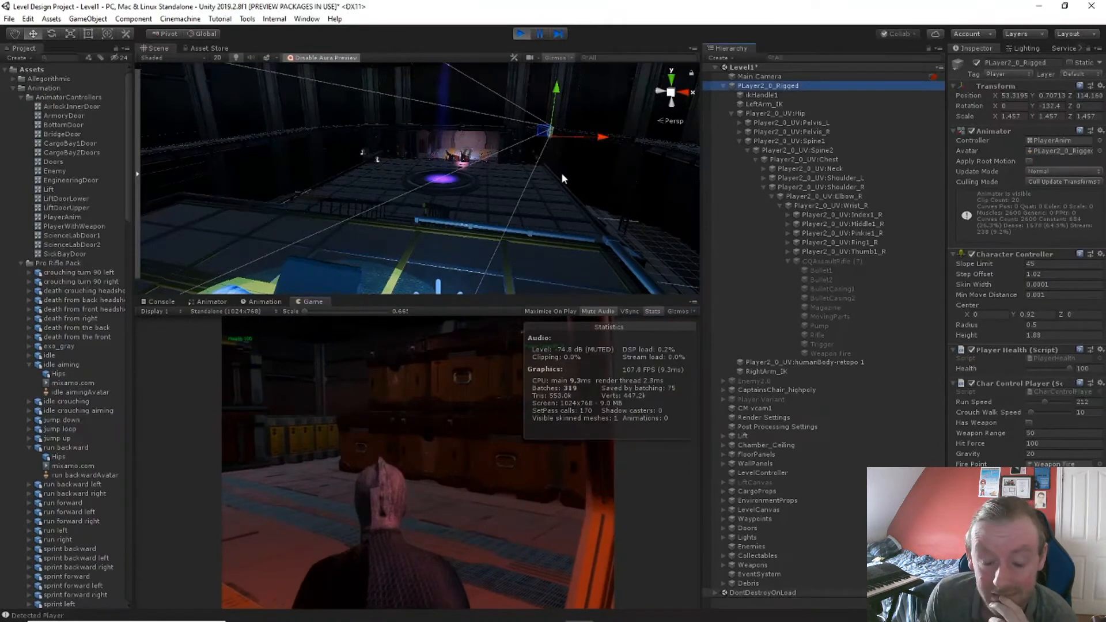
key(f)
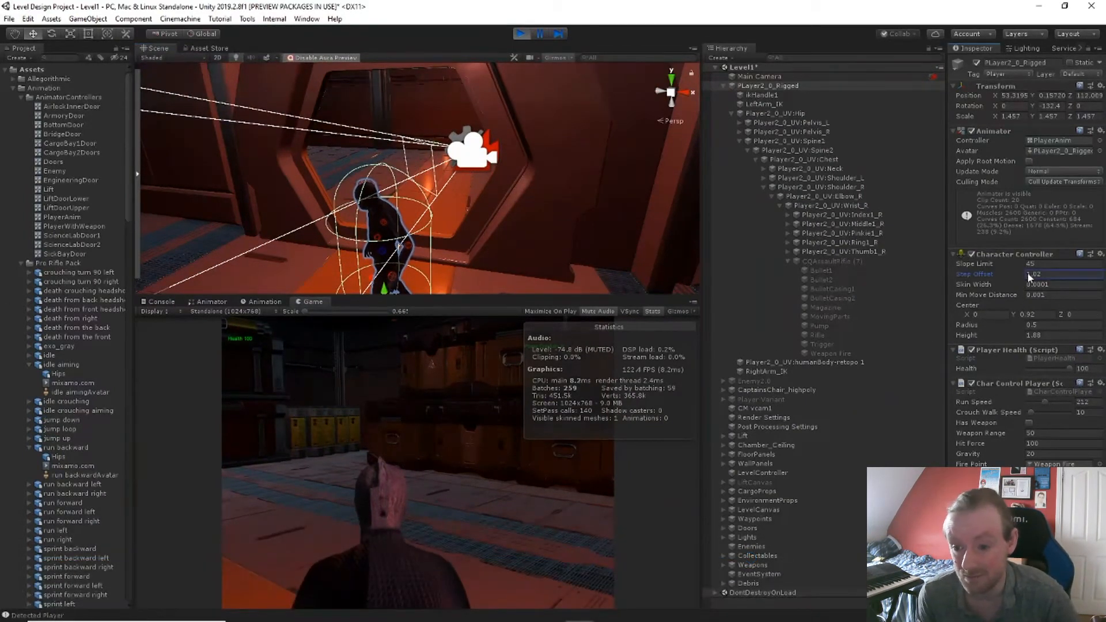
Play-test the character by running through the hexagonal door and picking up the rifle at the weapon wall
click(496, 494)
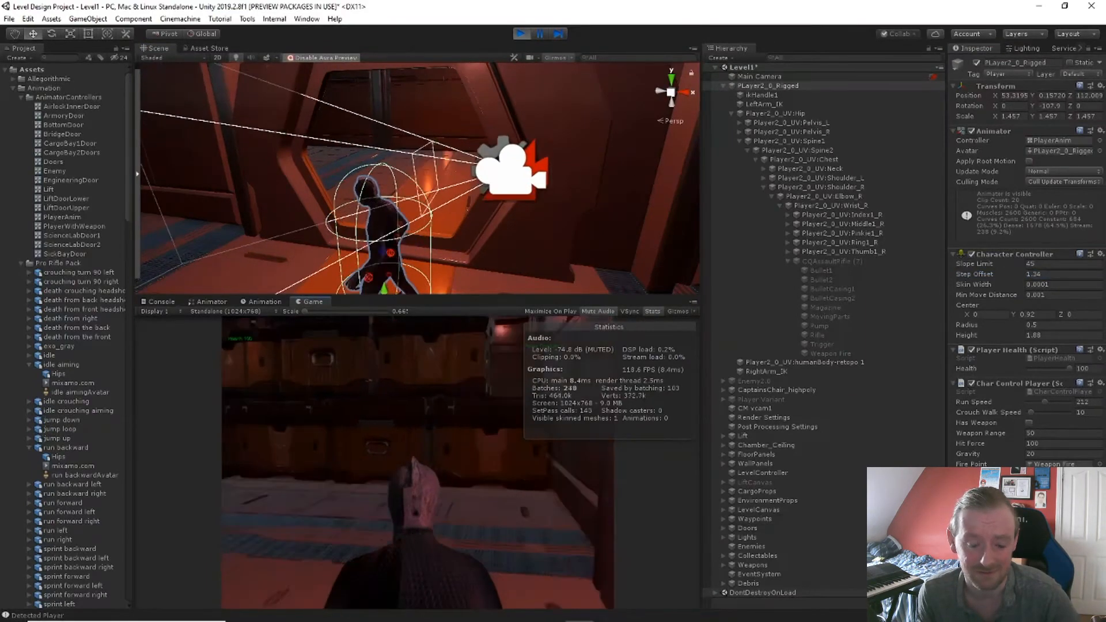
key(w)
key(w)
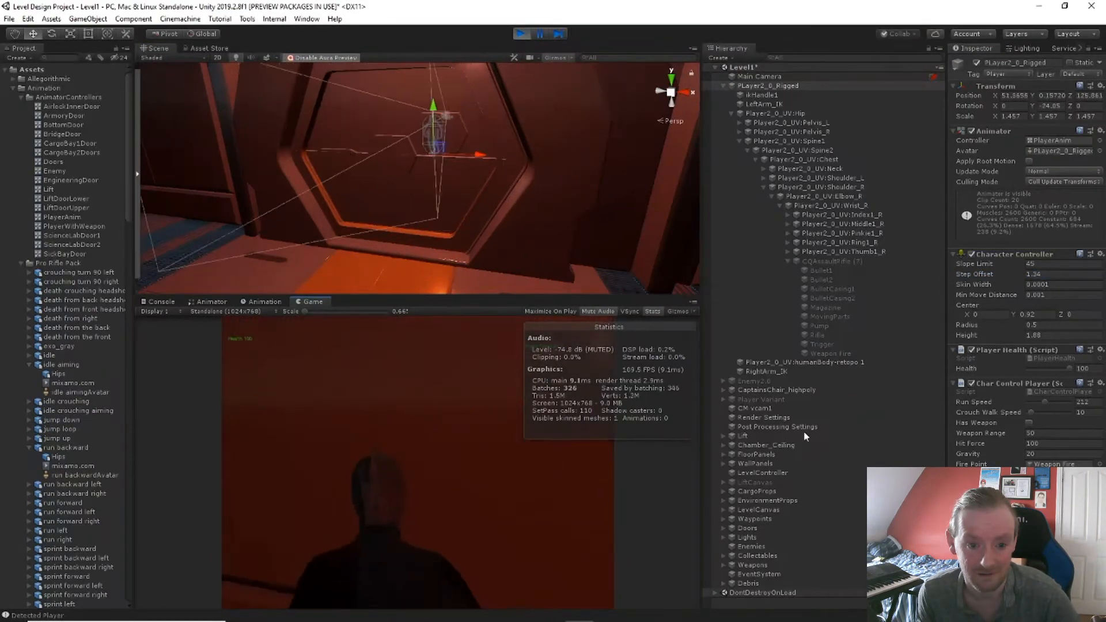
key(w)
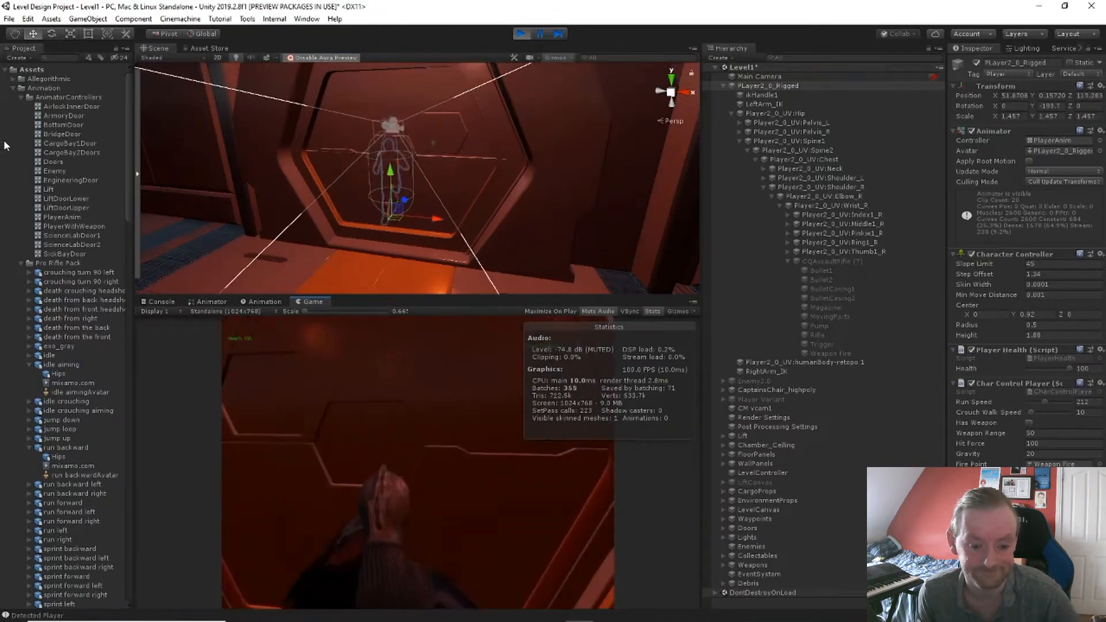
key(w)
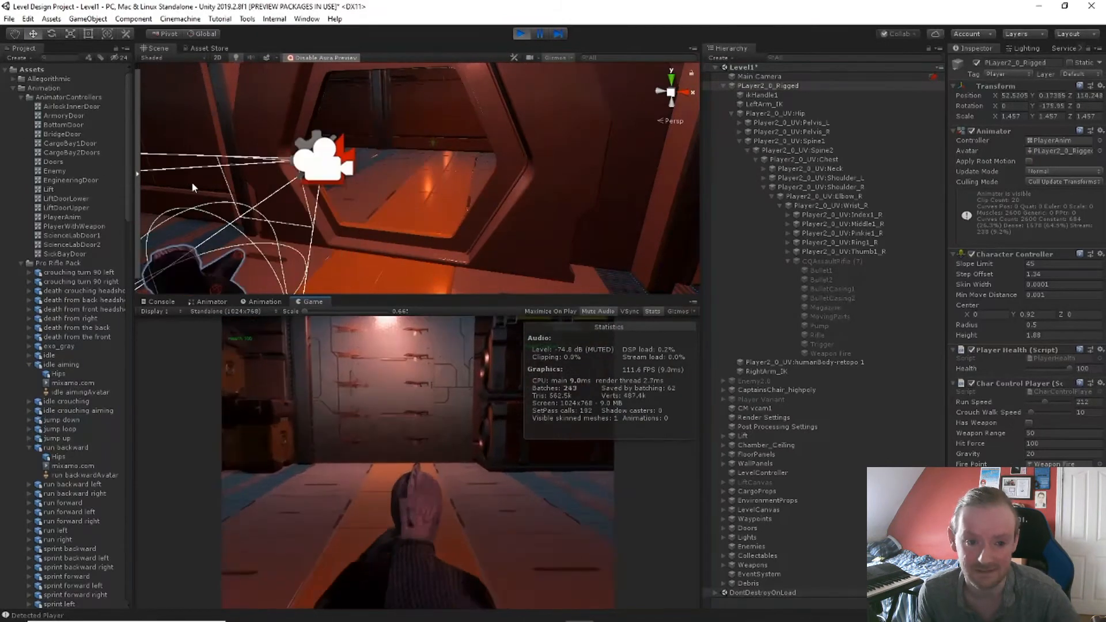
key(w)
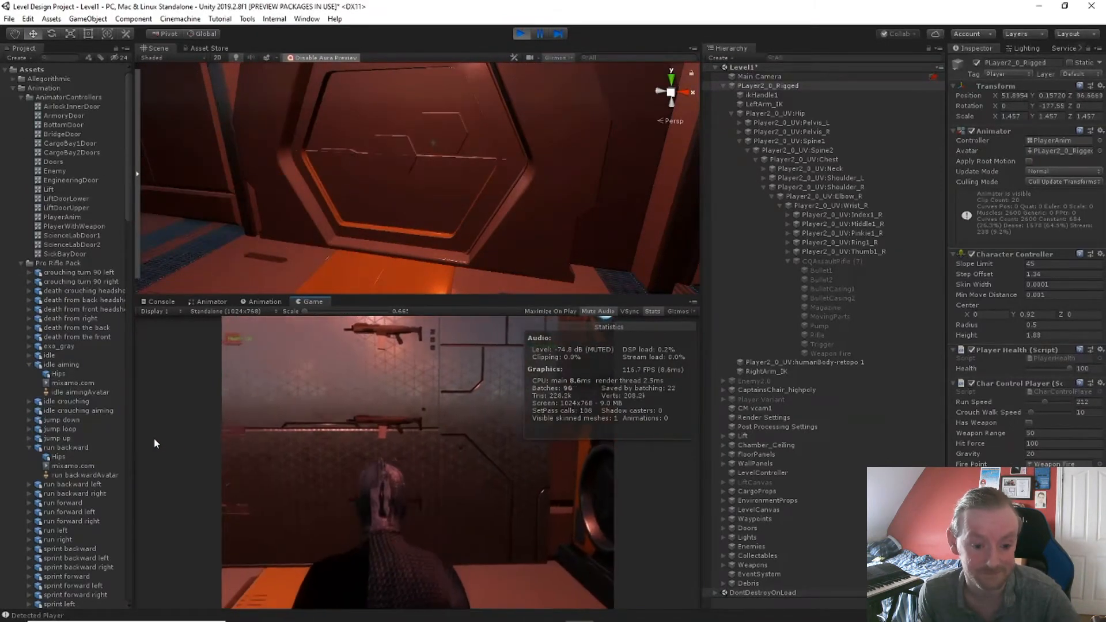
key(w)
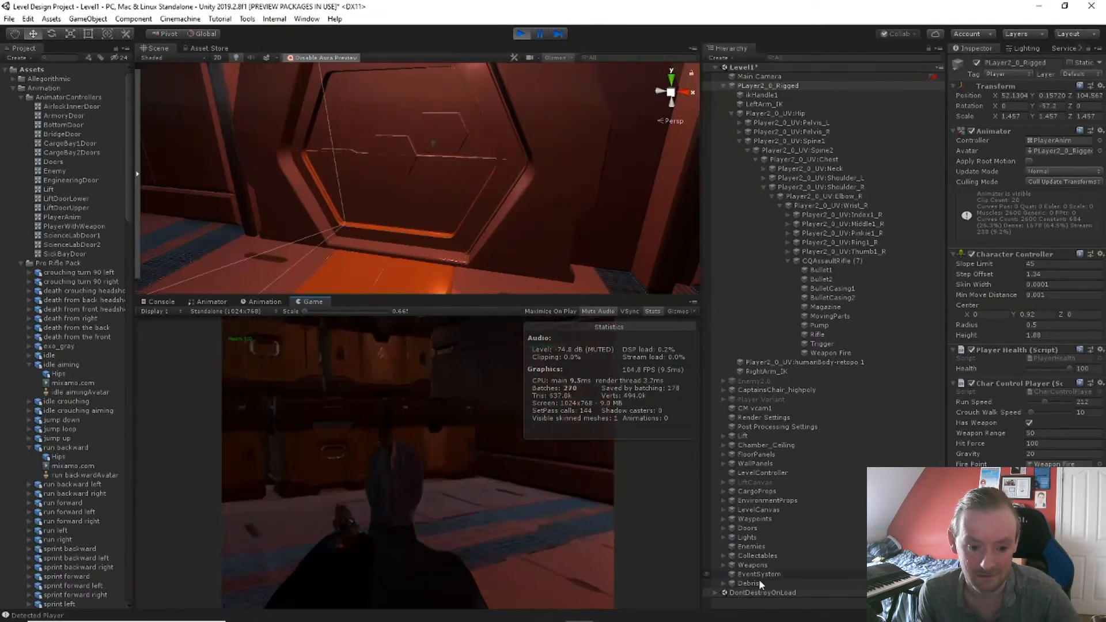
Test firing the rifle and run the armed player through the hexagonal door and around the area beyond it
click(521, 509)
click(678, 505)
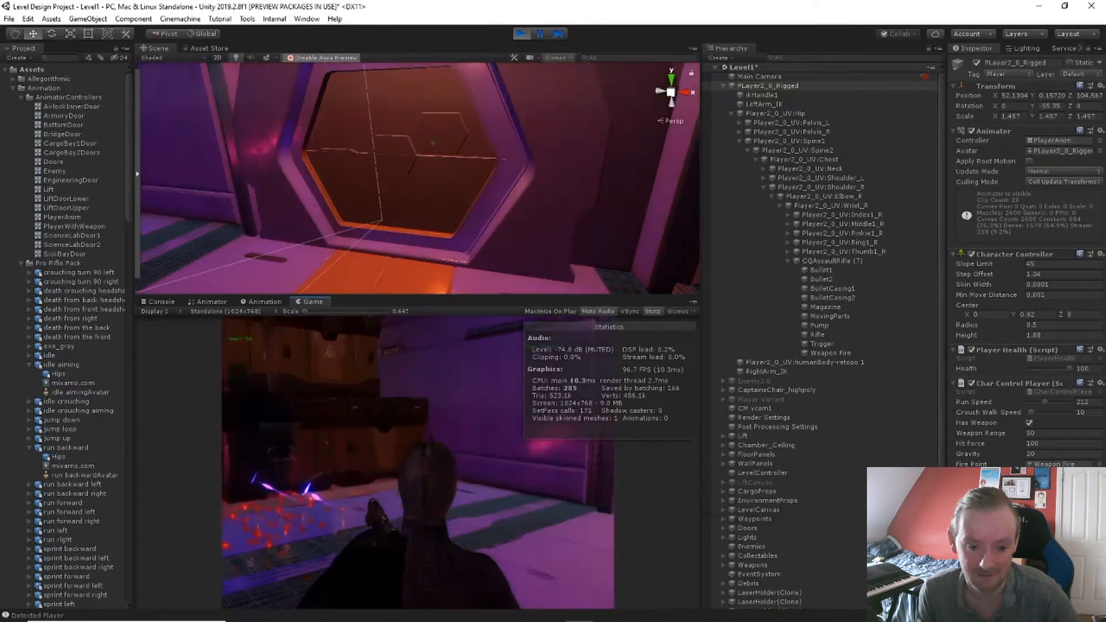
key(w)
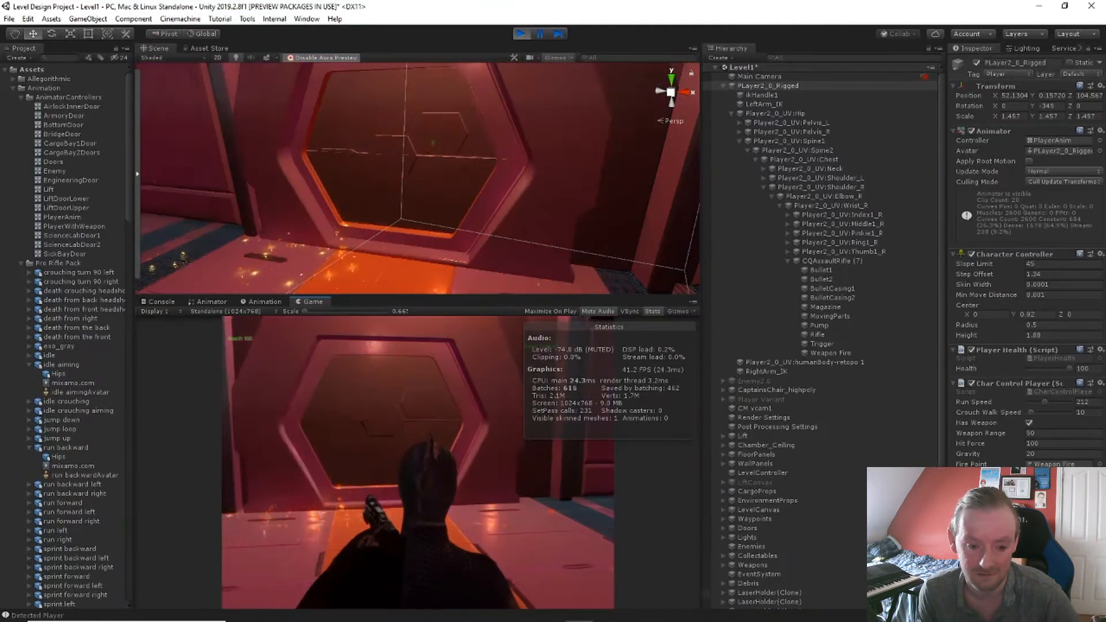
key(w)
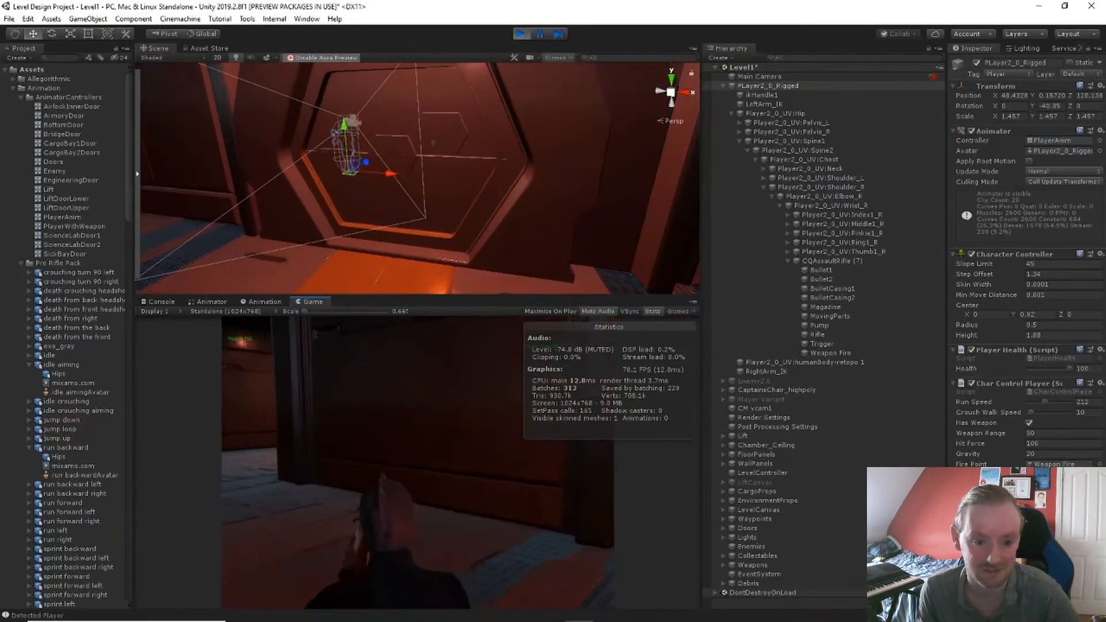
key(w)
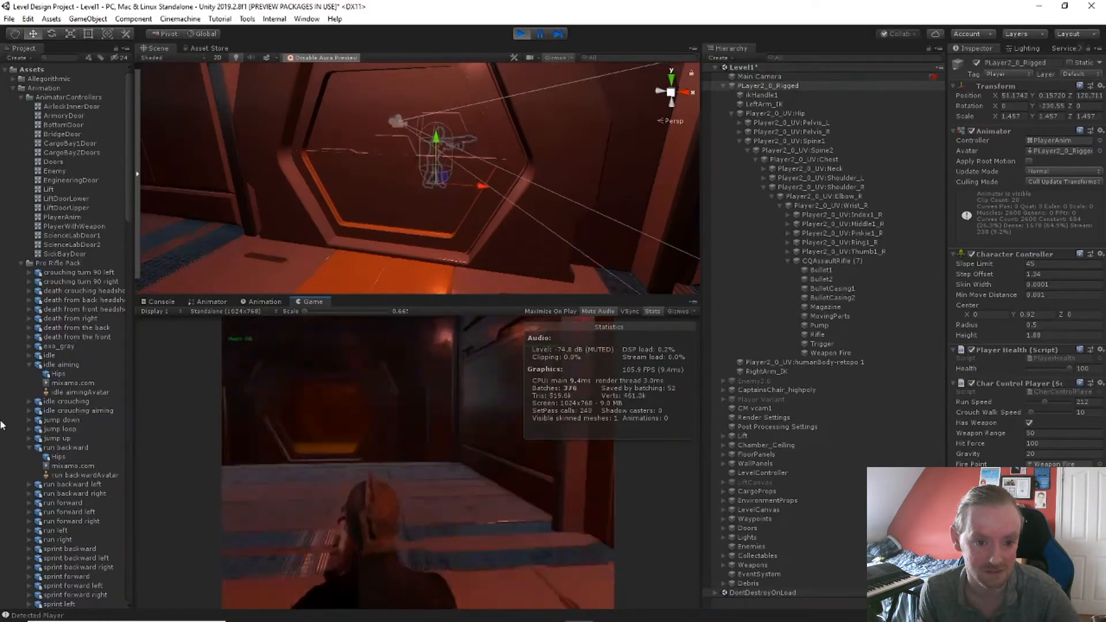
key(w)
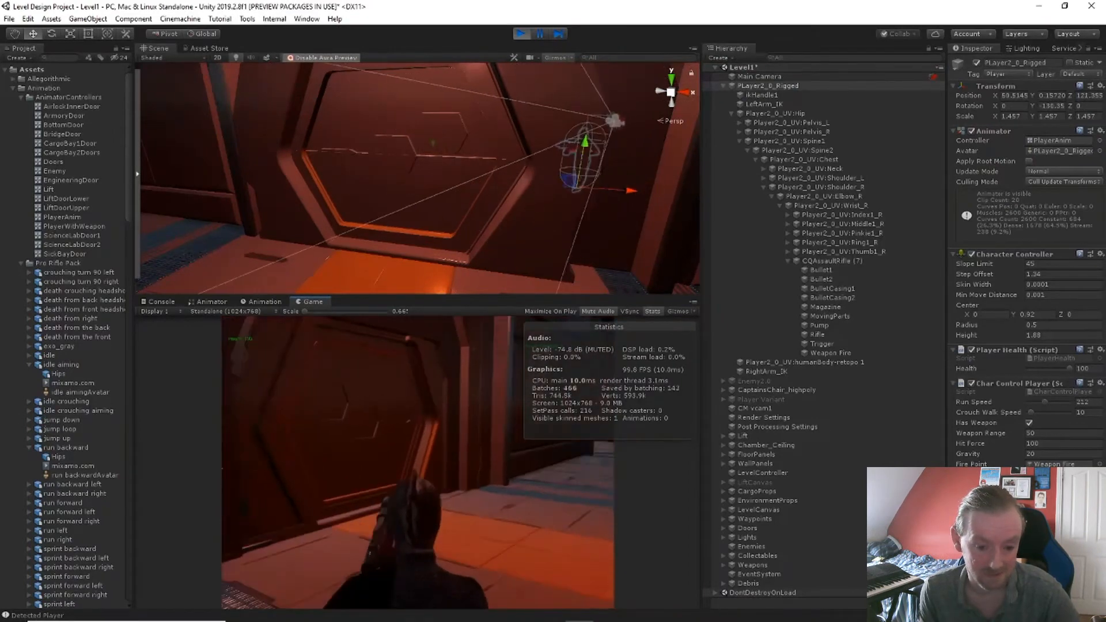
Run the armed player past the weapon wall and cargo crates, and through the hexagonal door into the long corridor
key(w)
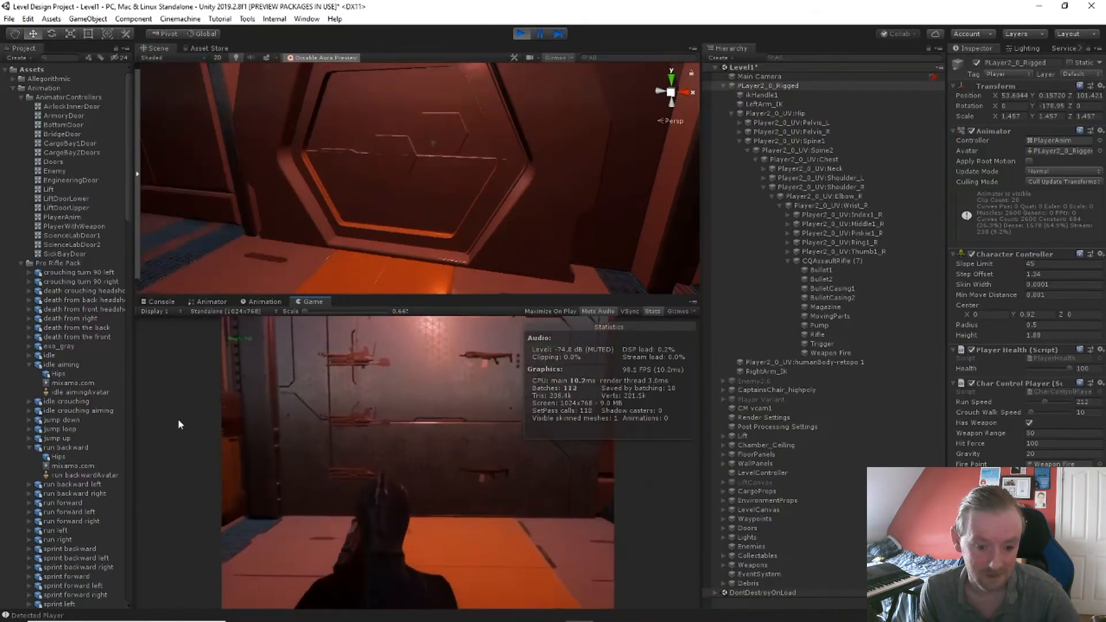
key(w)
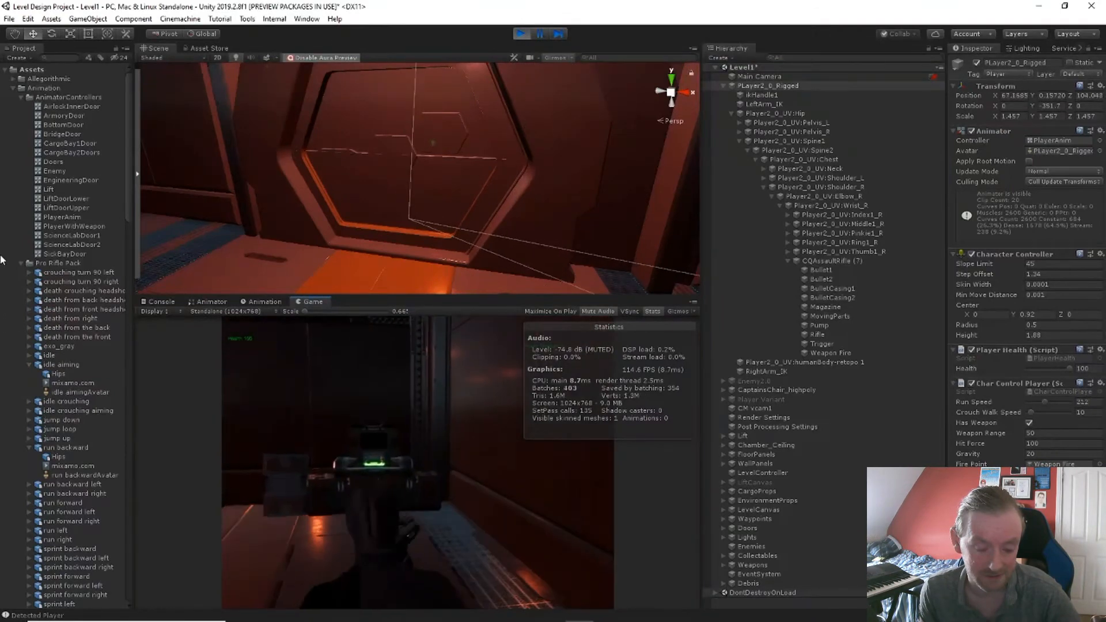
key(w)
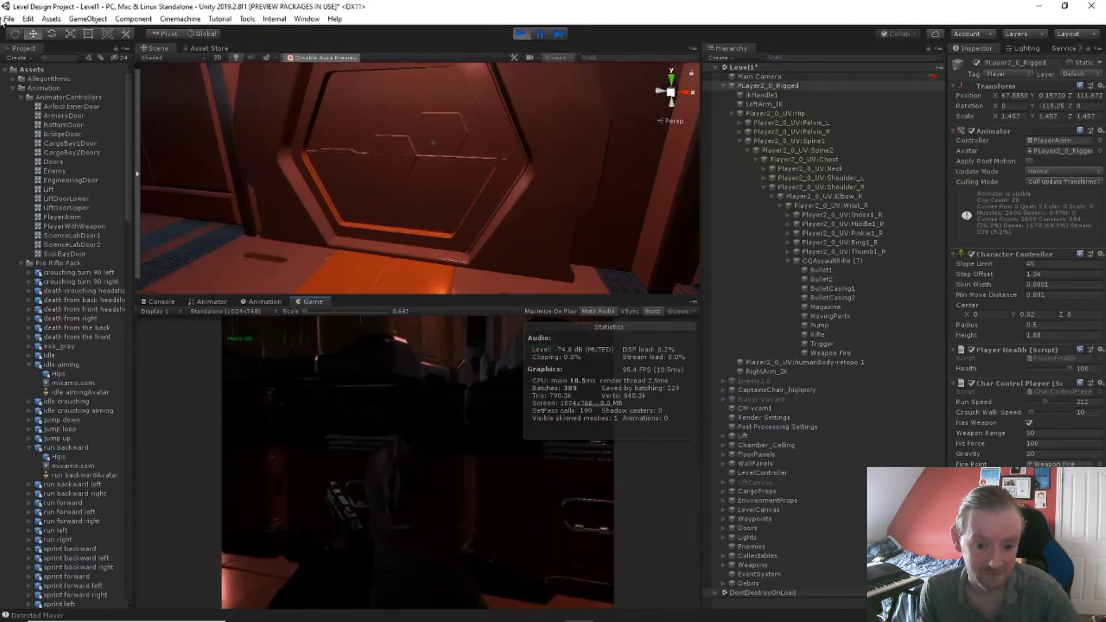
key(w)
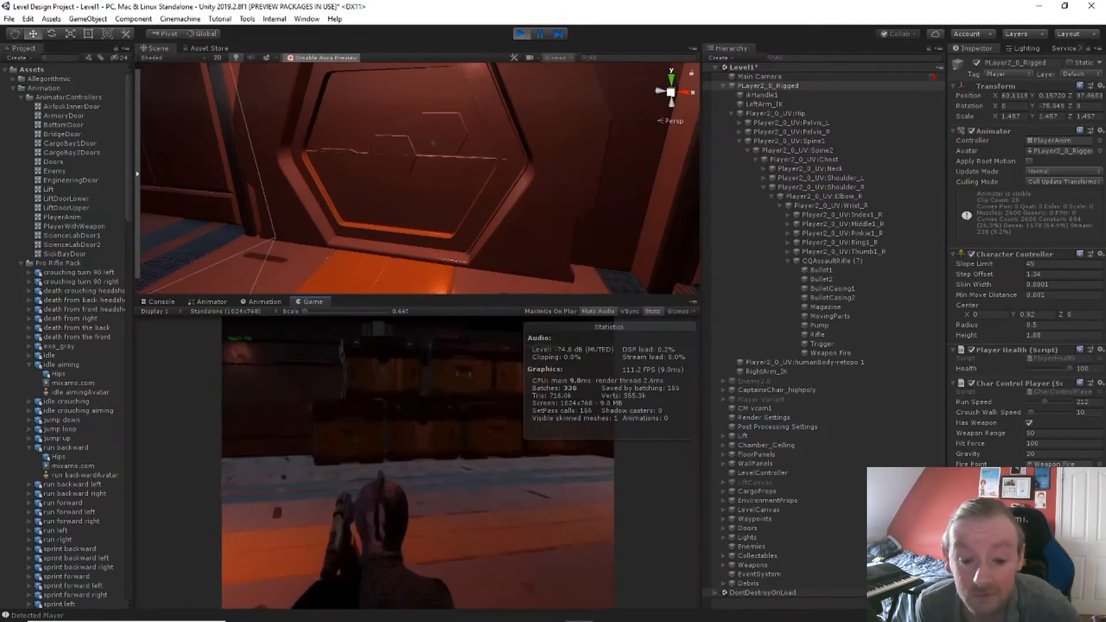
key(w)
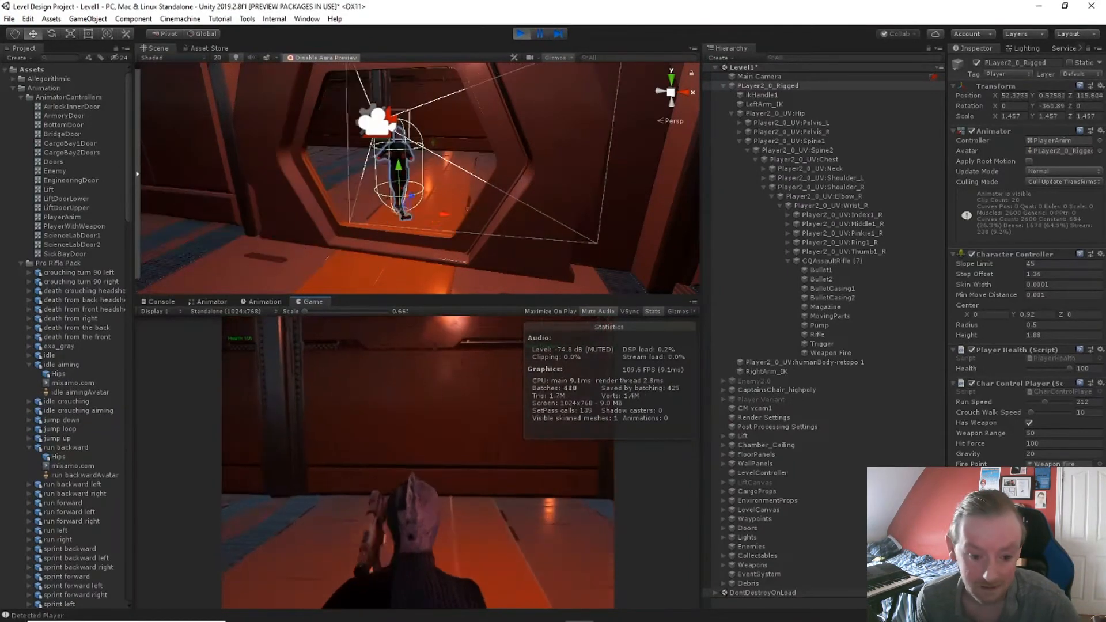
key(w)
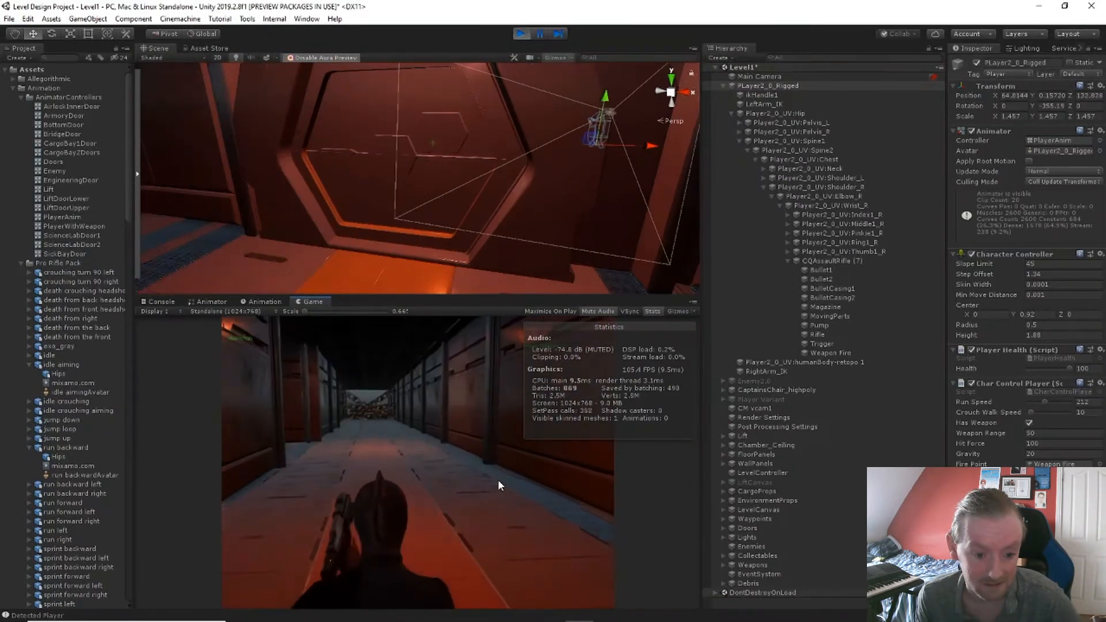
Test firing the rifle in the red-lit corridor while moving the player along its side wall
click(442, 478)
key(w)
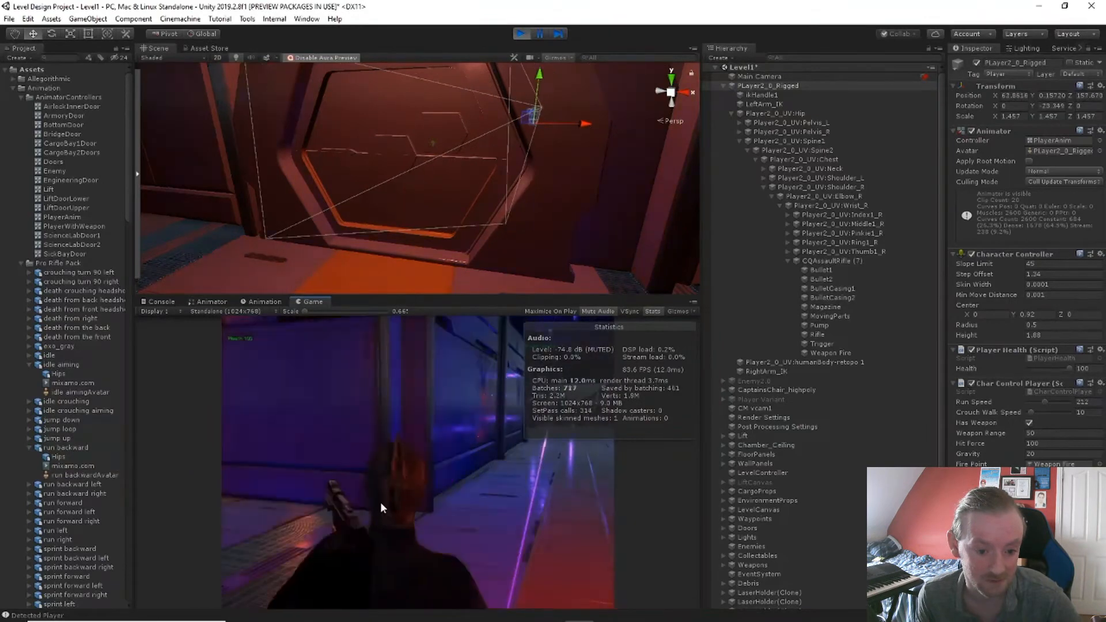
key(w)
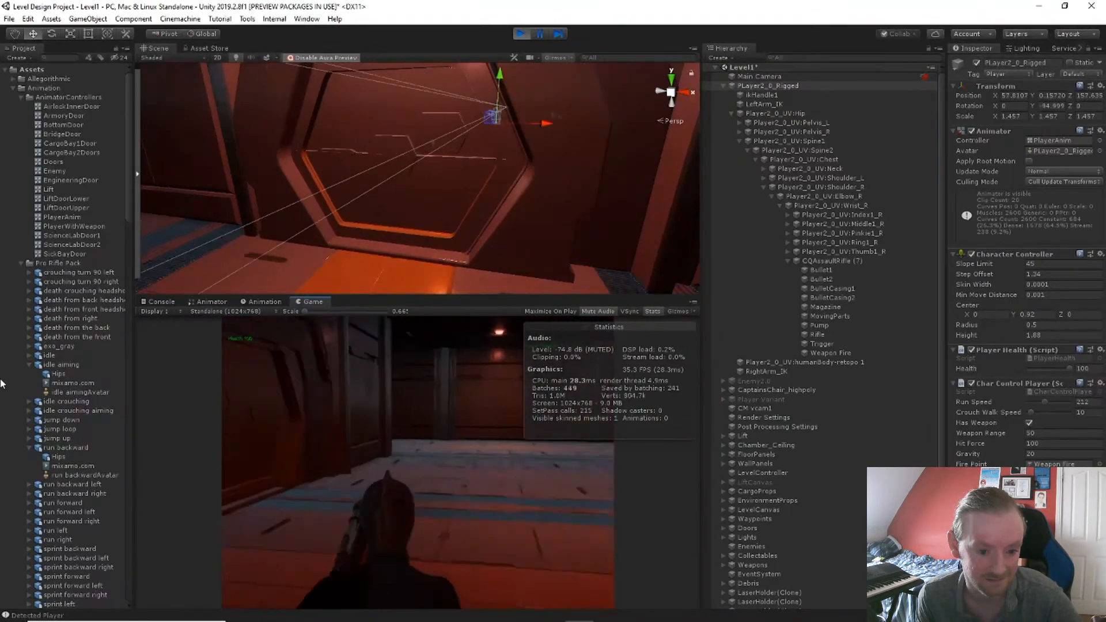
Run the player into the narrow gap between the cargo crates and test moving back and forth there
key(w)
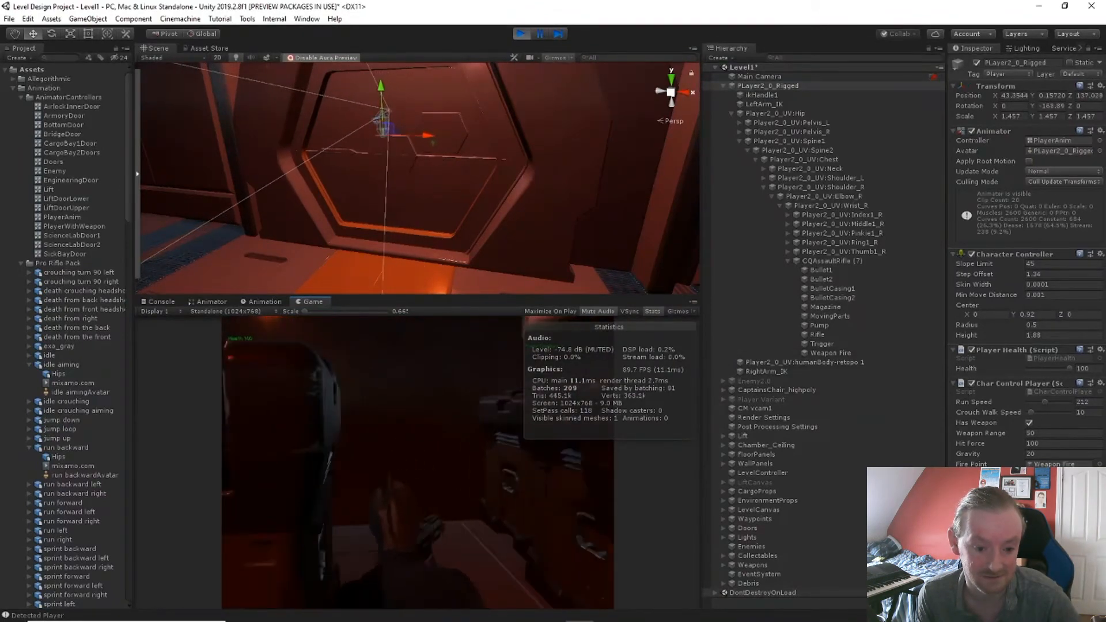
key(s)
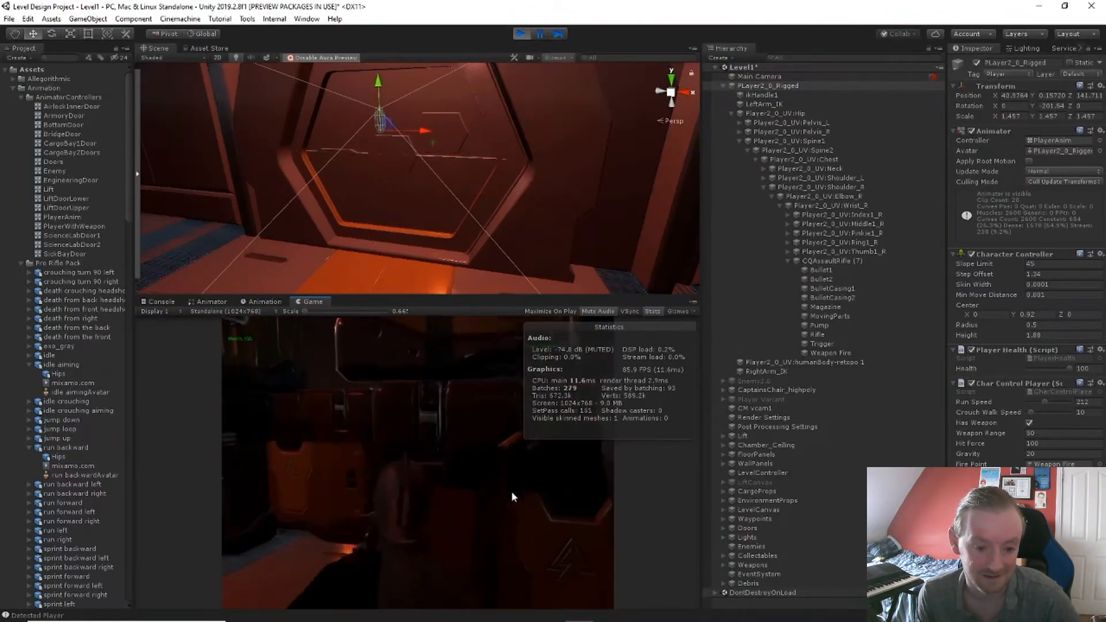
key(w)
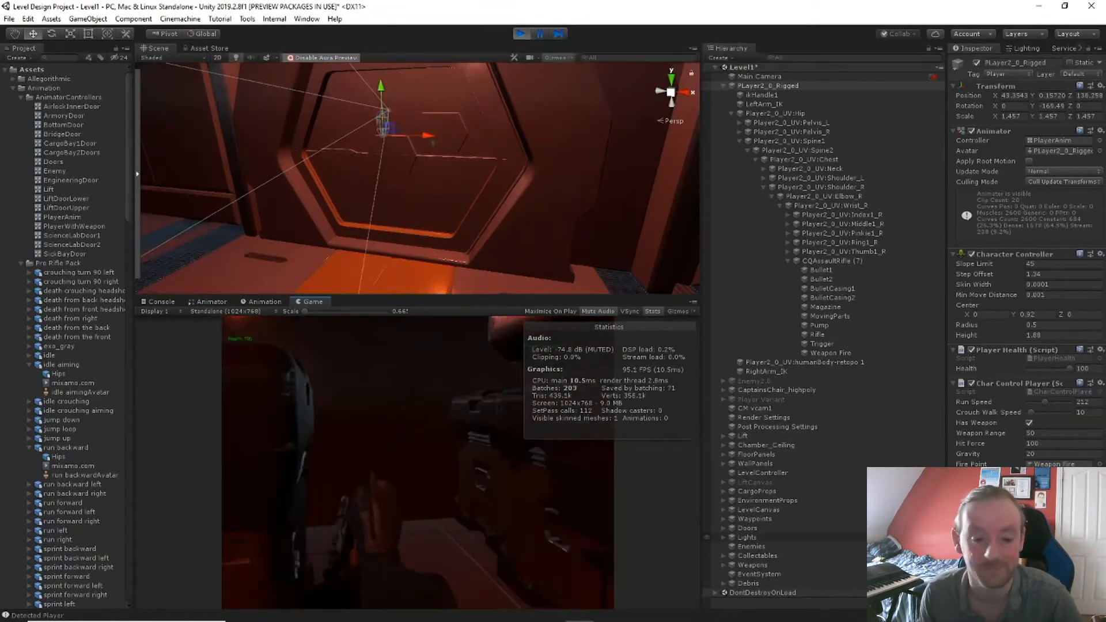
key(s)
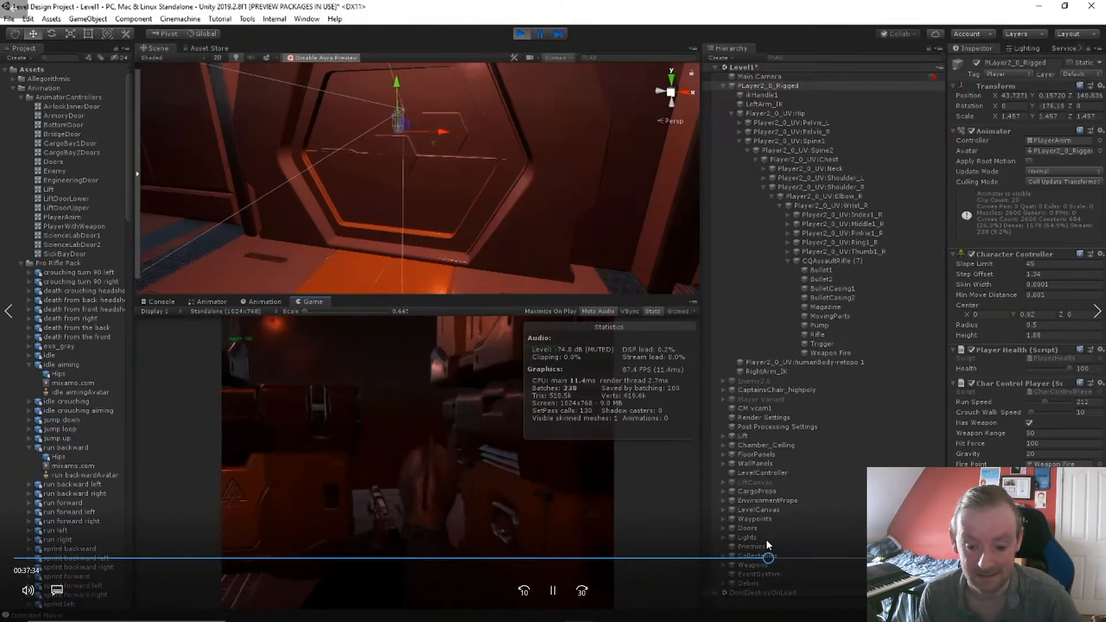
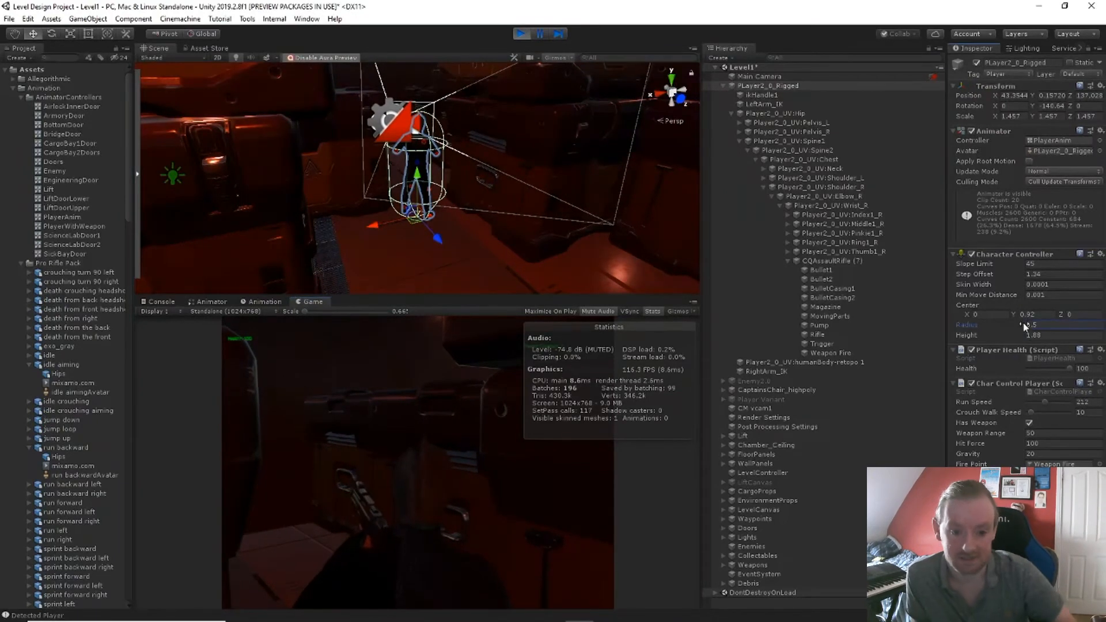
Set the Character Controller's Radius to 0.34 and run the player back into the long corridor
drag(1024, 322, 1017, 323)
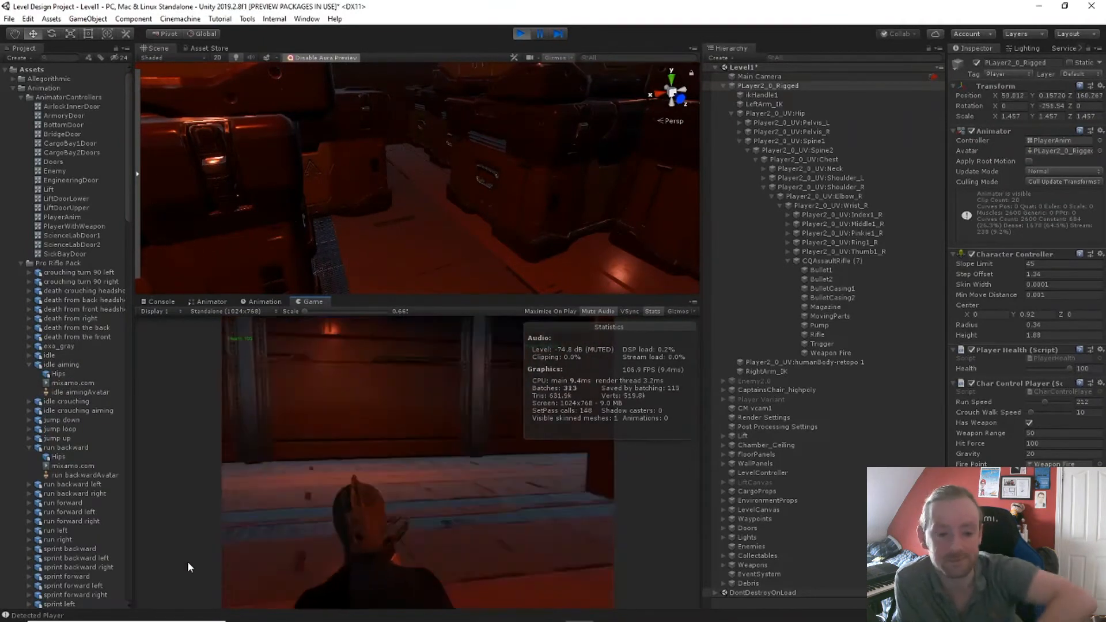
drag(188, 561, 1, 480)
key(w)
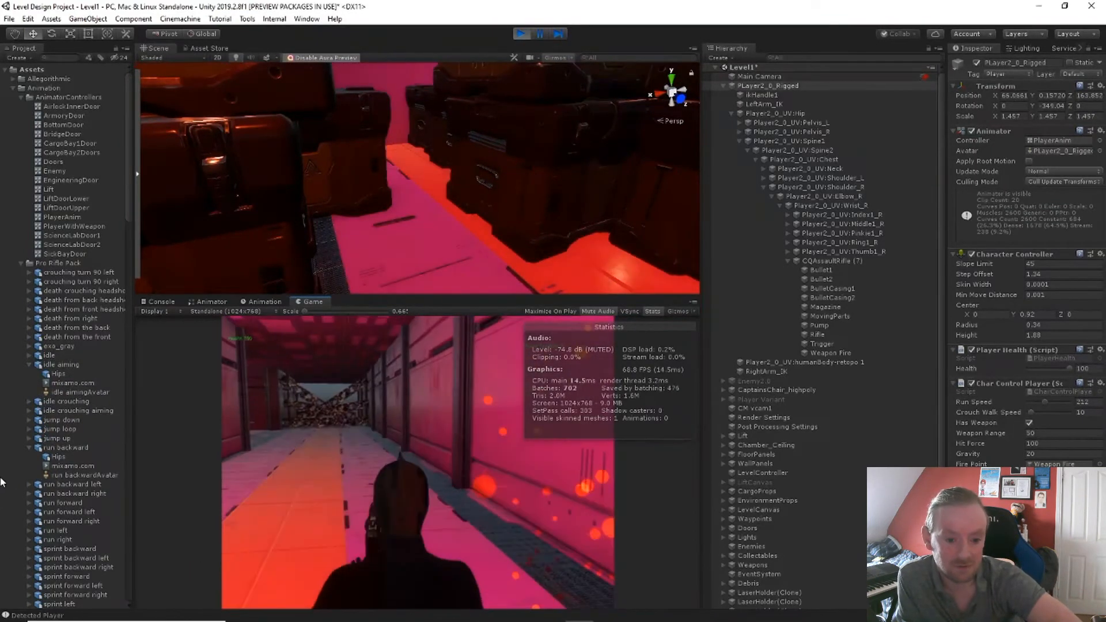
Fire the rifle while running down the corridor and through the open hexagonal doorway to the lift
key(w)
drag(669, 488, 380, 462)
key(w)
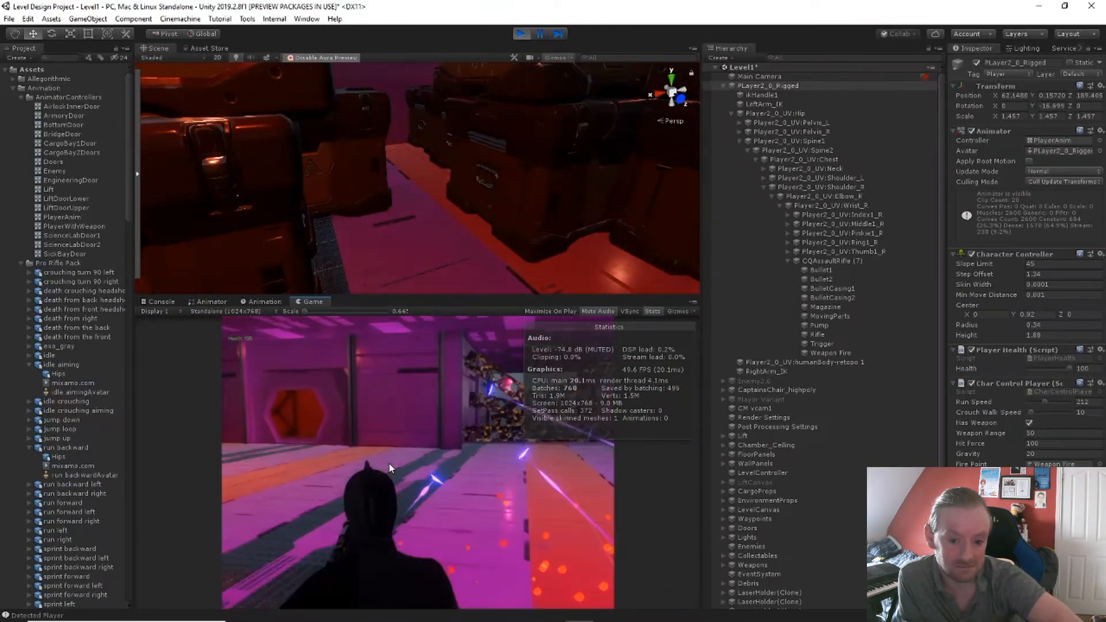
key(w)
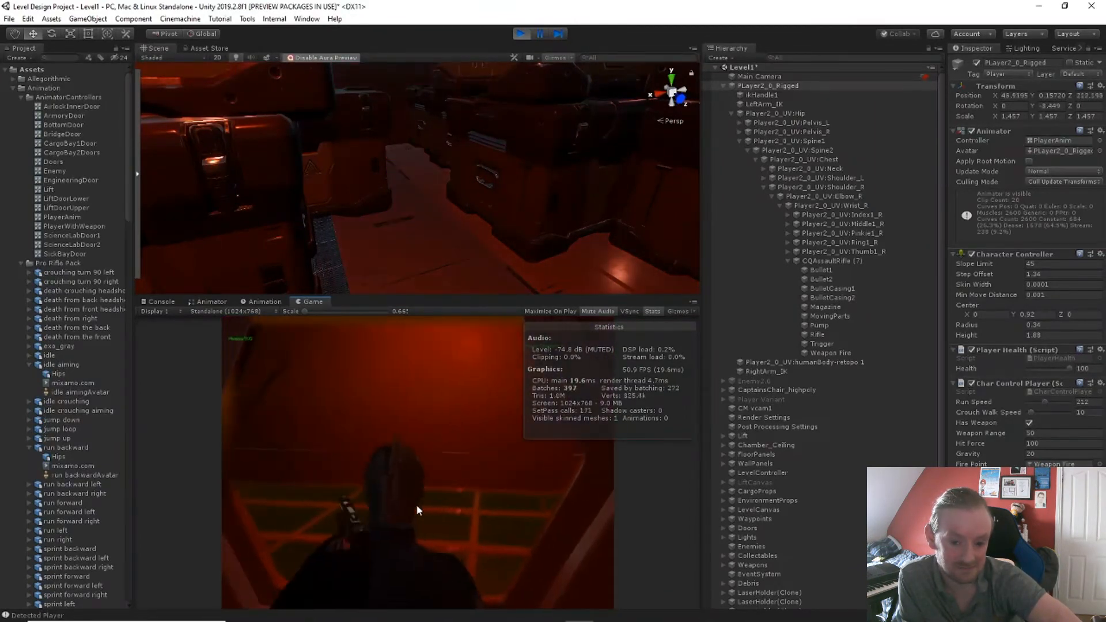
Board the lift, activate it to ride down, and run the player out into the dark lower corridor
key(w)
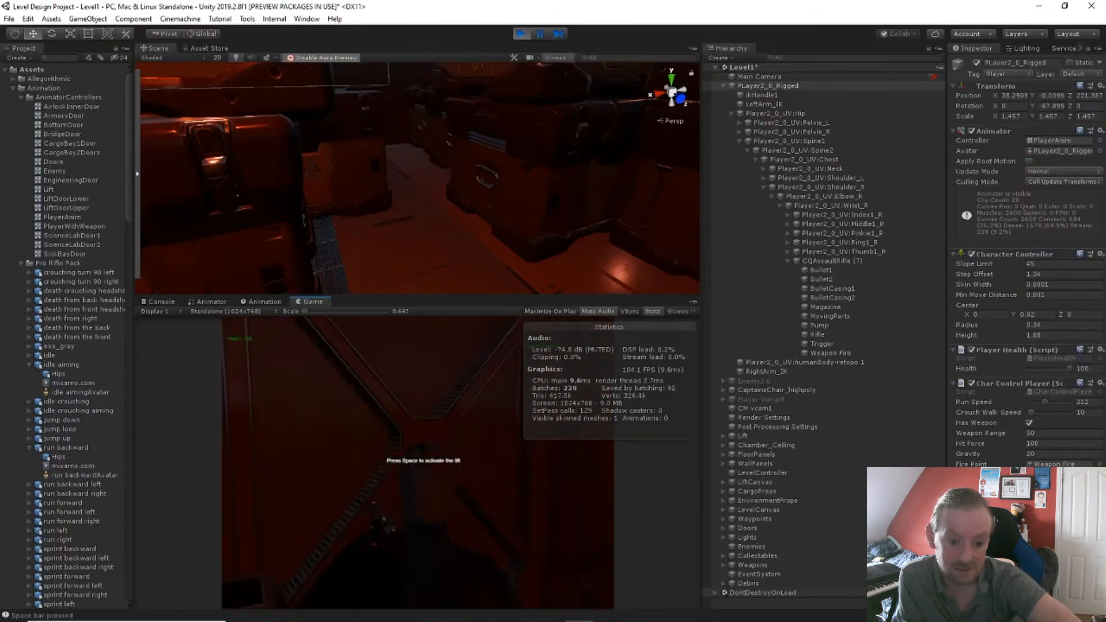
key(w)
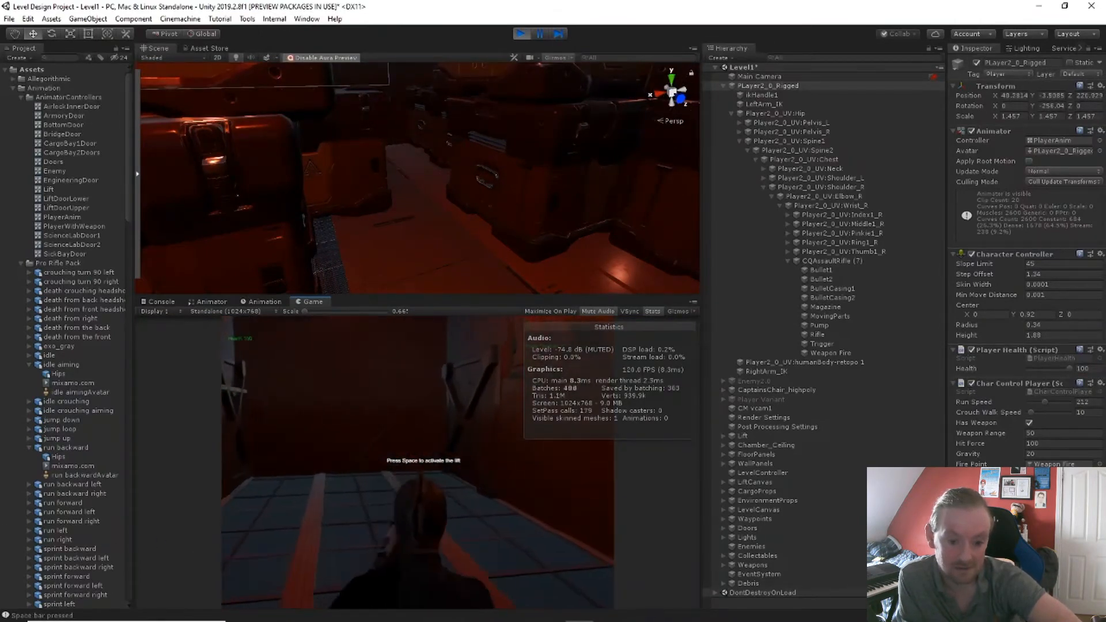
key(w)
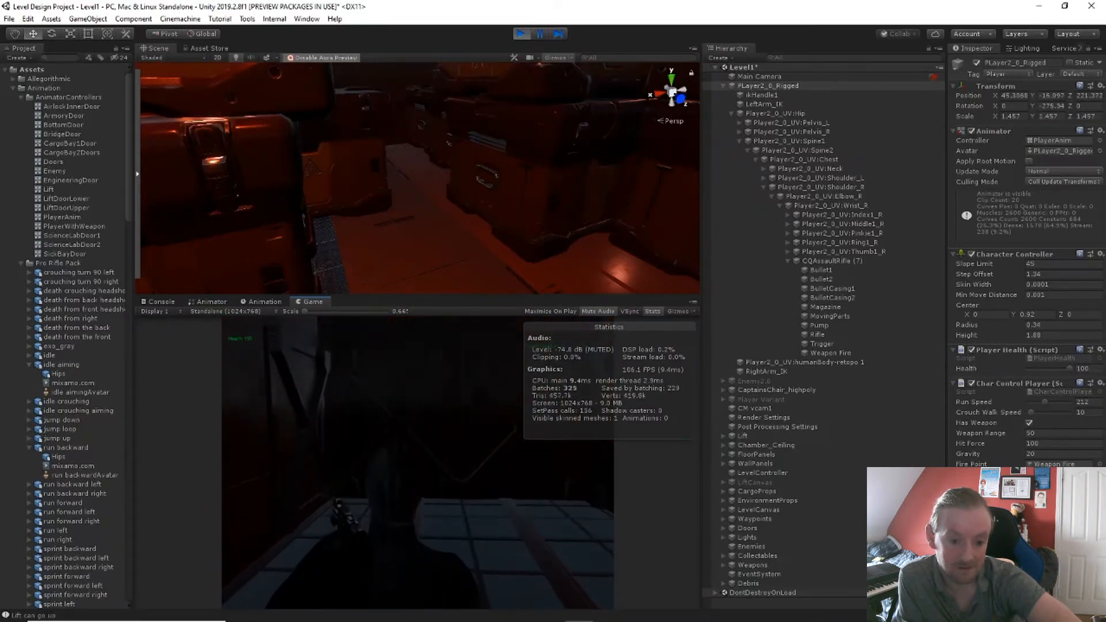
key(w)
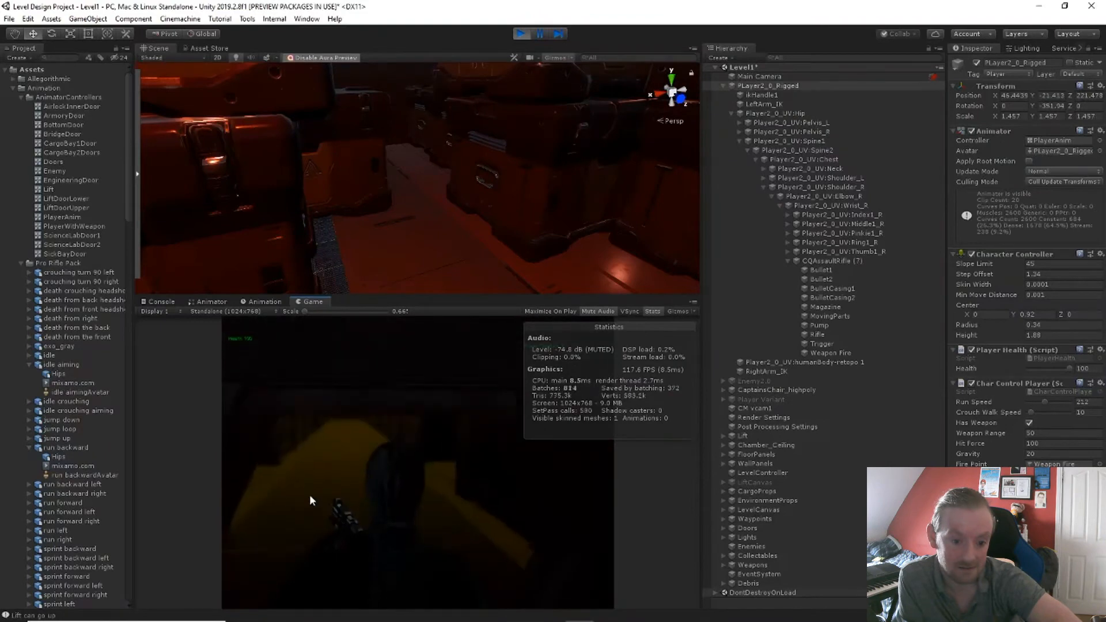
key(w)
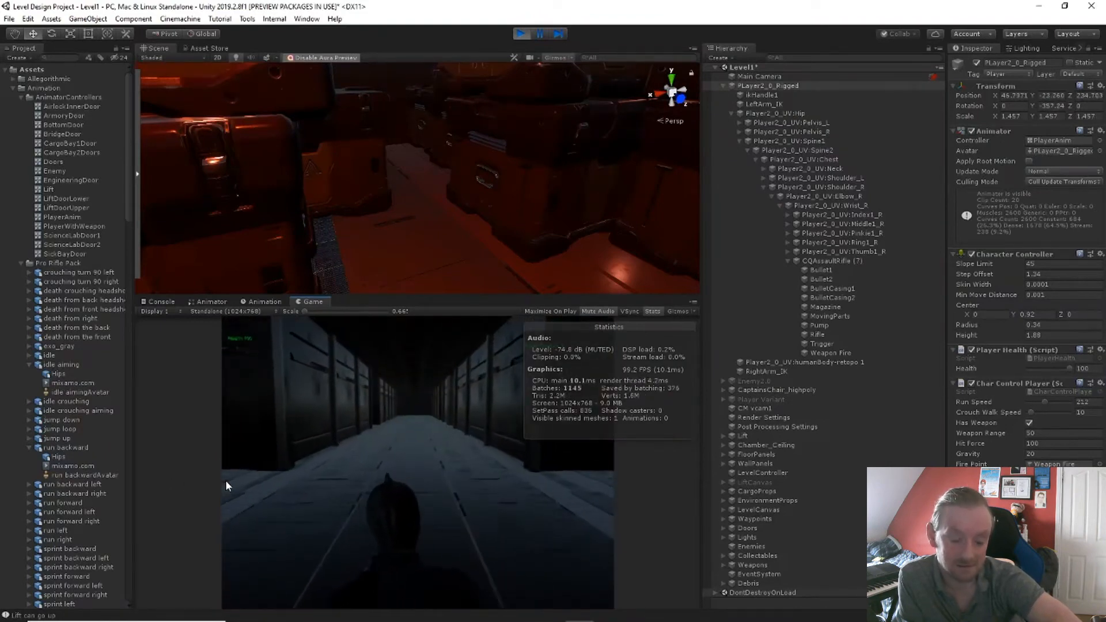
Run the player the full length of the dark lower corridor to the hexagonal door at its end
key(w)
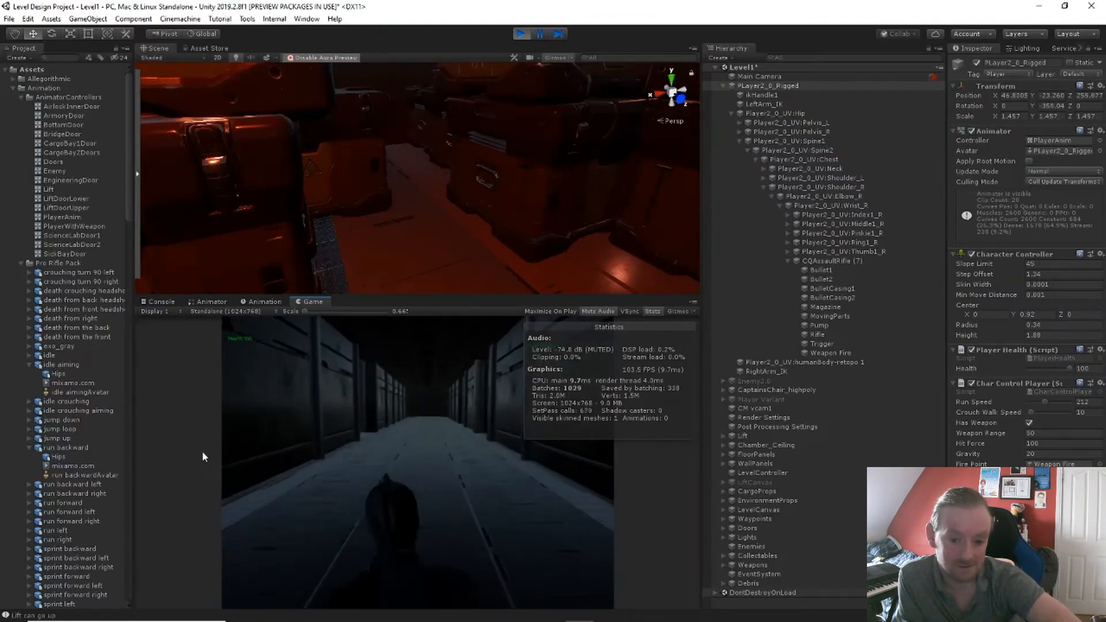
key(w)
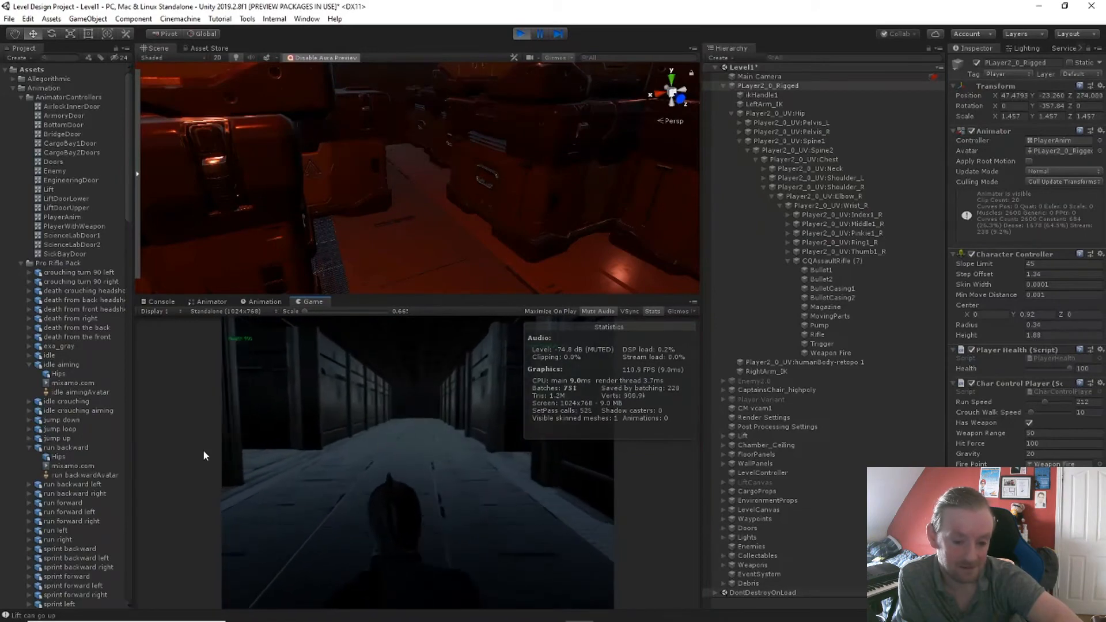
key(w)
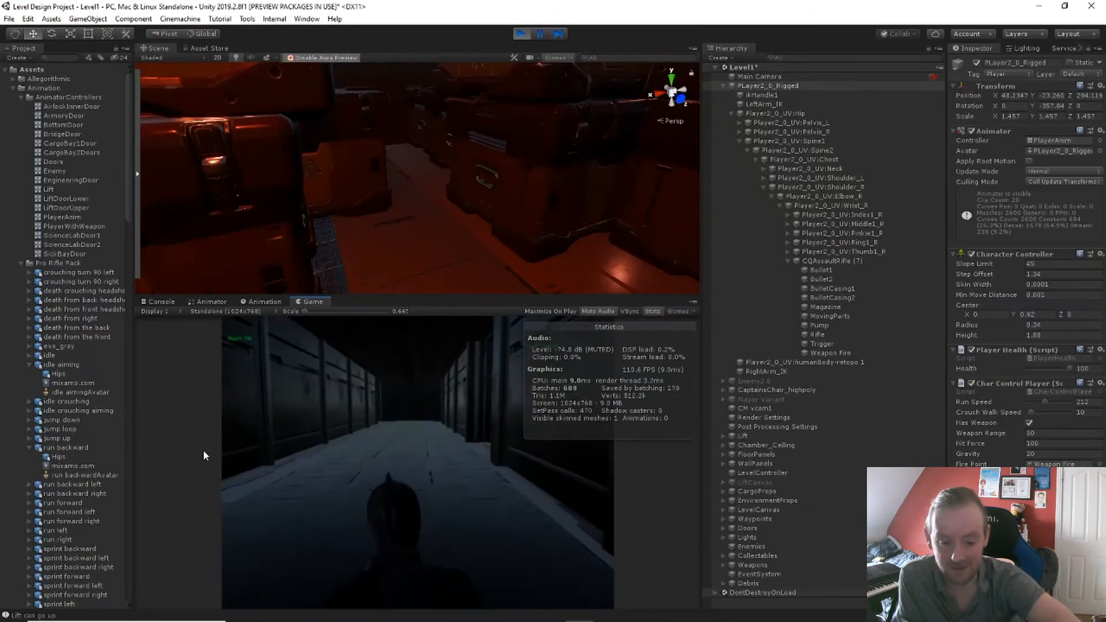
key(w)
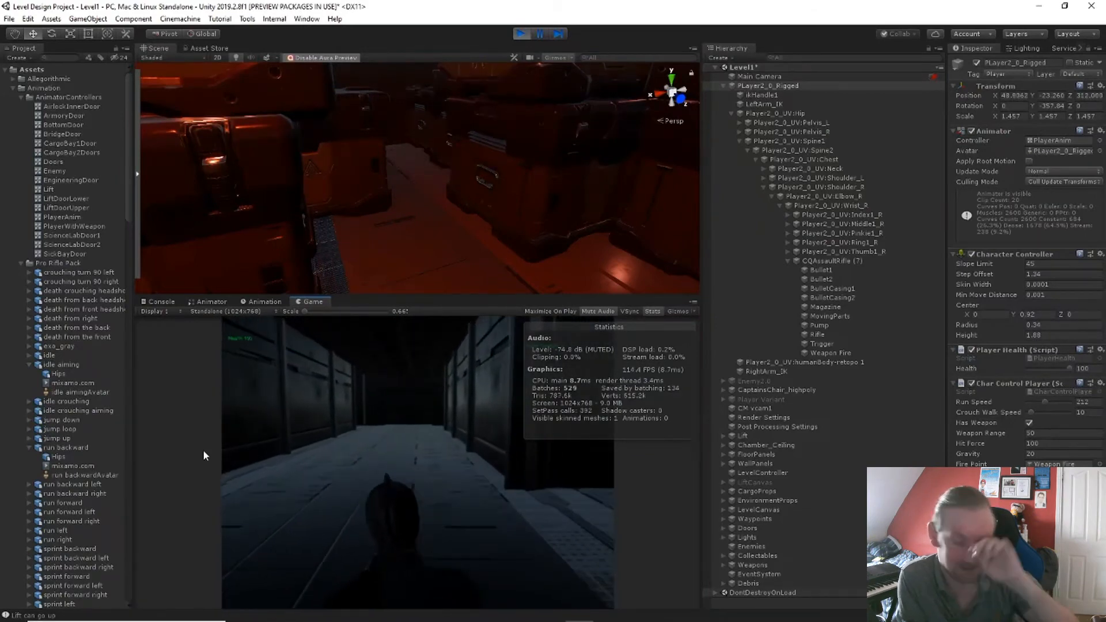
key(w)
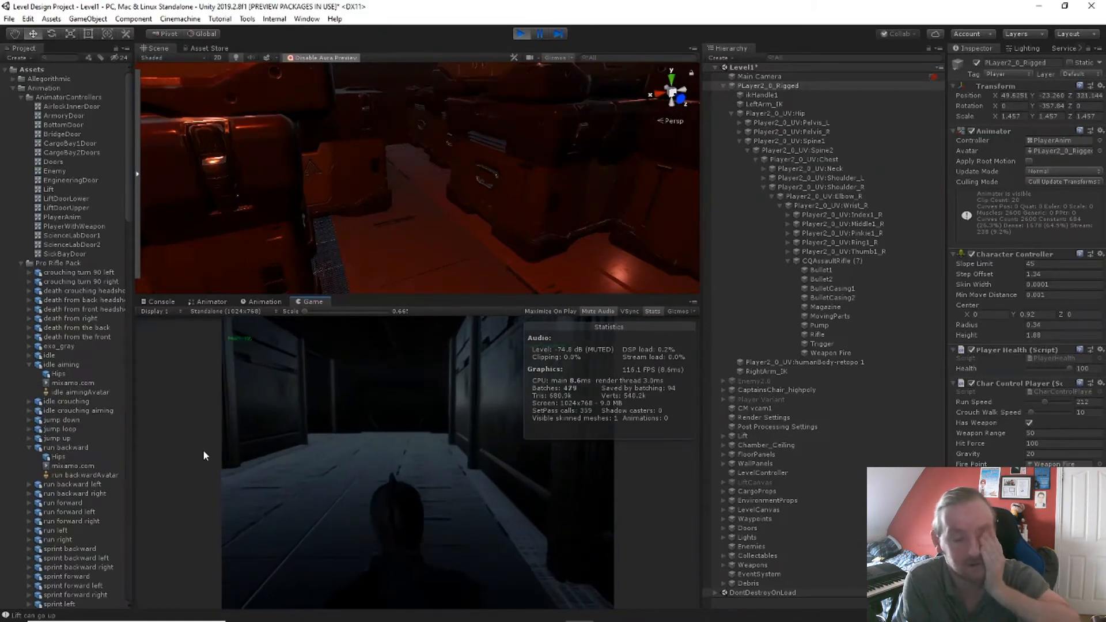
key(w)
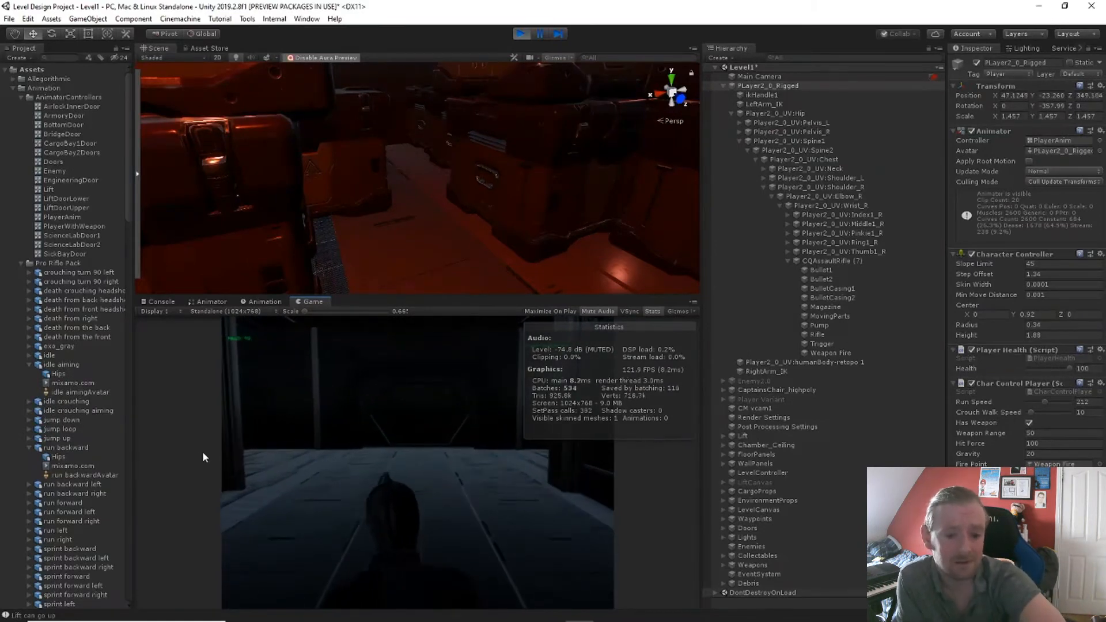
key(w)
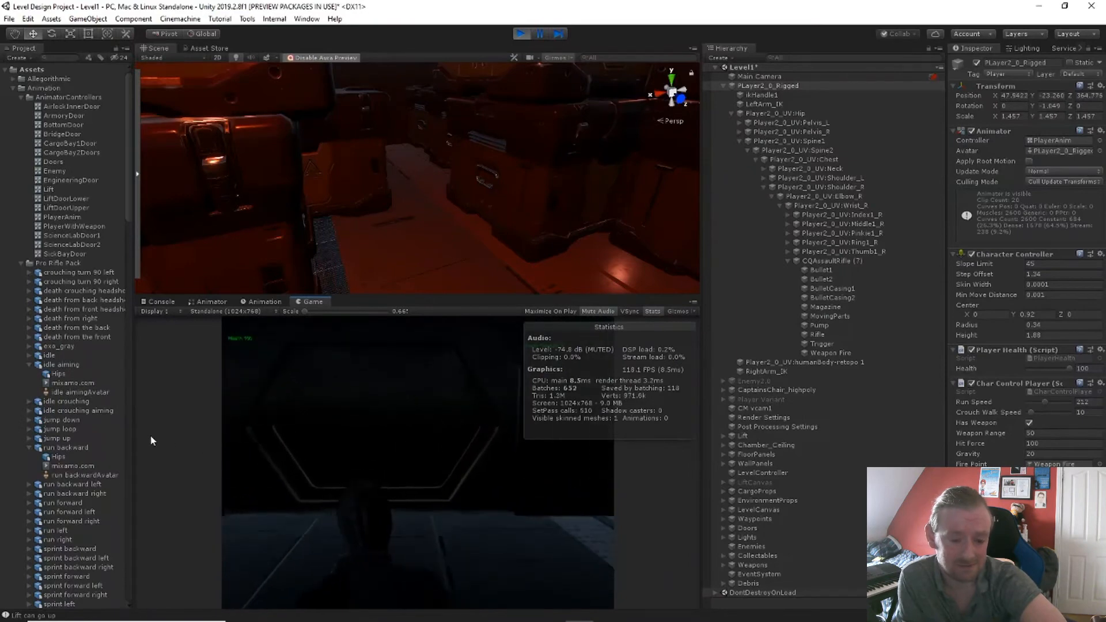
Run through the hexagonal door into the large dark room, test firing the rifle, and move around its far wall
key(w)
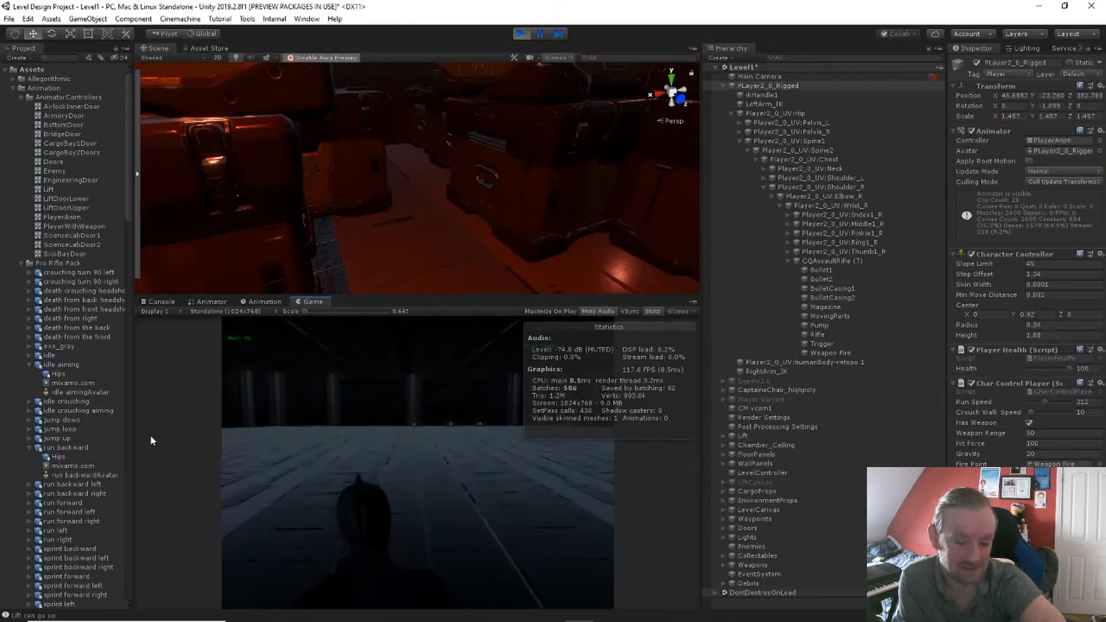
key(w)
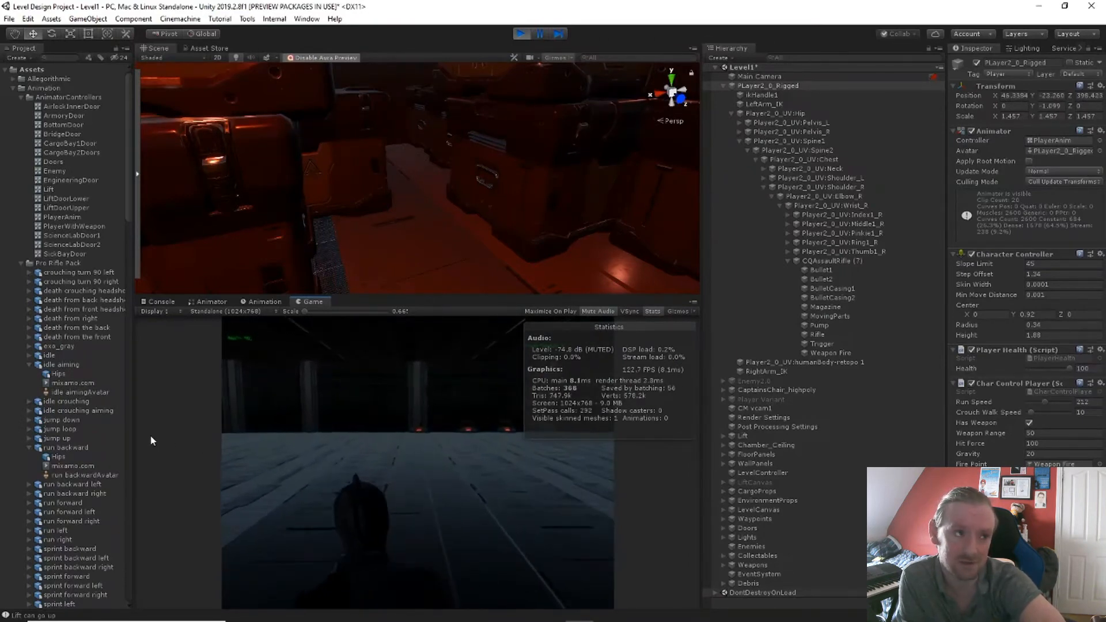
key(w)
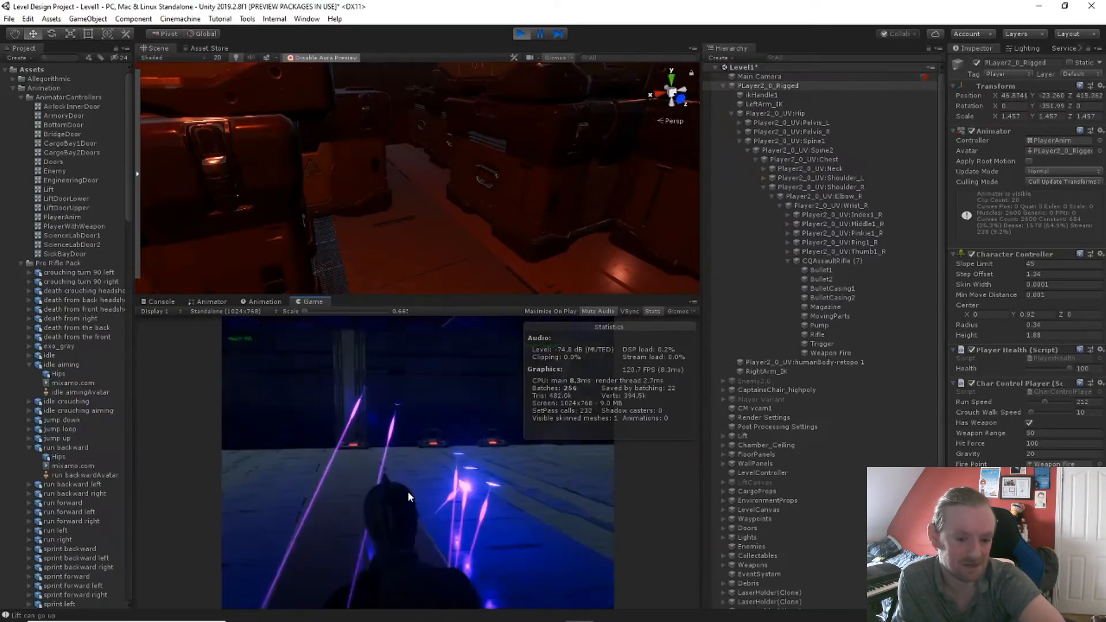
key(s)
key(w)
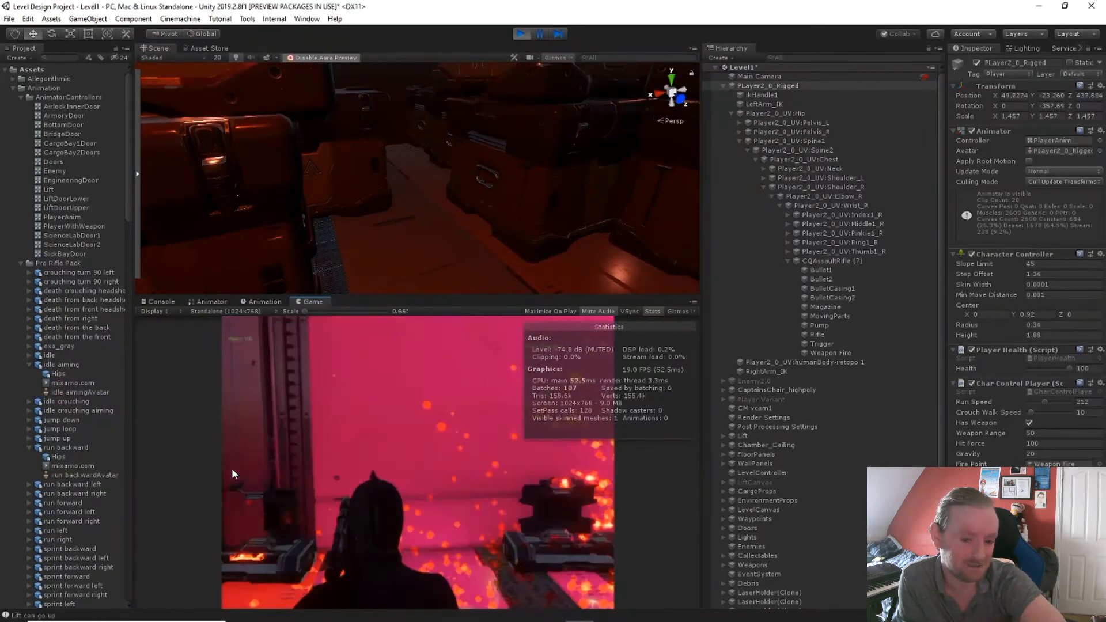
key(w)
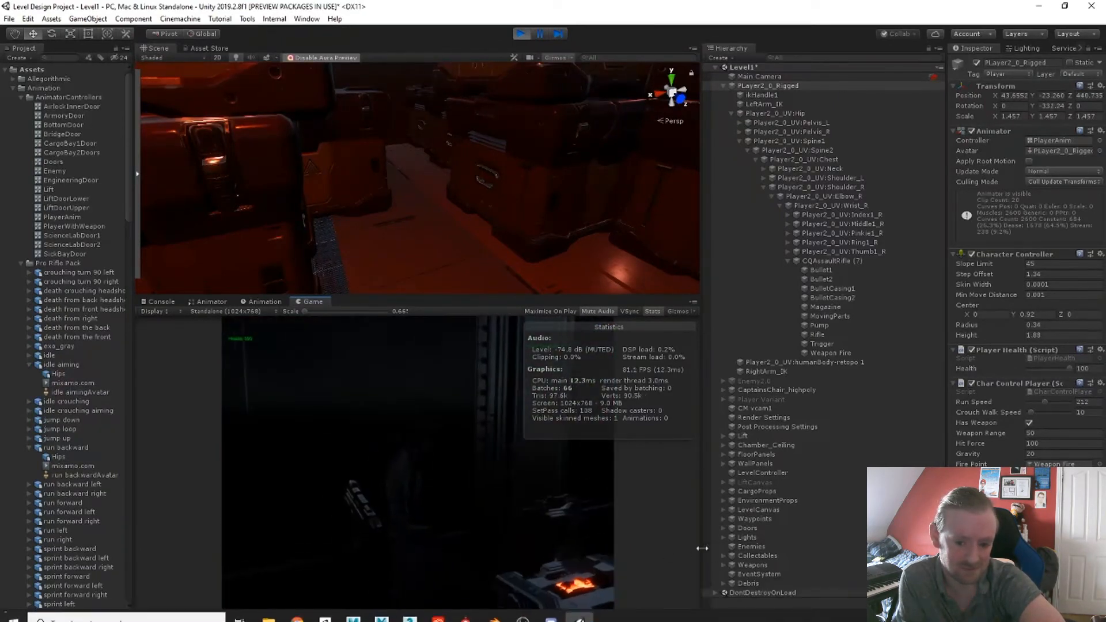
key(a)
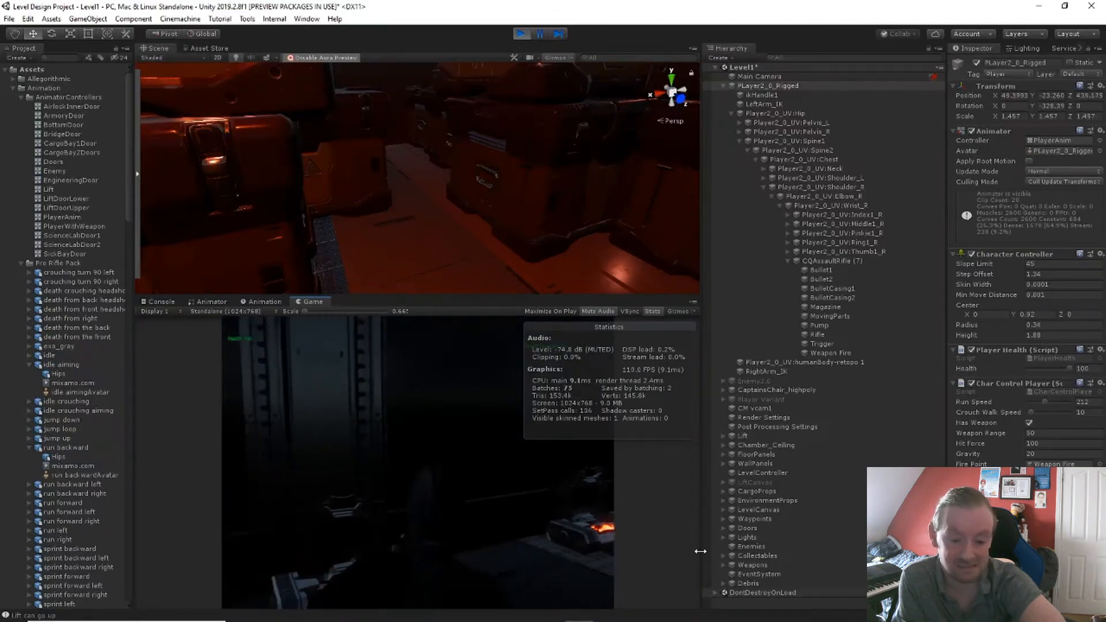
Move the player around the dark room's glowing props, turn around, and run back across the open floor and along the lower corridor towards the lift
key(d)
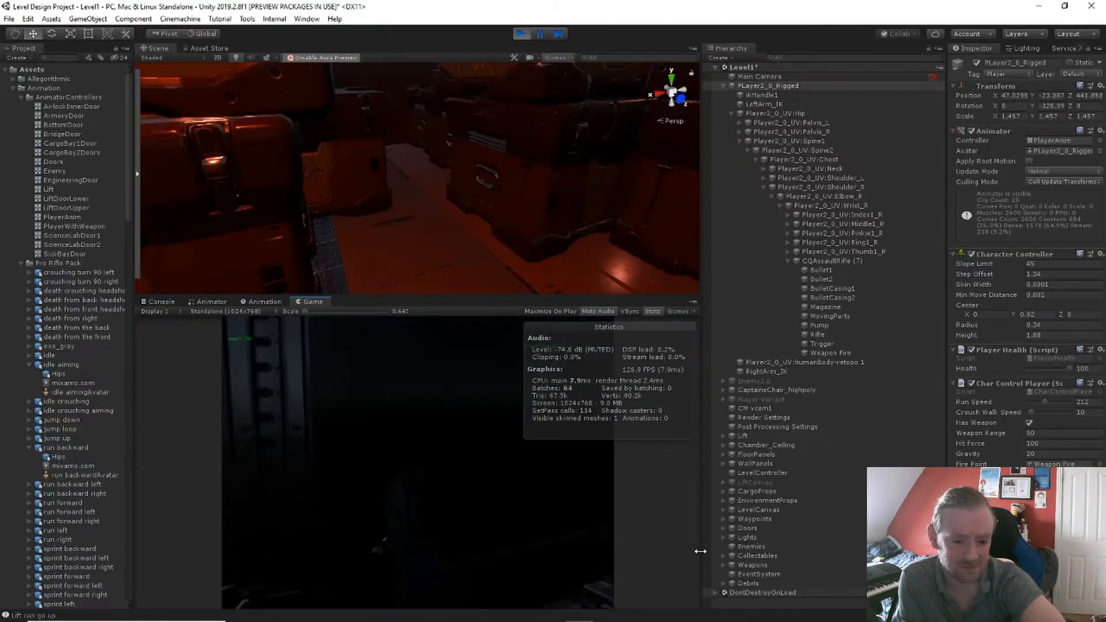
key(a)
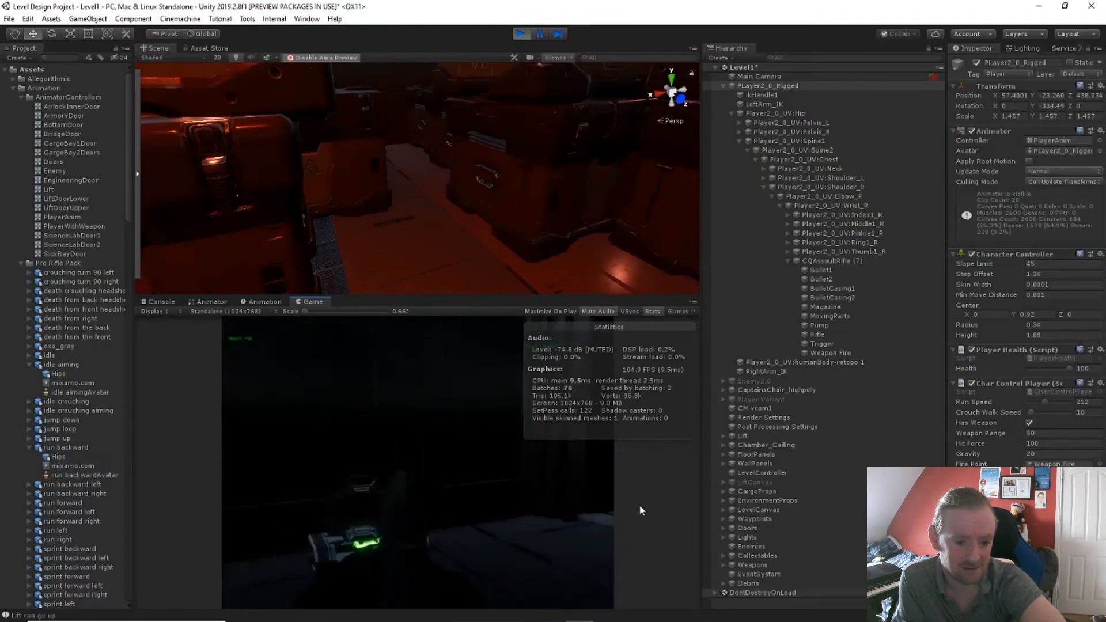
key(w)
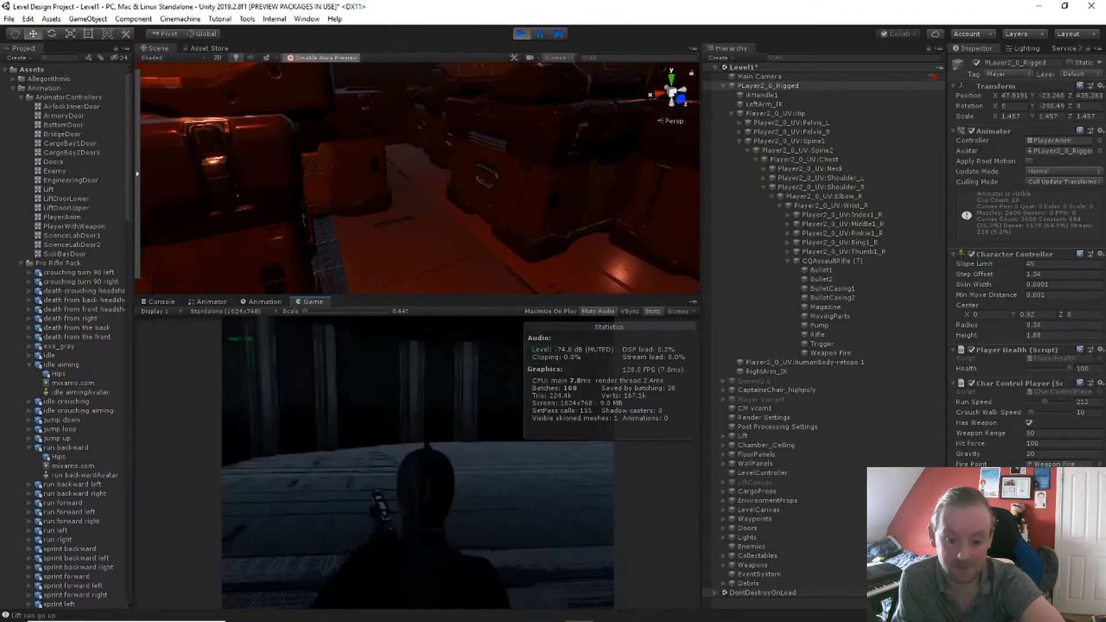
key(w)
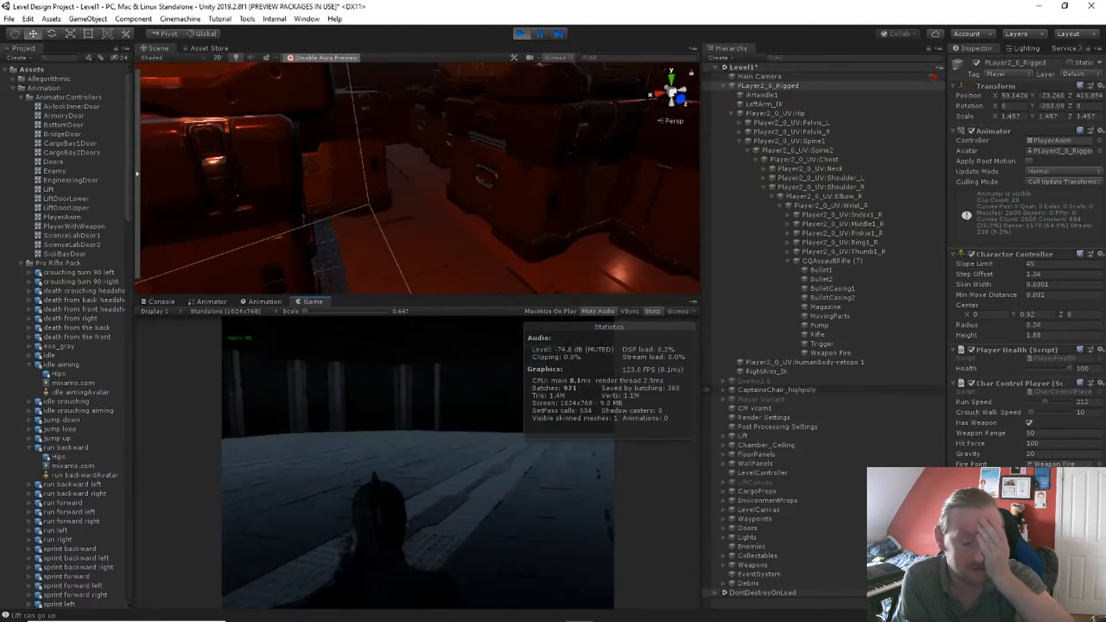
key(w)
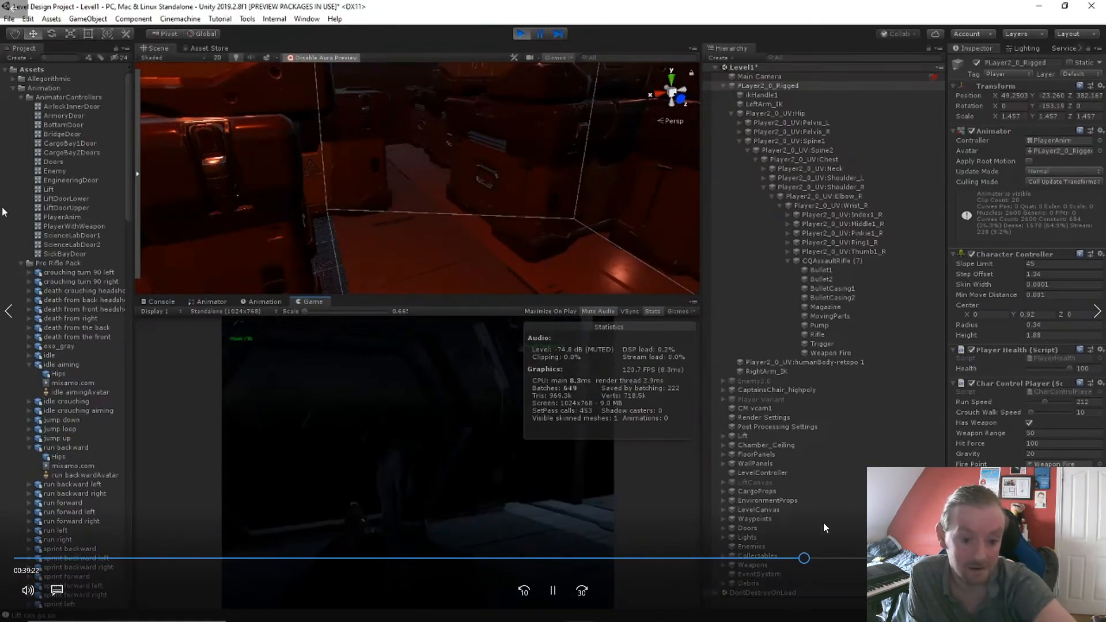
click(808, 560)
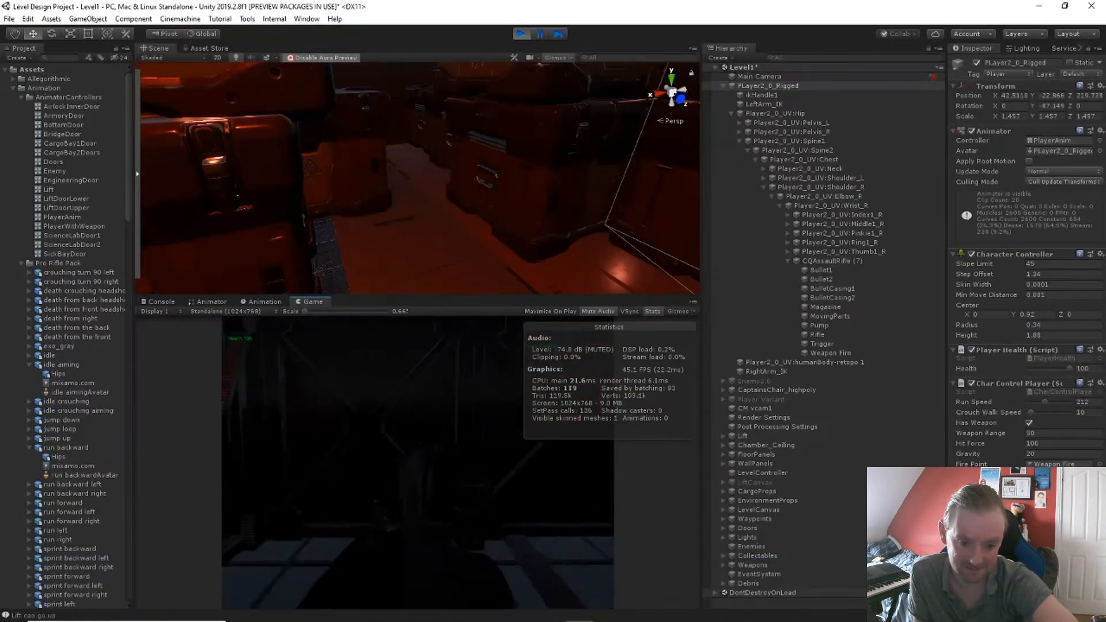
Position the player on the lift, activate it to ride up, and test firing the rifle during the ride
mouse_move(815, 507)
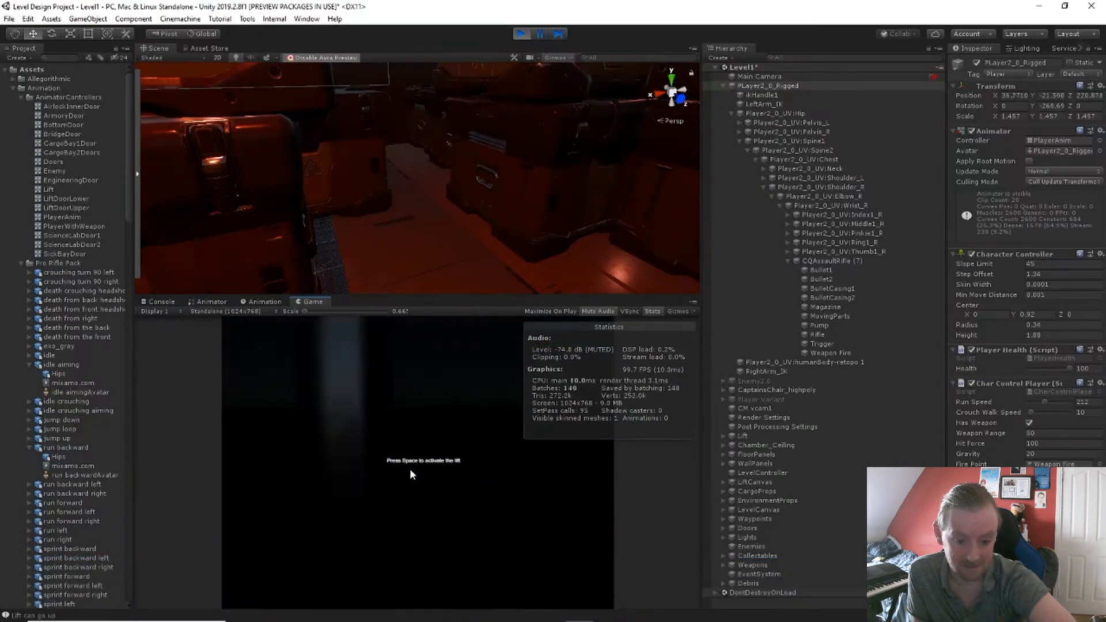
key(s)
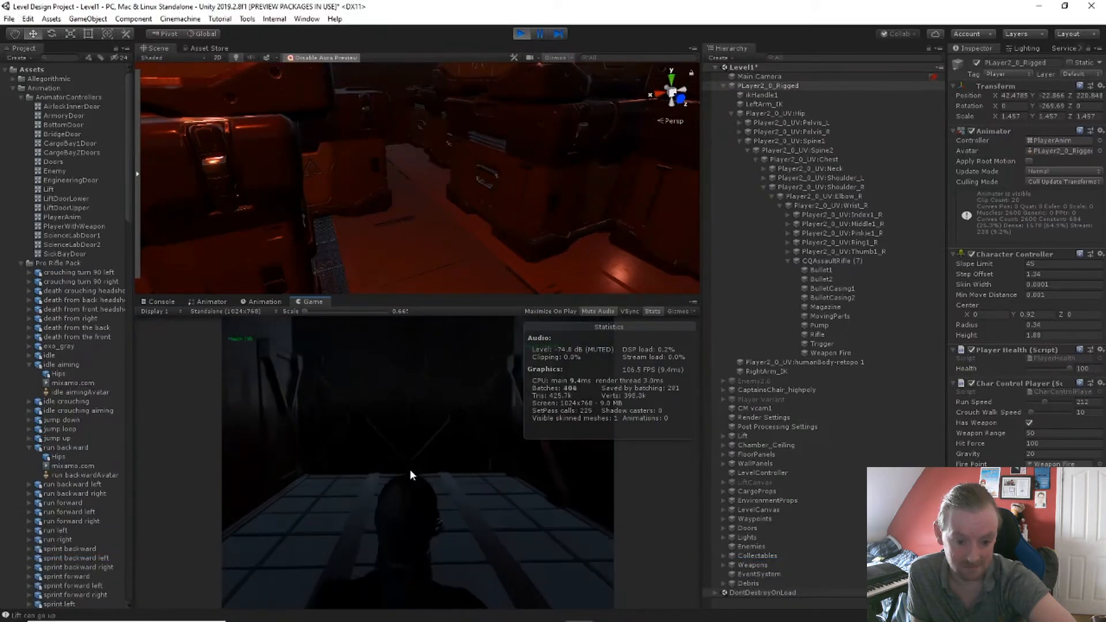
key(space)
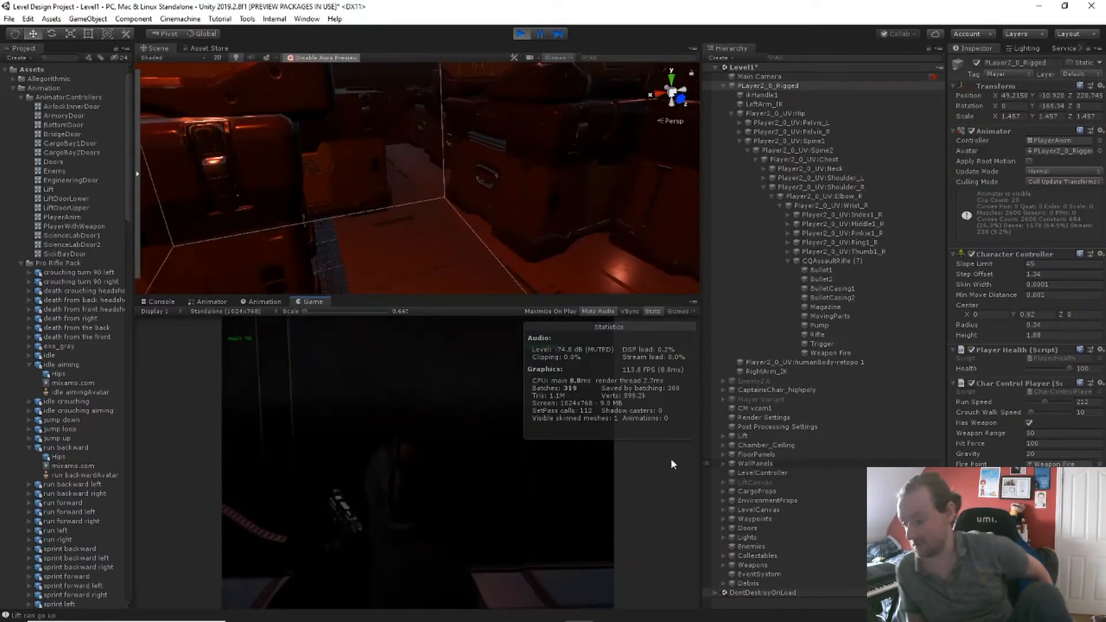
click(518, 481)
click(518, 481)
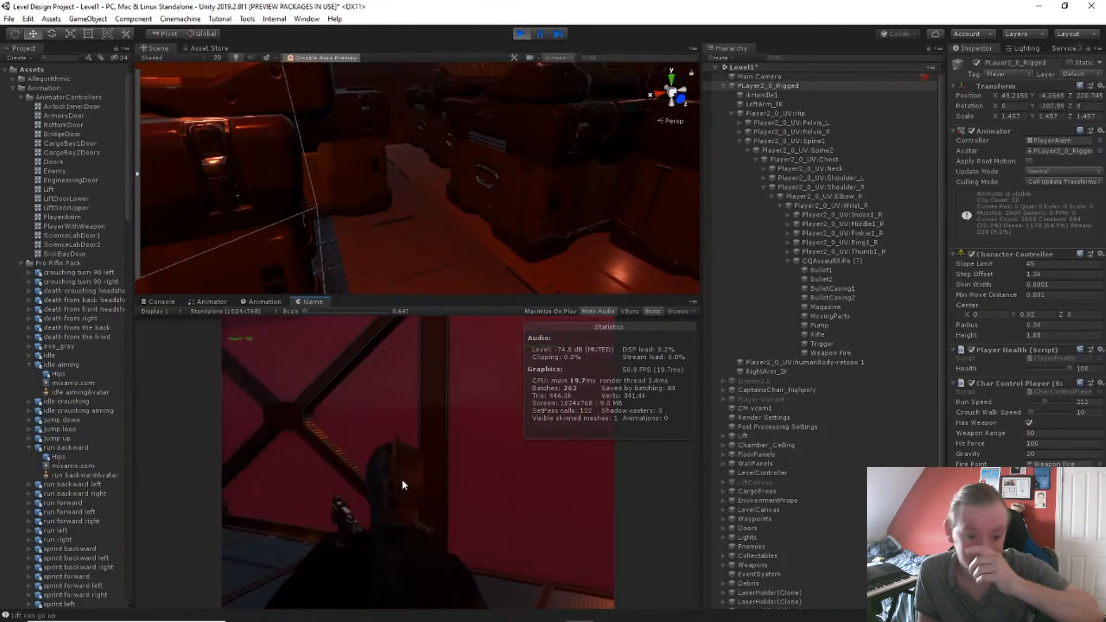
Run the player off the lift through the hexagonal doorway and fire the rifle in the upper corridor
key(w)
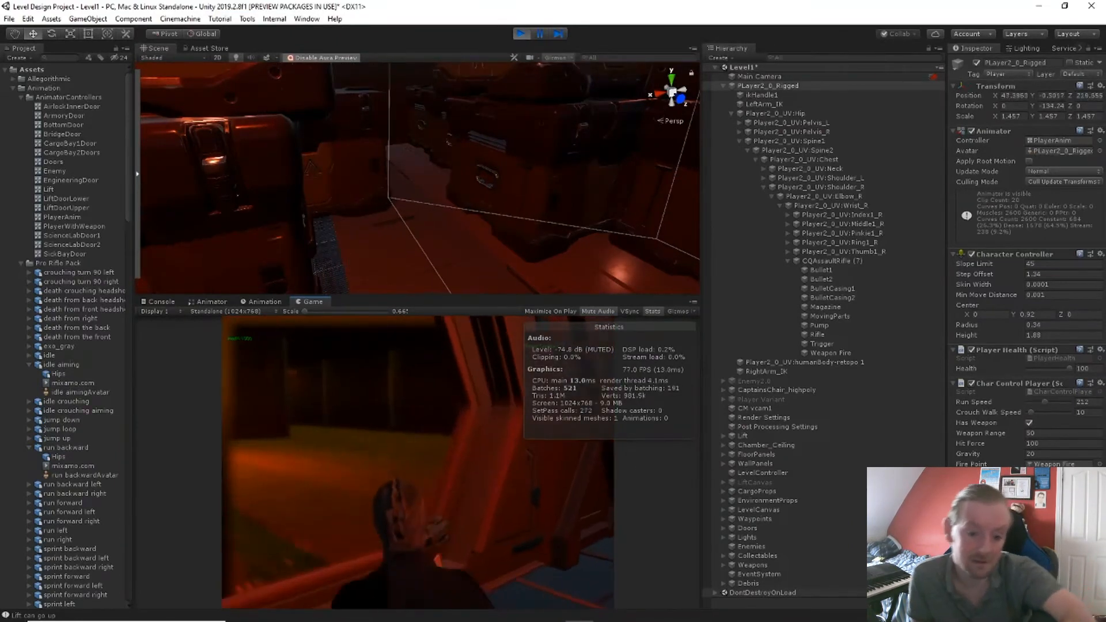
key(w)
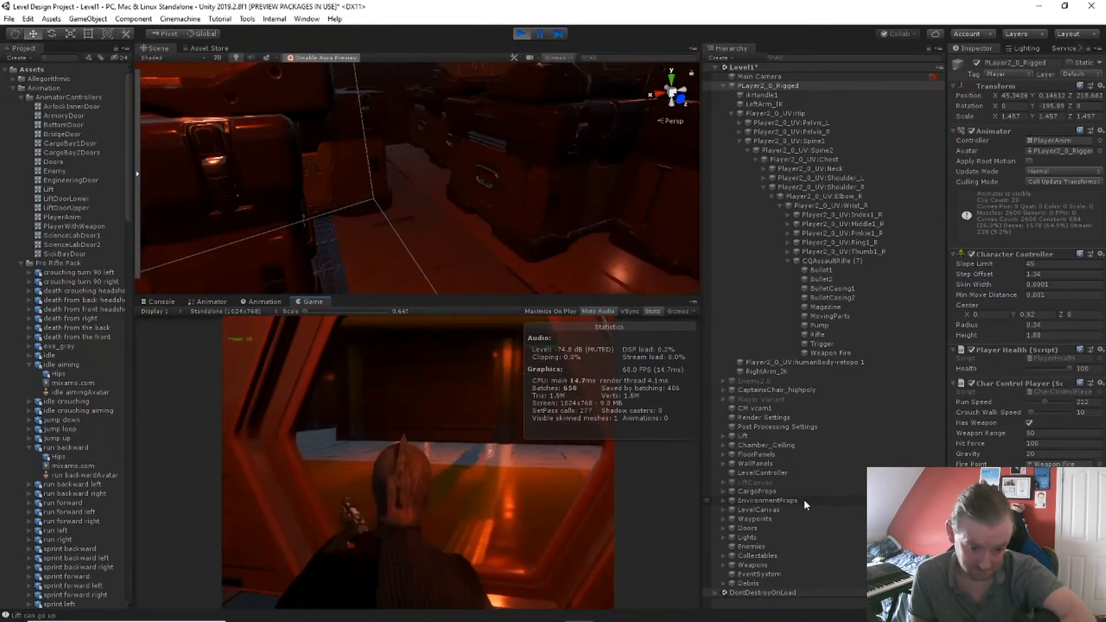
key(w)
click(573, 478)
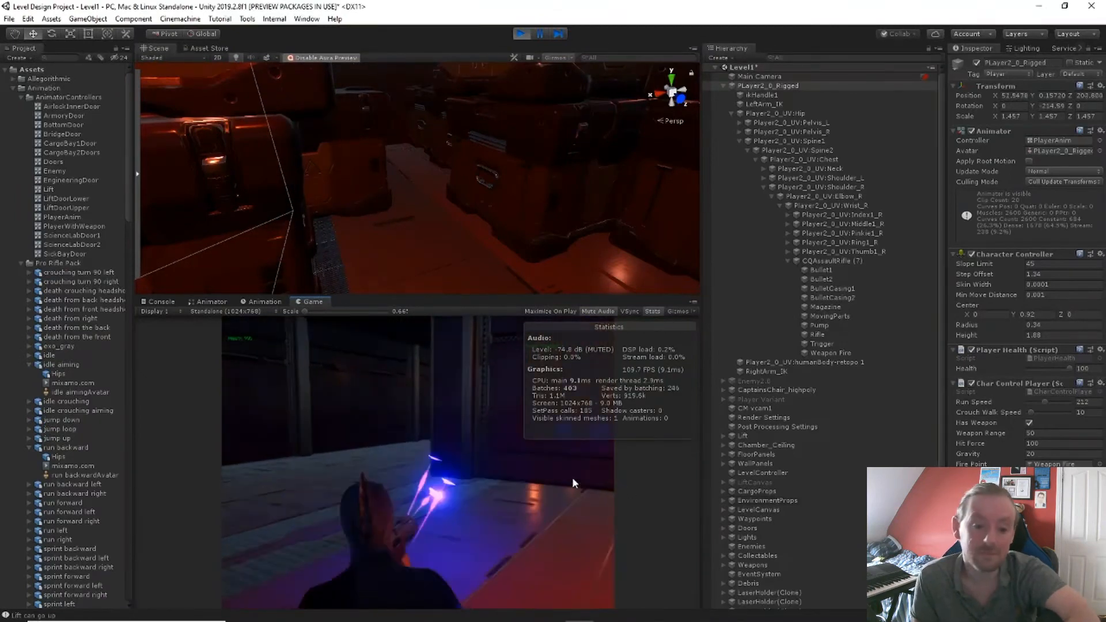
key(w)
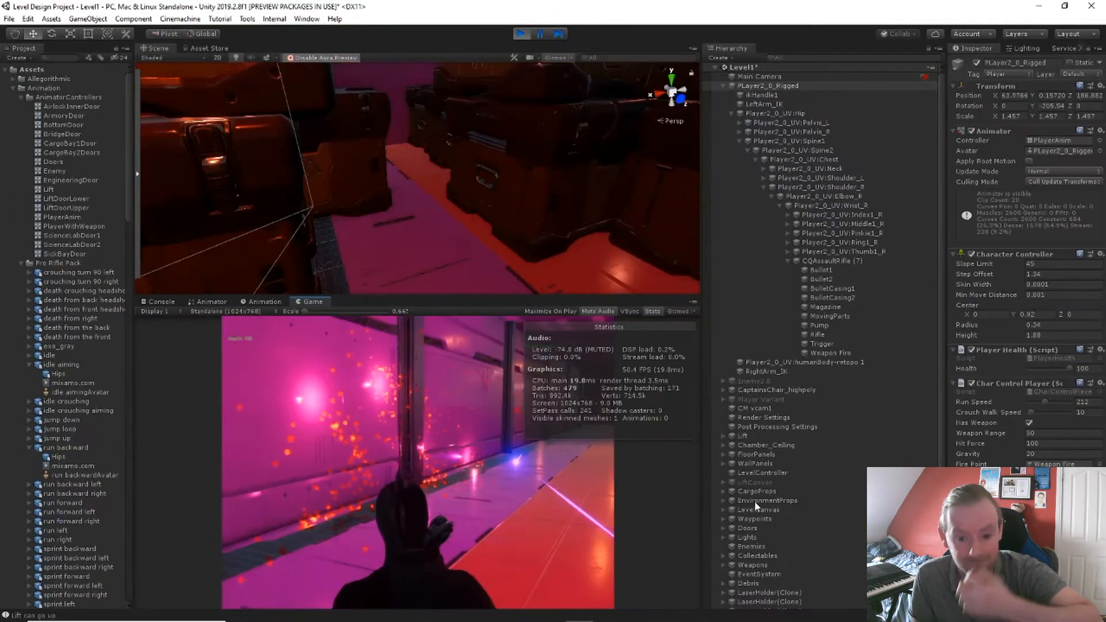
Run along the red-lit corridor while firing the rifle, past the hexagonal doorway, and play the level through to the win screen
key(w)
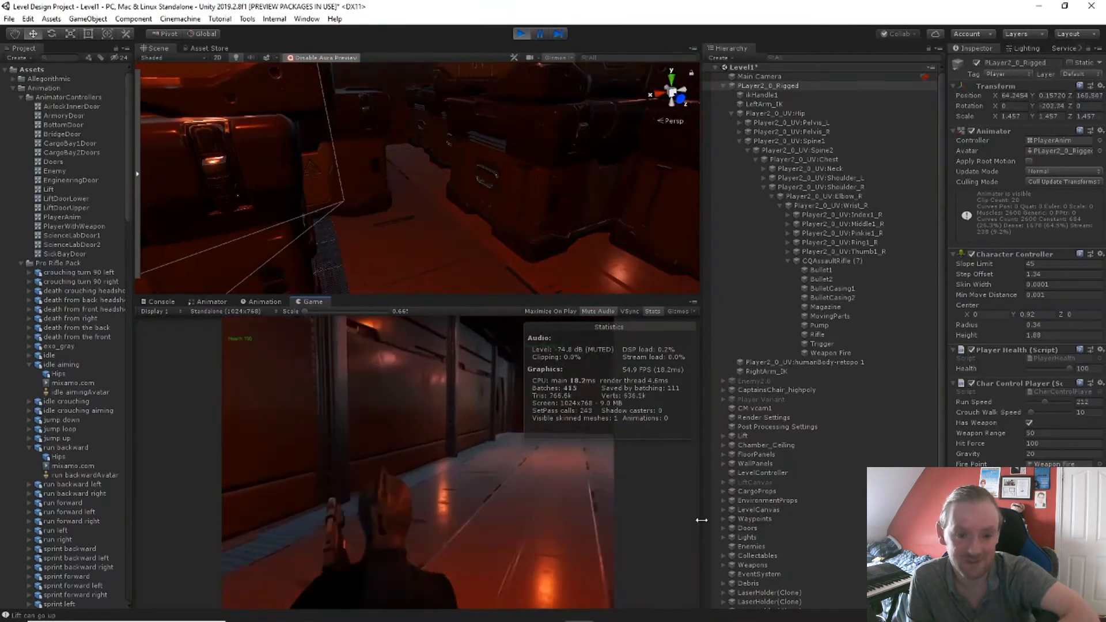
click(517, 485)
key(w)
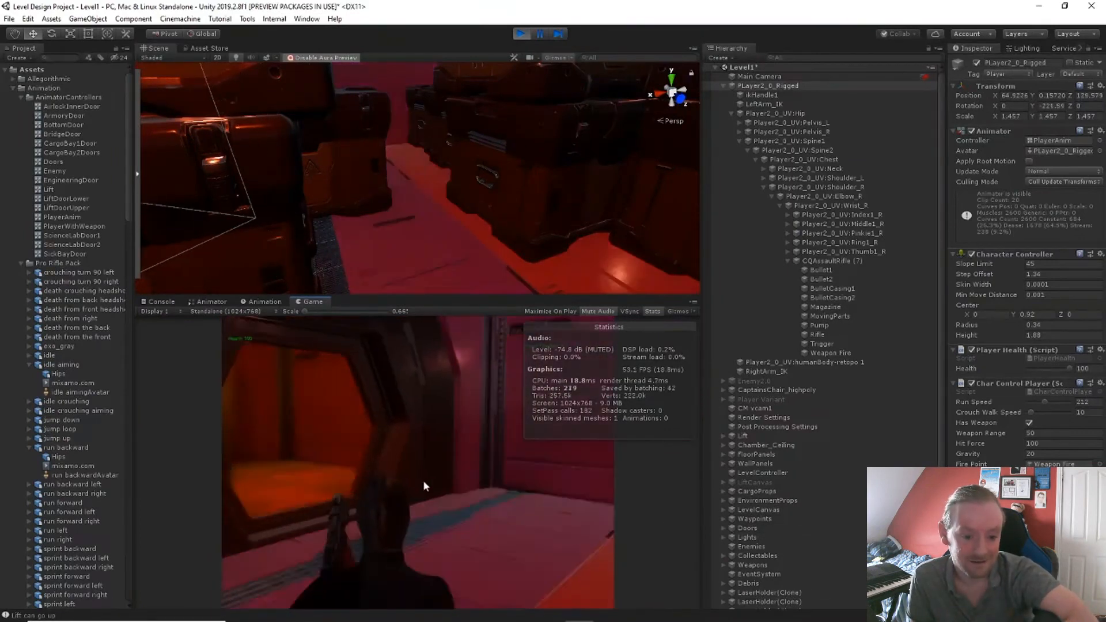
key(w)
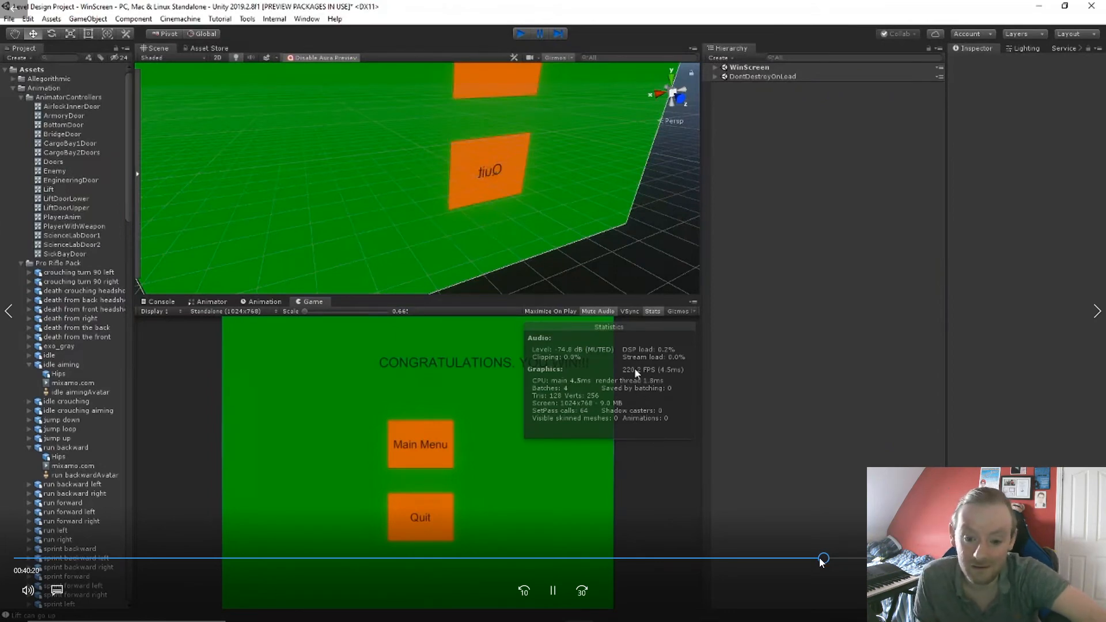
click(825, 559)
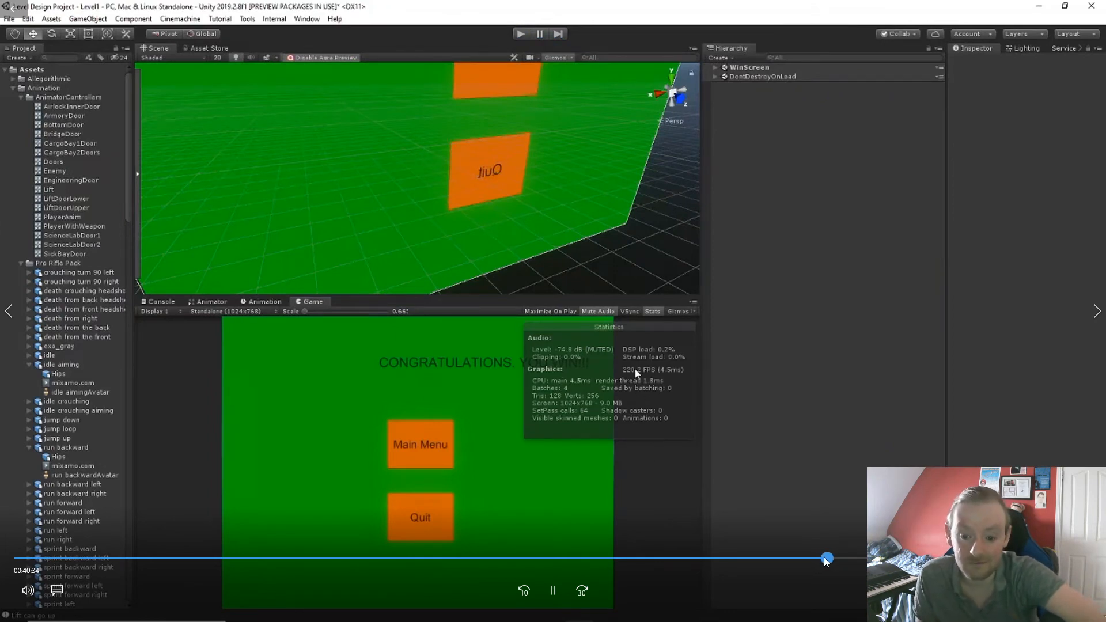
click(835, 558)
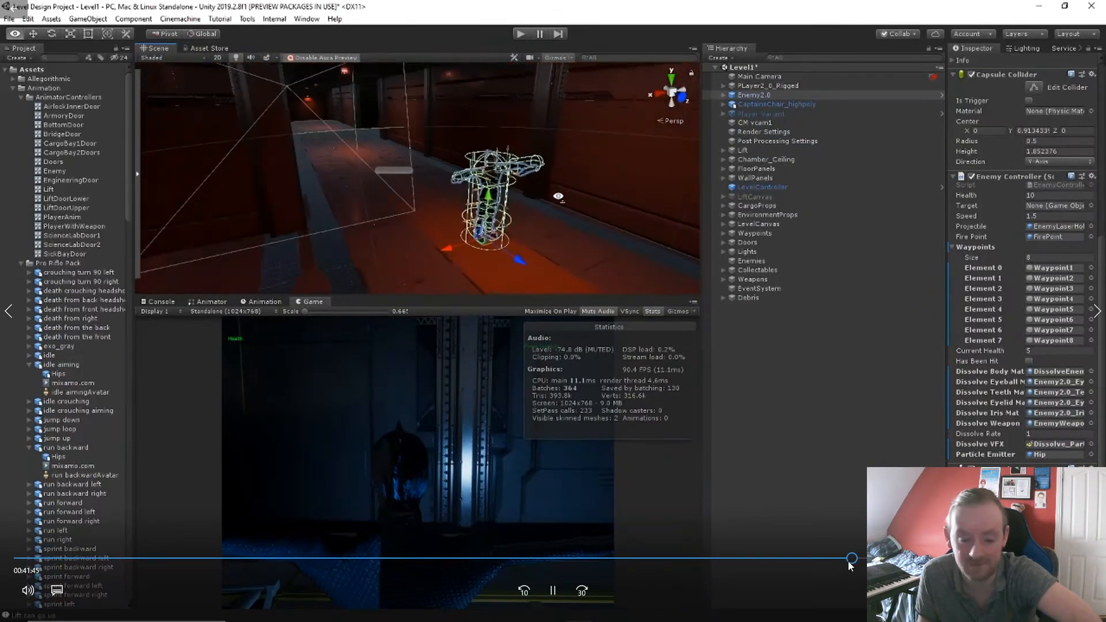
click(852, 563)
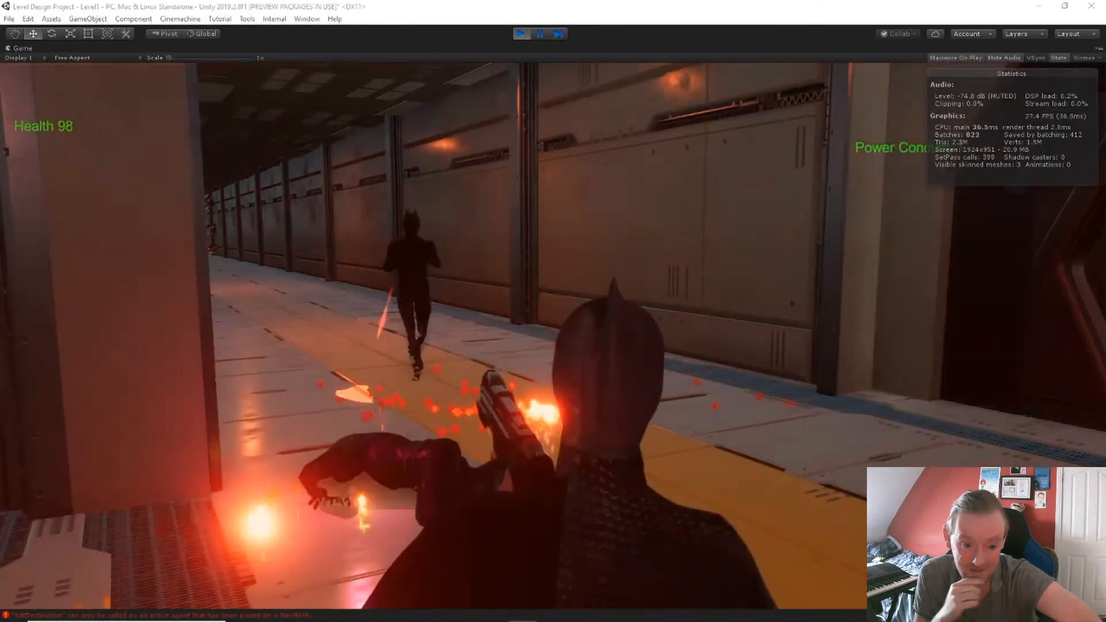
key(alt+Tab)
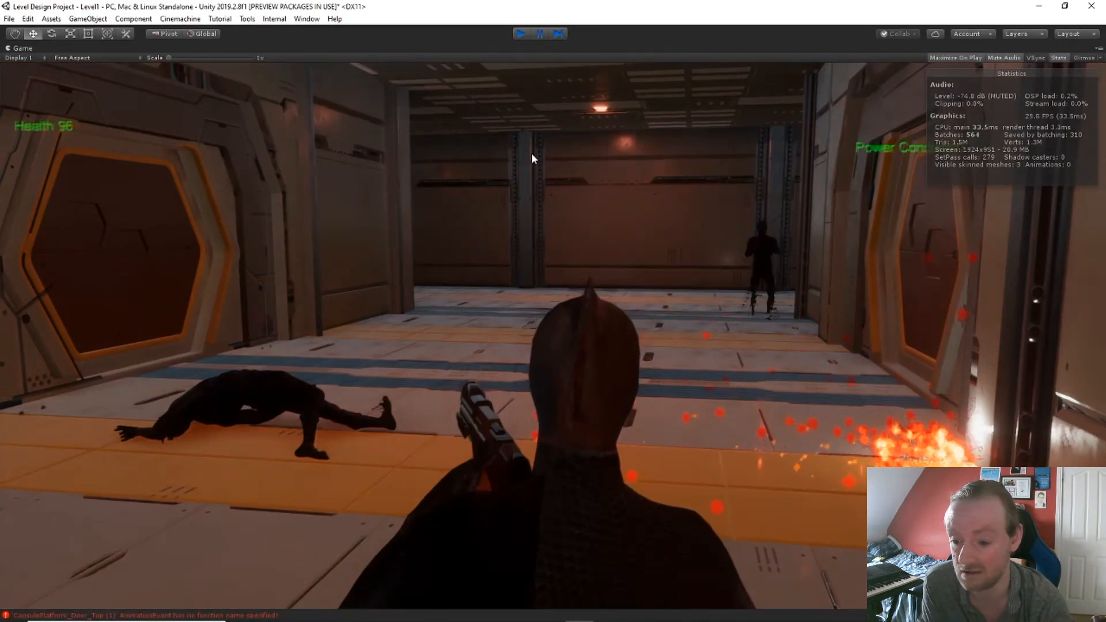
mouse_move(824, 485)
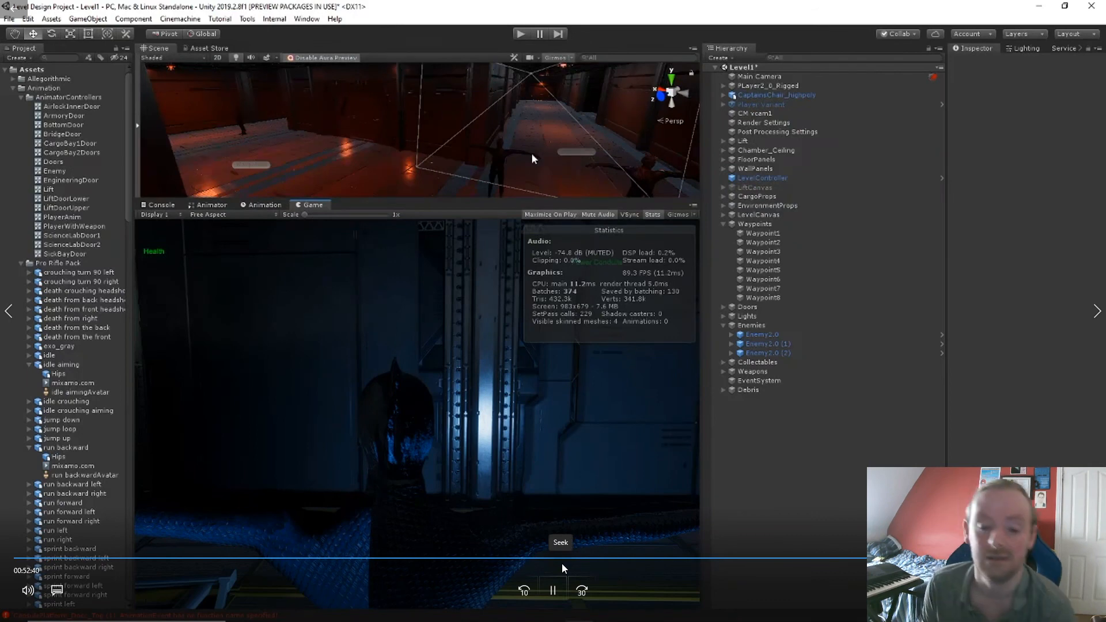
click(562, 587)
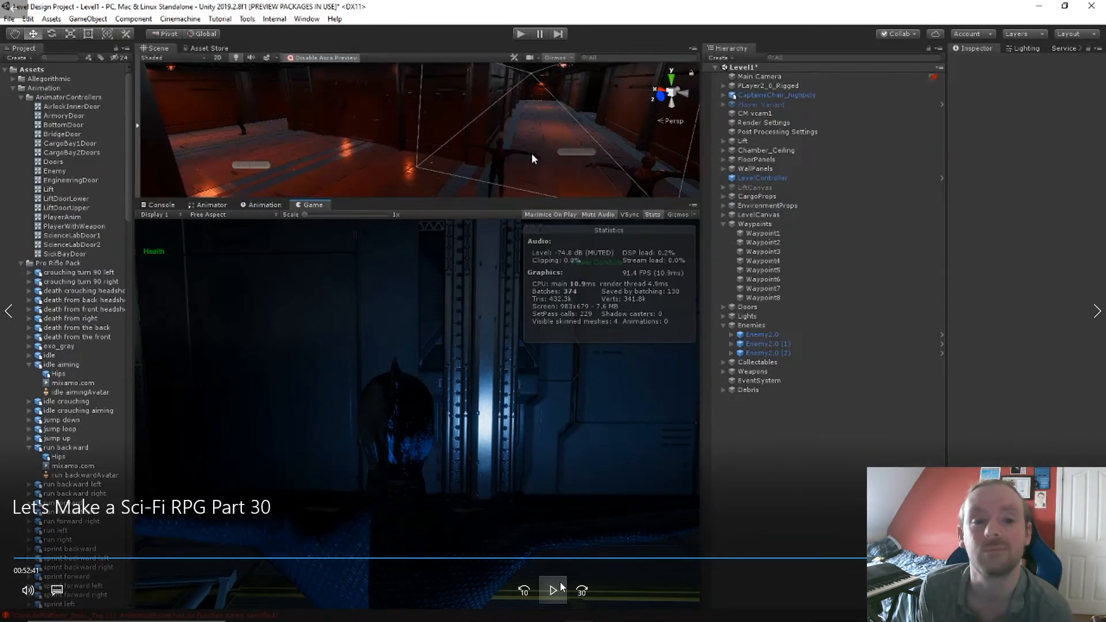